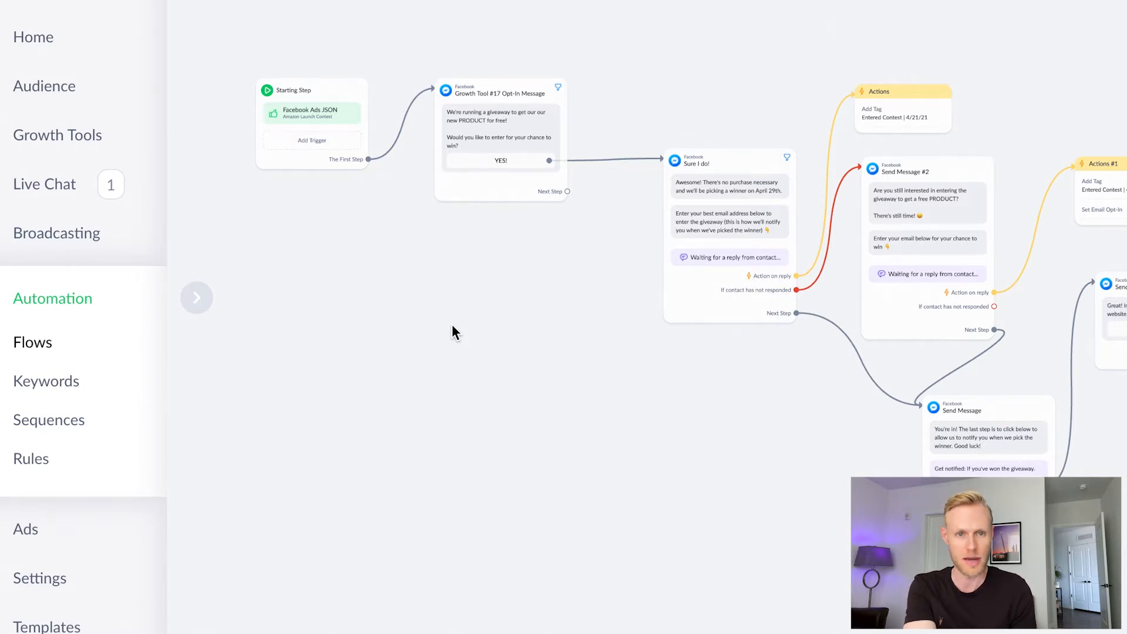
Open the Growth Tool #17 Opt-In Message and review its giveaway text and the settings of its YES! button
drag(387, 283, 621, 396)
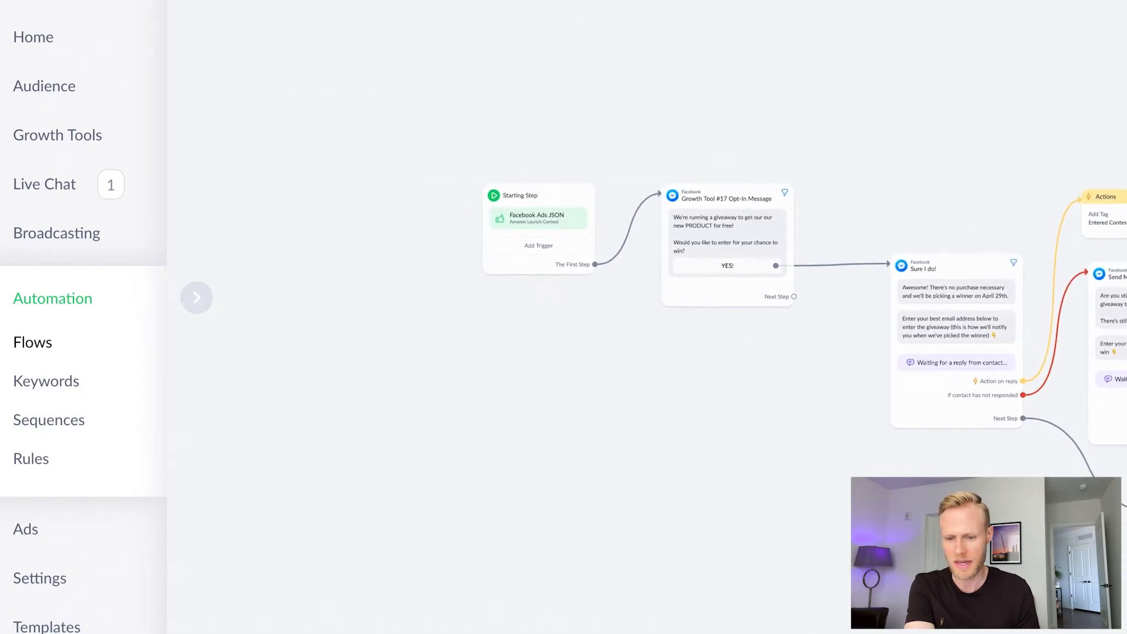
scroll(485, 463, up, 5)
scroll(525, 427, left, 3)
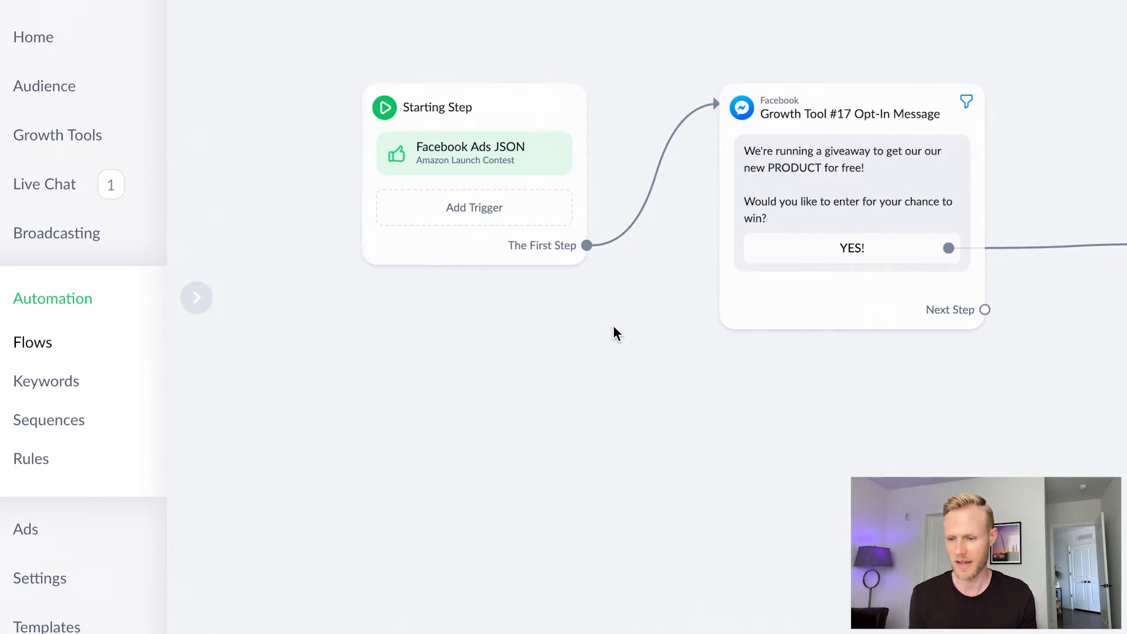
scroll(611, 327, right, 5)
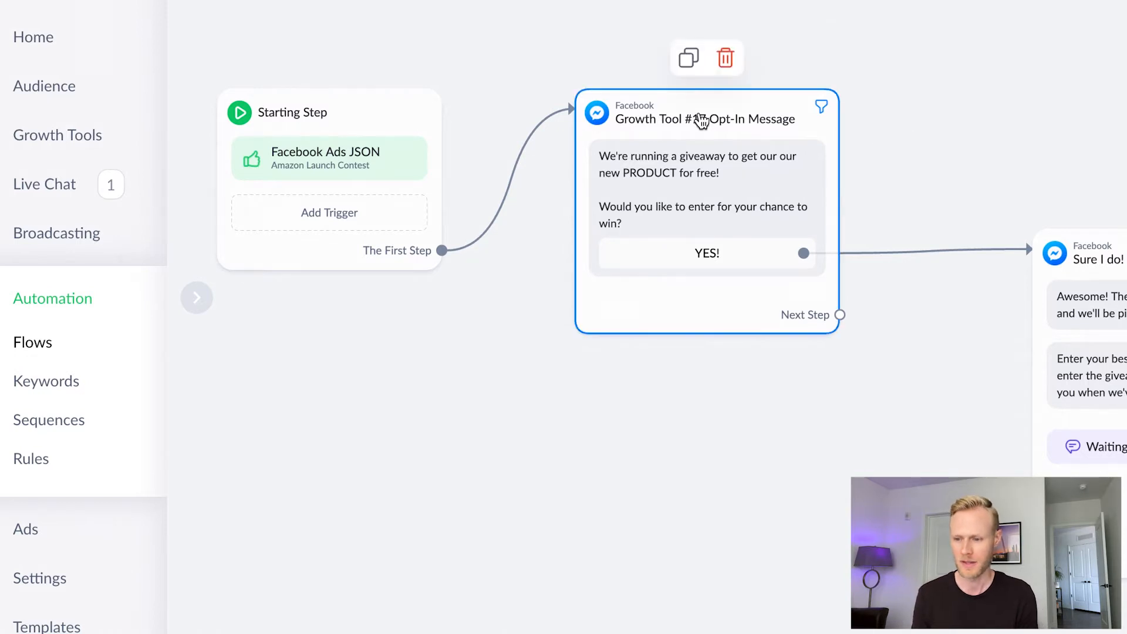
click(707, 122)
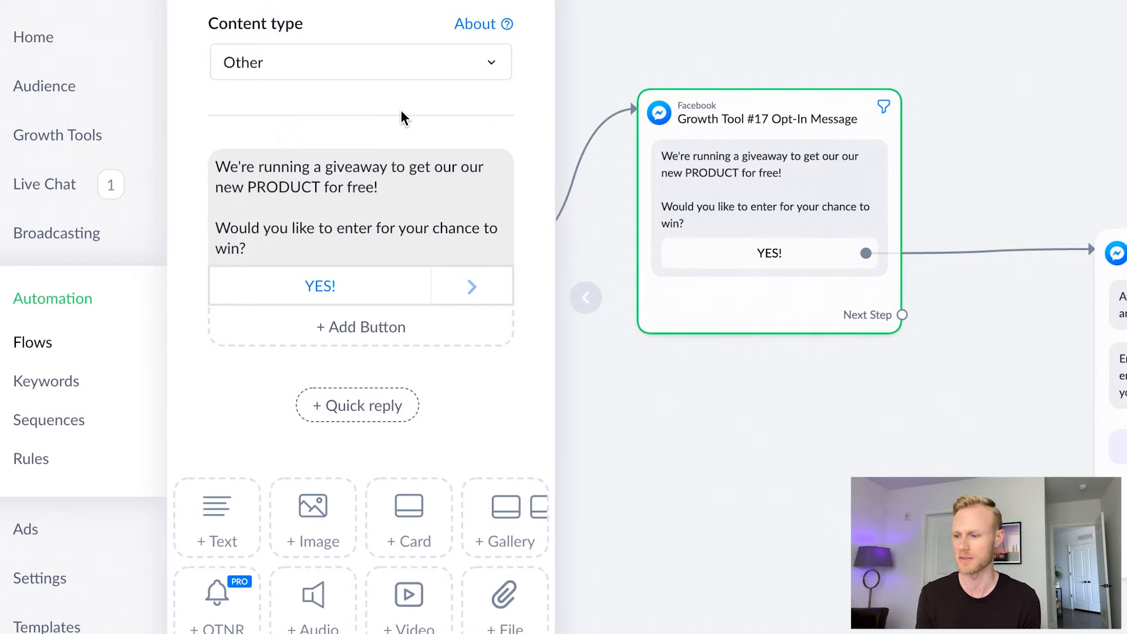
mouse_move(329, 171)
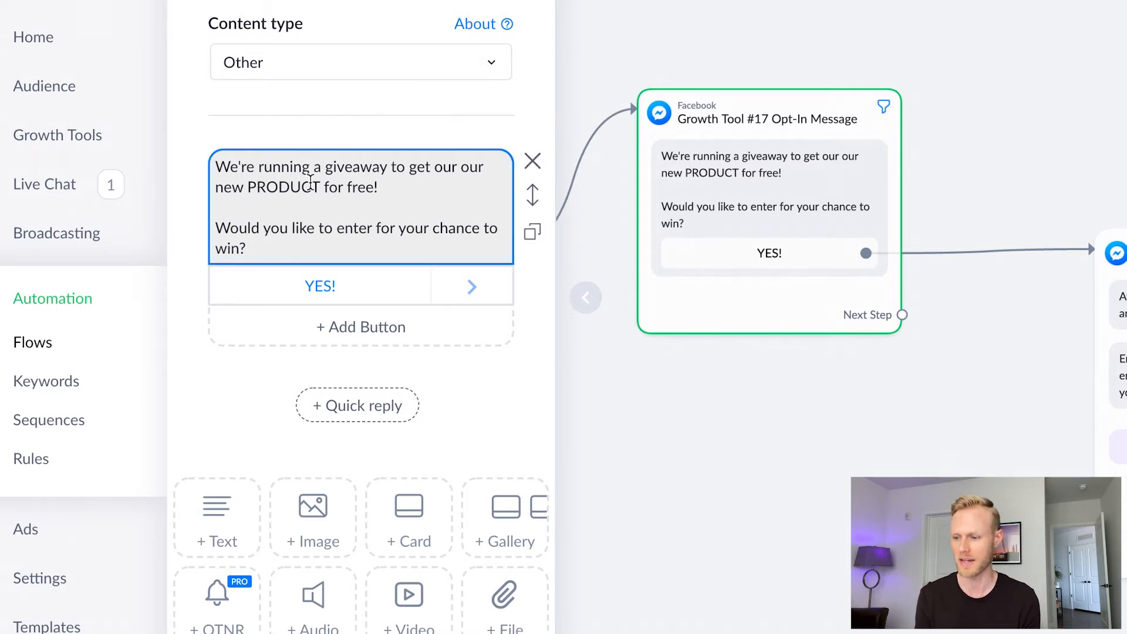
click(300, 197)
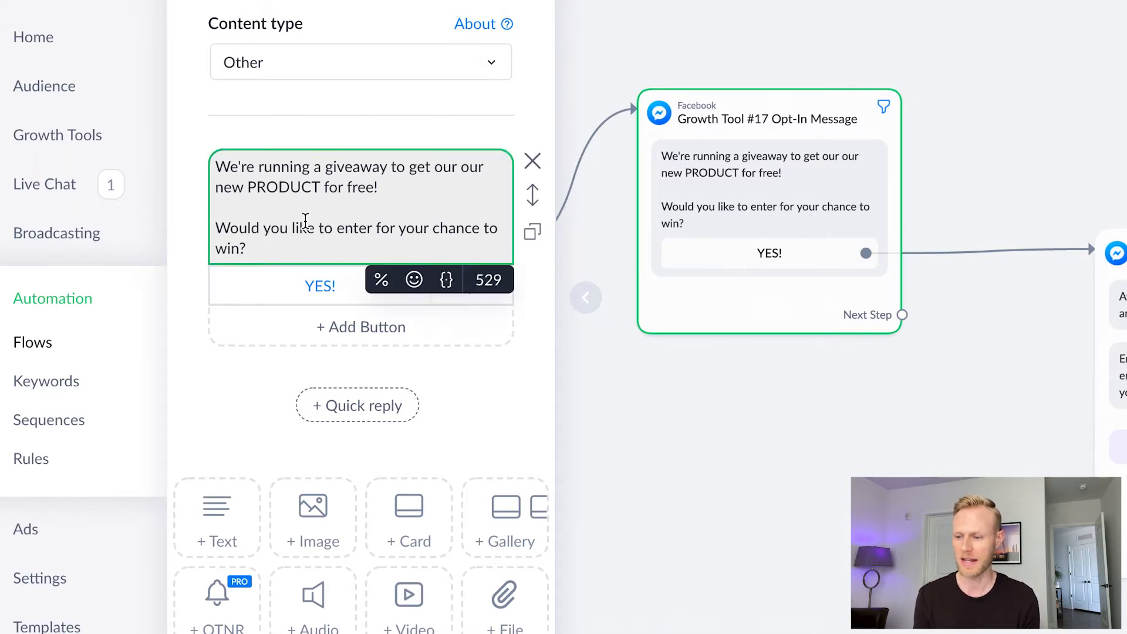
click(271, 243)
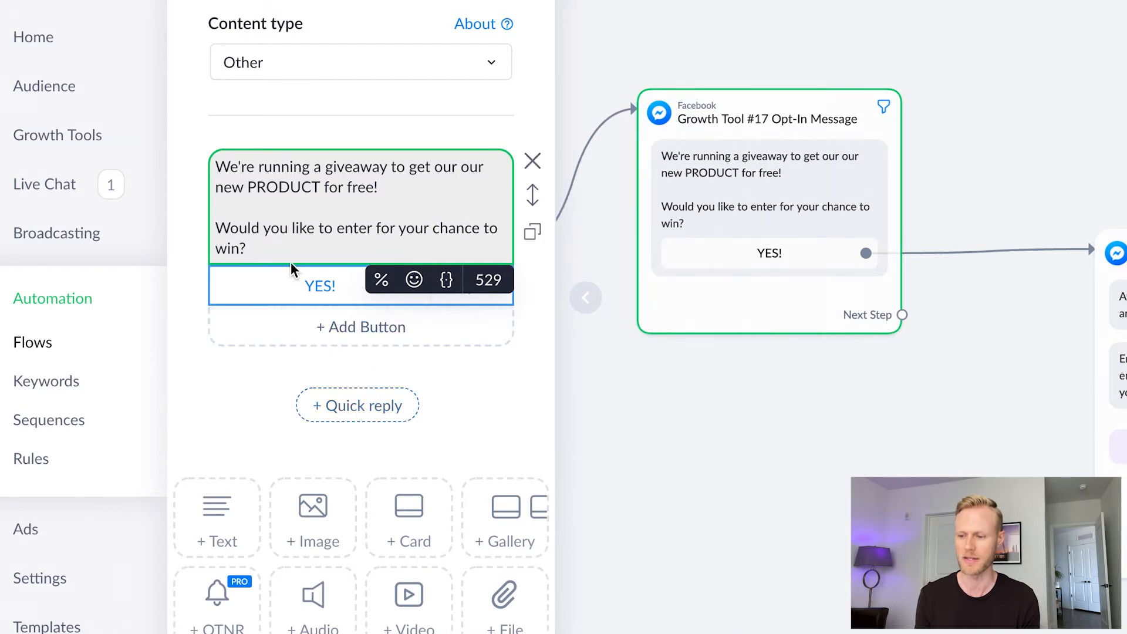
click(282, 288)
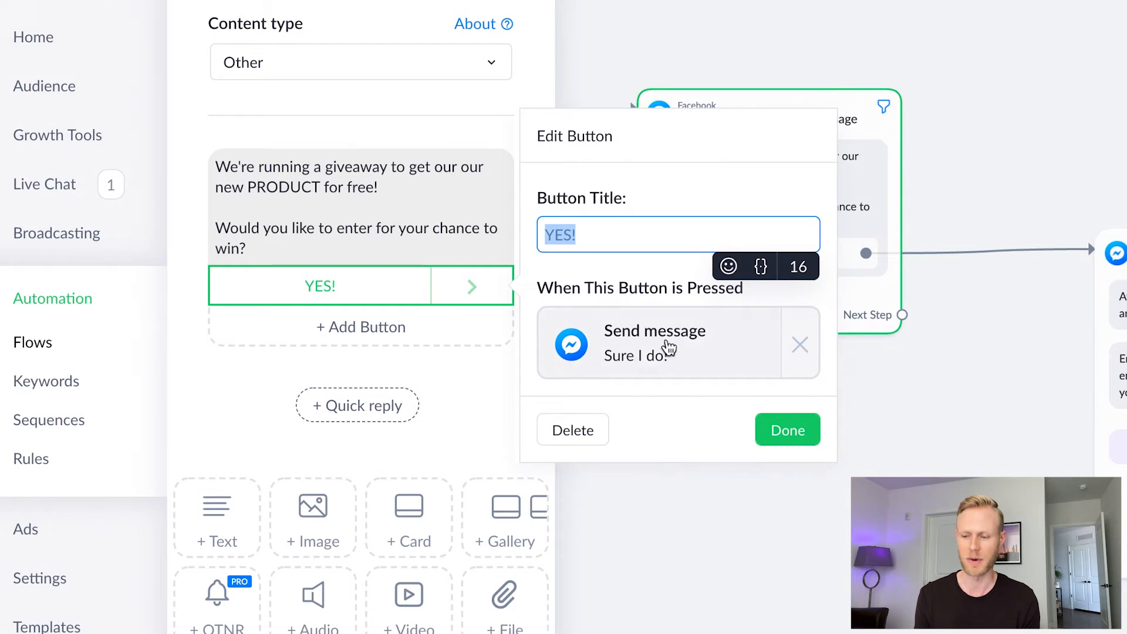
click(783, 431)
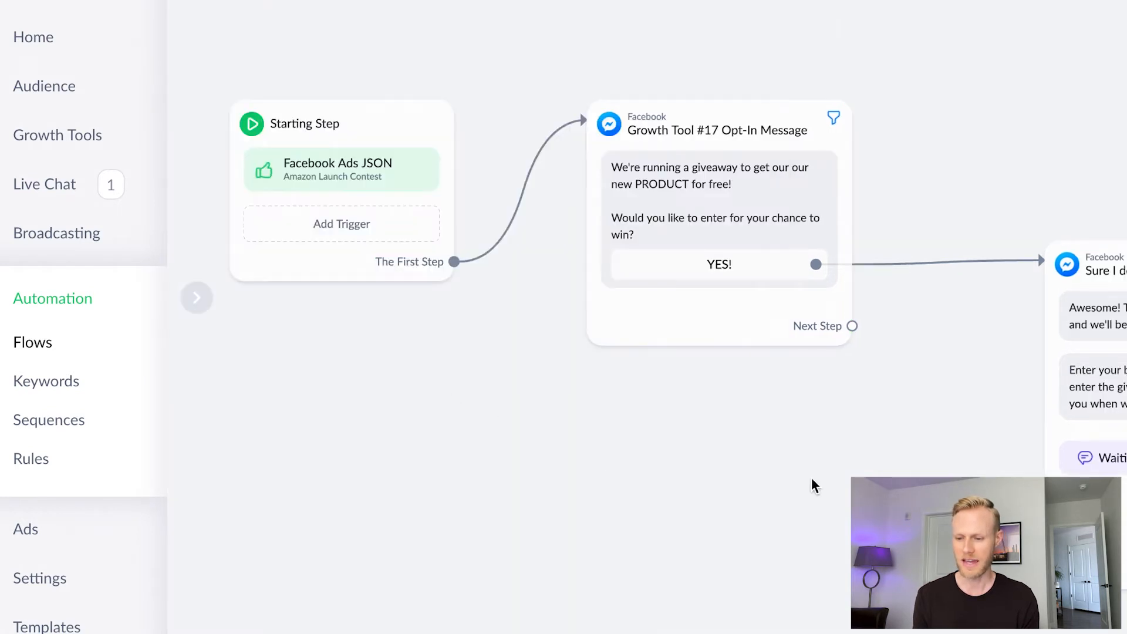
Open the "Sure I do!" message for editing and review its opening text about the giveaway
drag(812, 477, 390, 452)
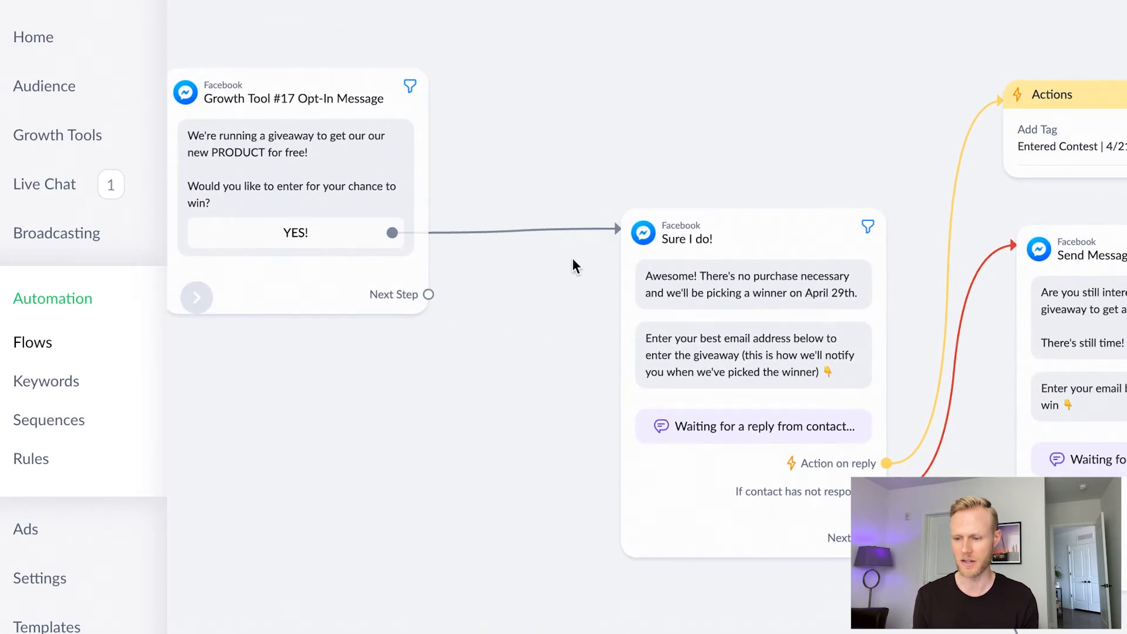
drag(578, 259, 474, 129)
click(618, 158)
mouse_move(324, 170)
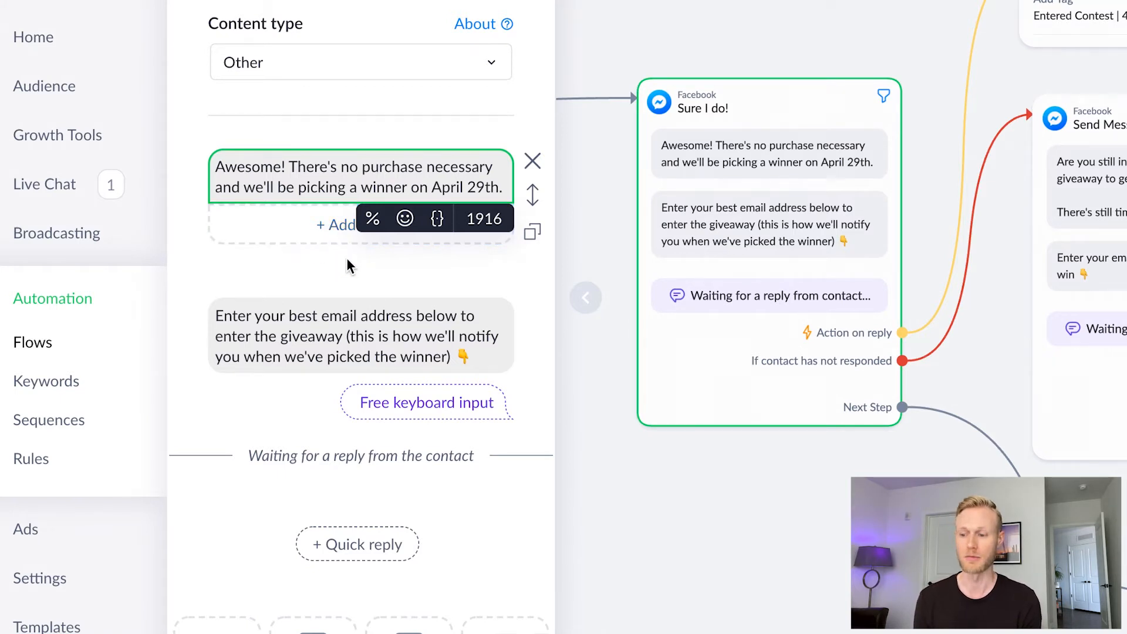
mouse_move(295, 265)
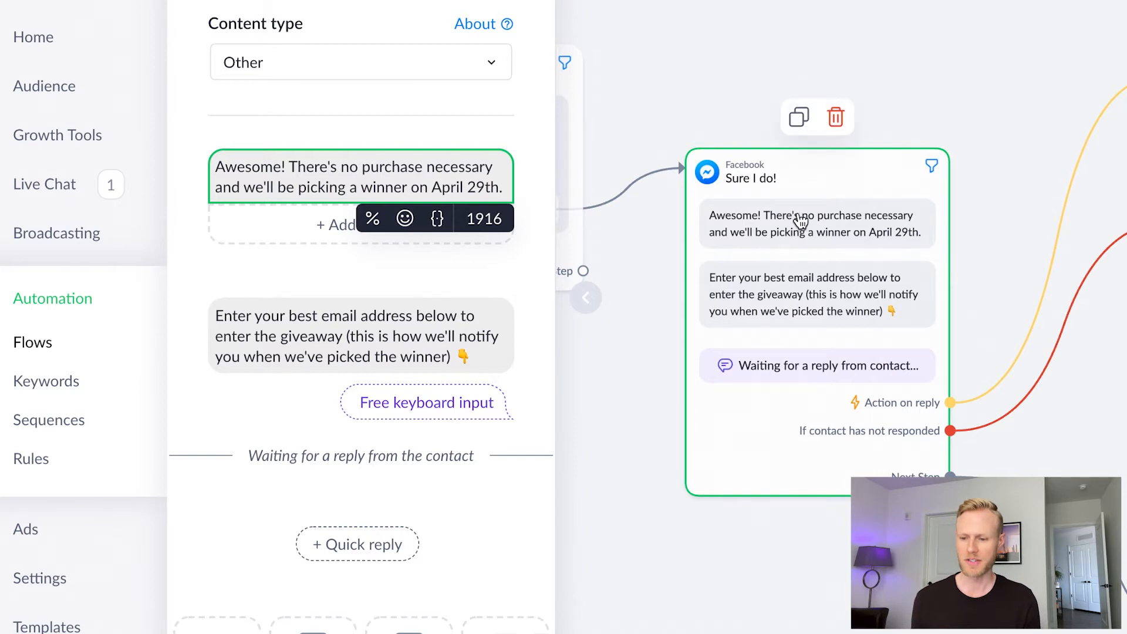
Open the email question in the "Sure I do!" message and look up the User Input block among the available content blocks
drag(657, 248, 628, 175)
scroll(372, 281, down, 1)
click(374, 276)
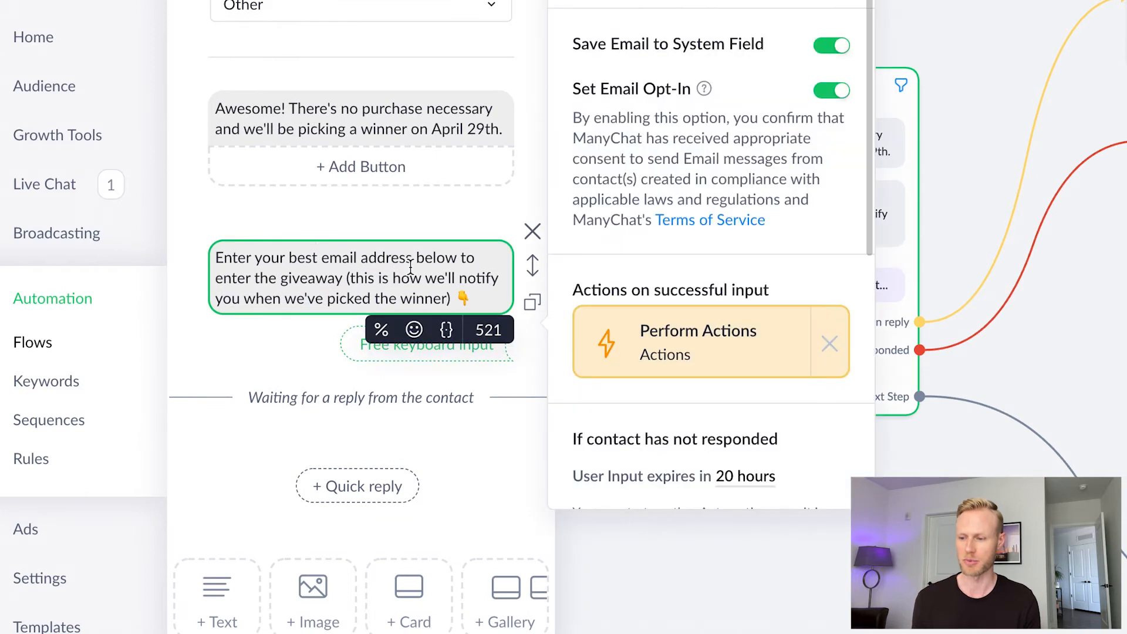
scroll(361, 285, down, 3)
scroll(361, 284, down, 2)
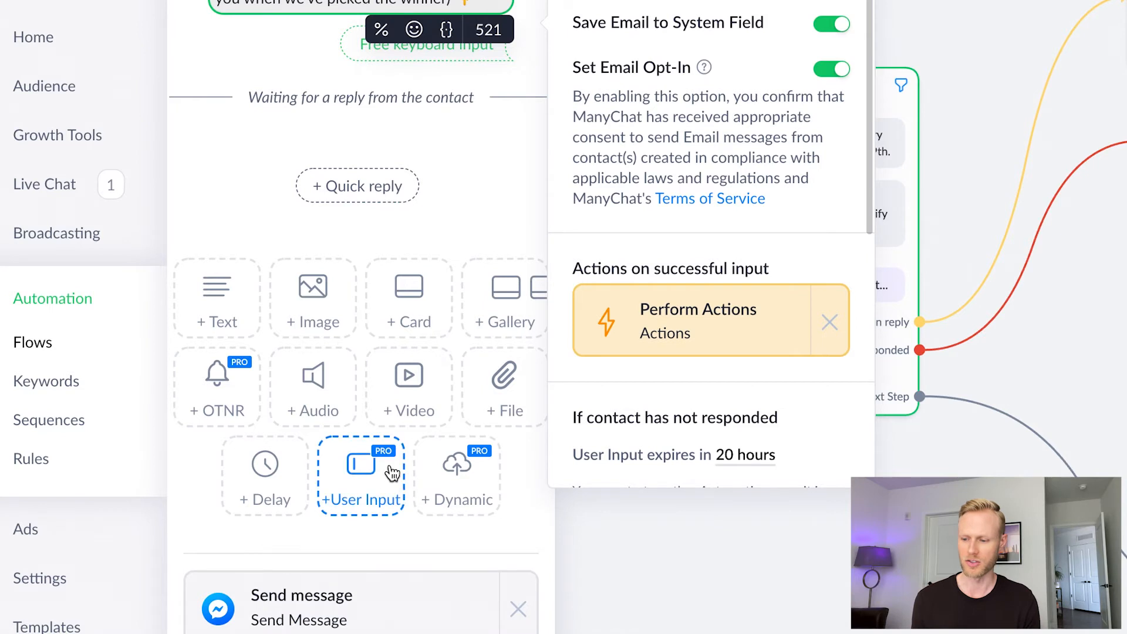
scroll(460, 272, up, 4)
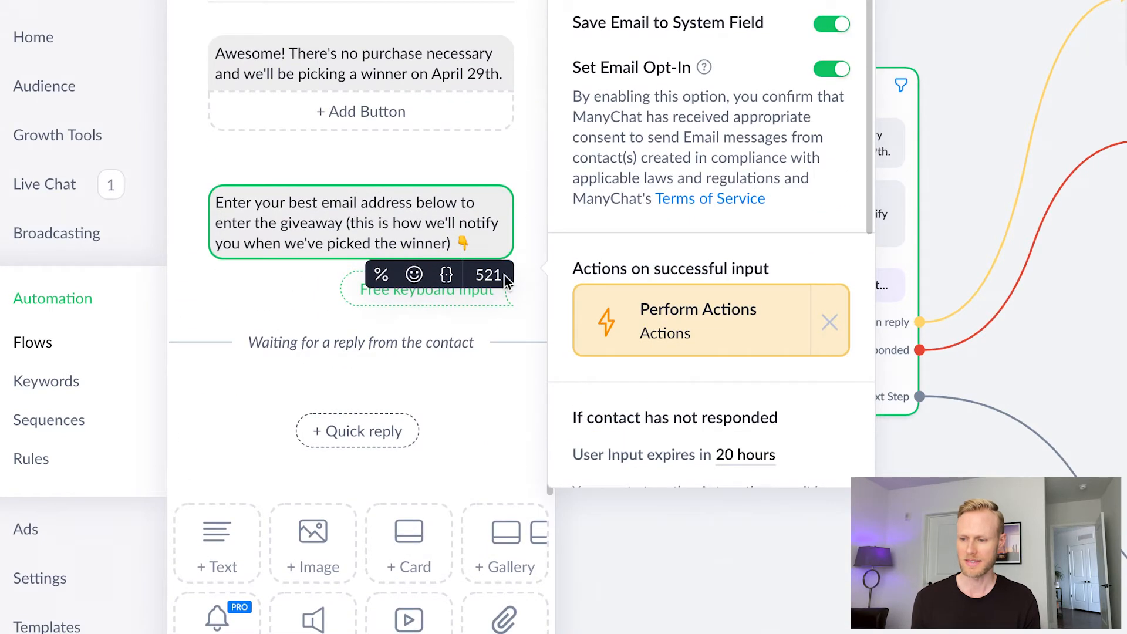
scroll(364, 220, up, 2)
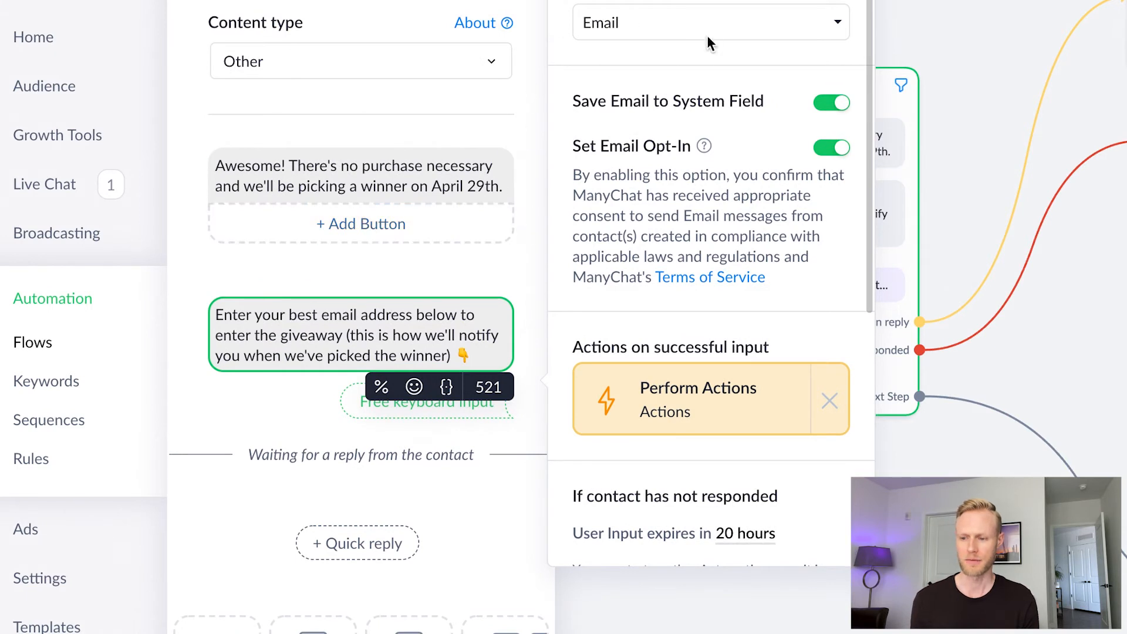
Examine the email question's reply type, Save Email to System Field and Set Email Opt-In settings
click(645, 41)
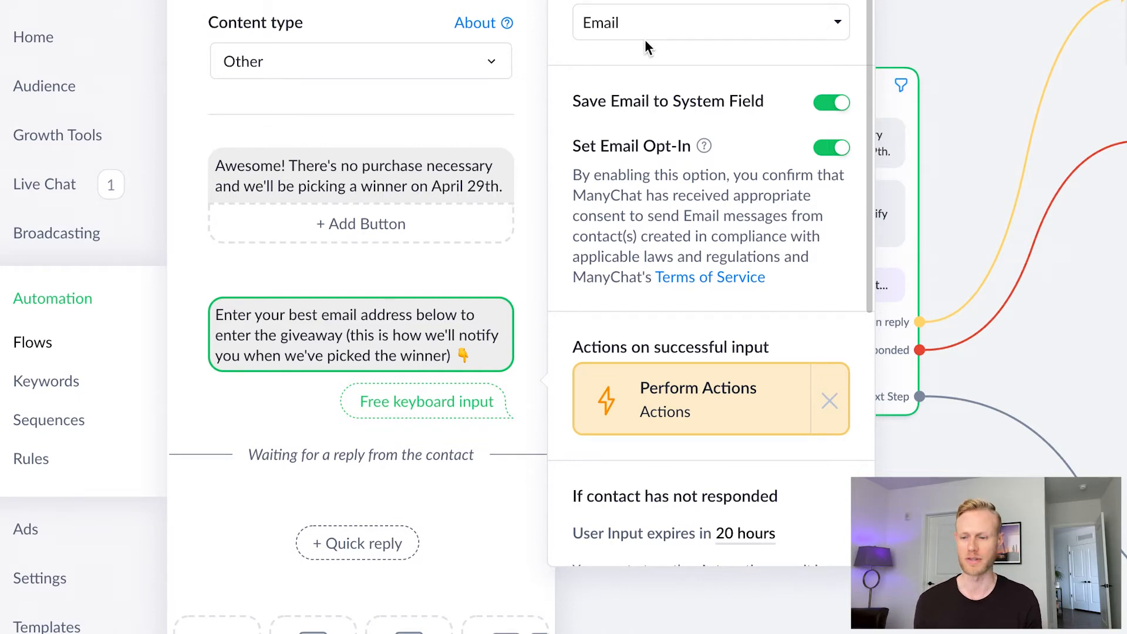
scroll(693, 71, down, 1)
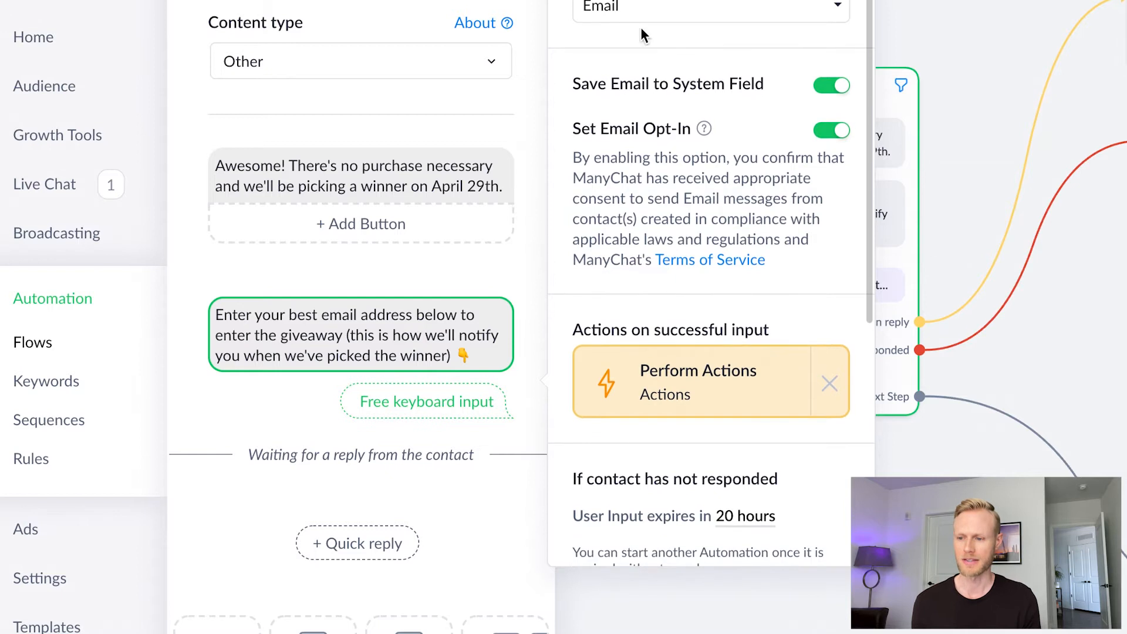
scroll(684, 52, down, 2)
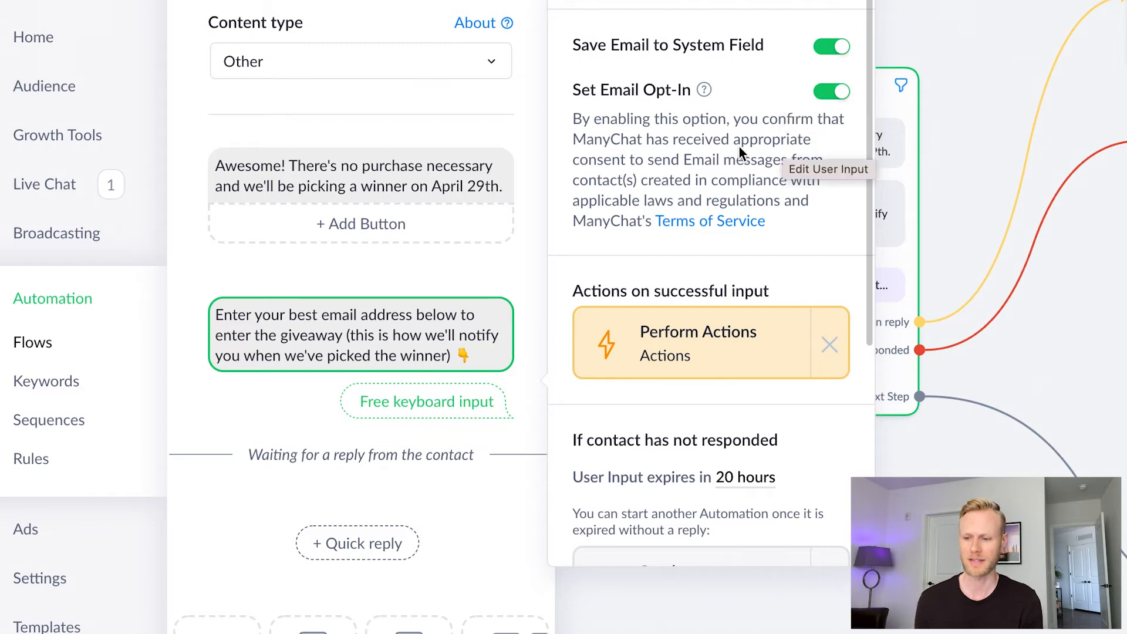
scroll(721, 147, down, 3)
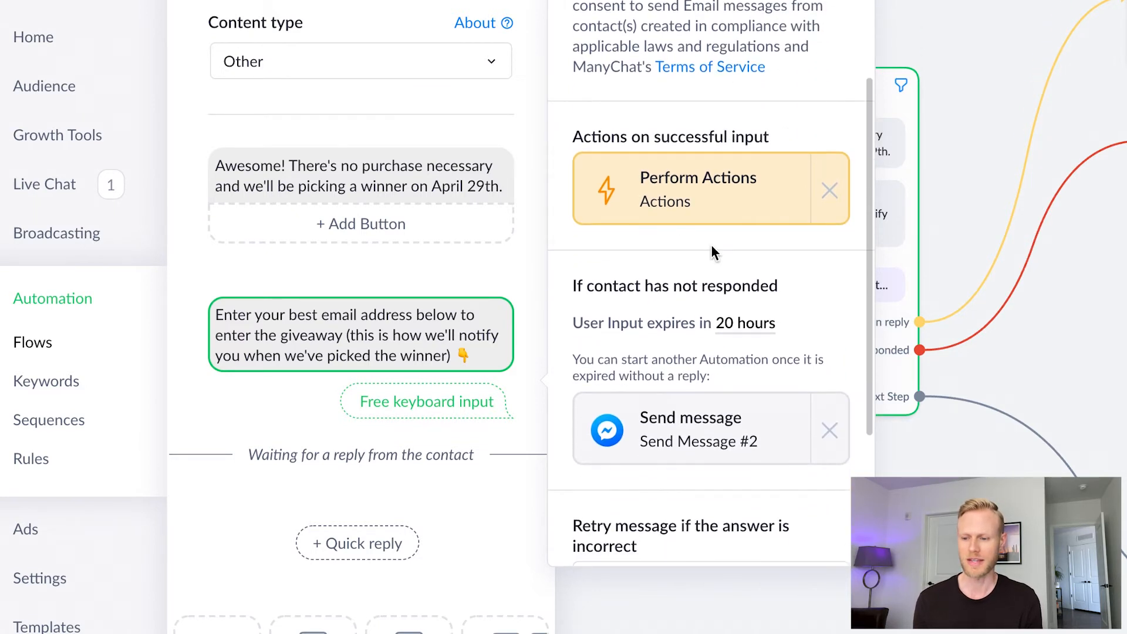
Open the actions performed on successful input, check the tag they add, and return to the email question
click(702, 186)
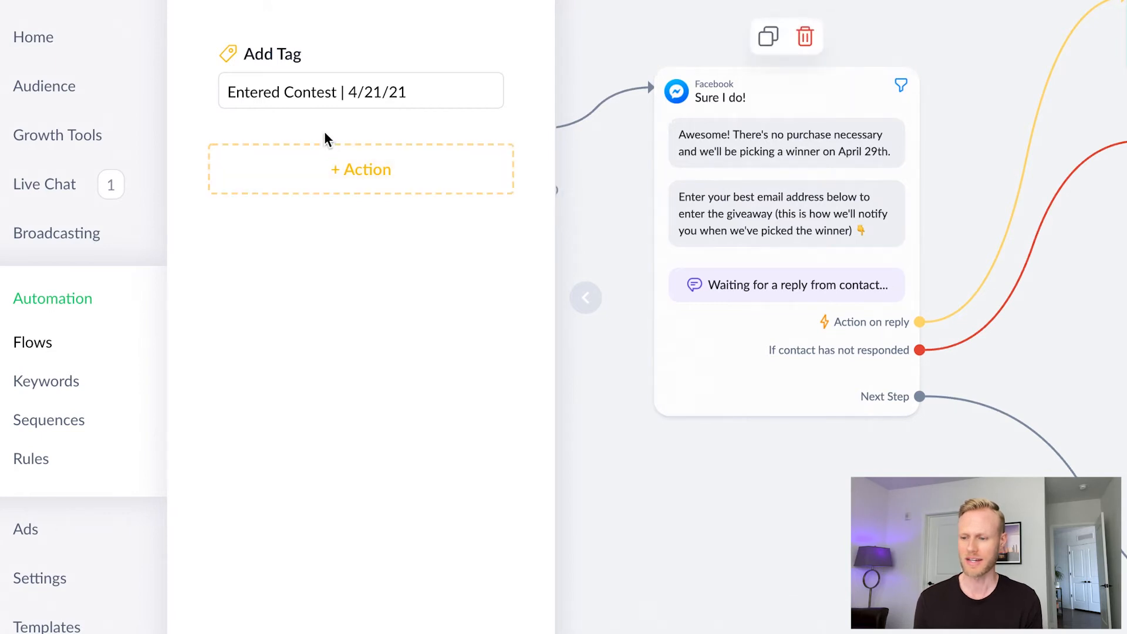
mouse_move(254, 86)
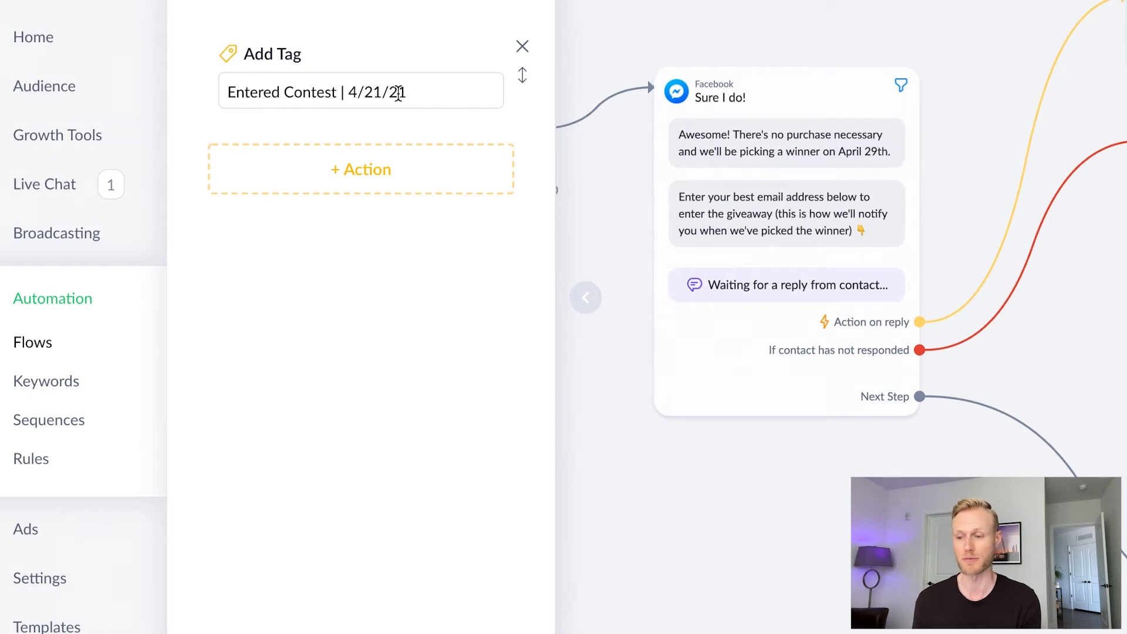
click(239, 17)
Examine the email question's expiry time, follow-up for contacts who have not responded, retry message and skip button settings
scroll(580, 278, down, 2)
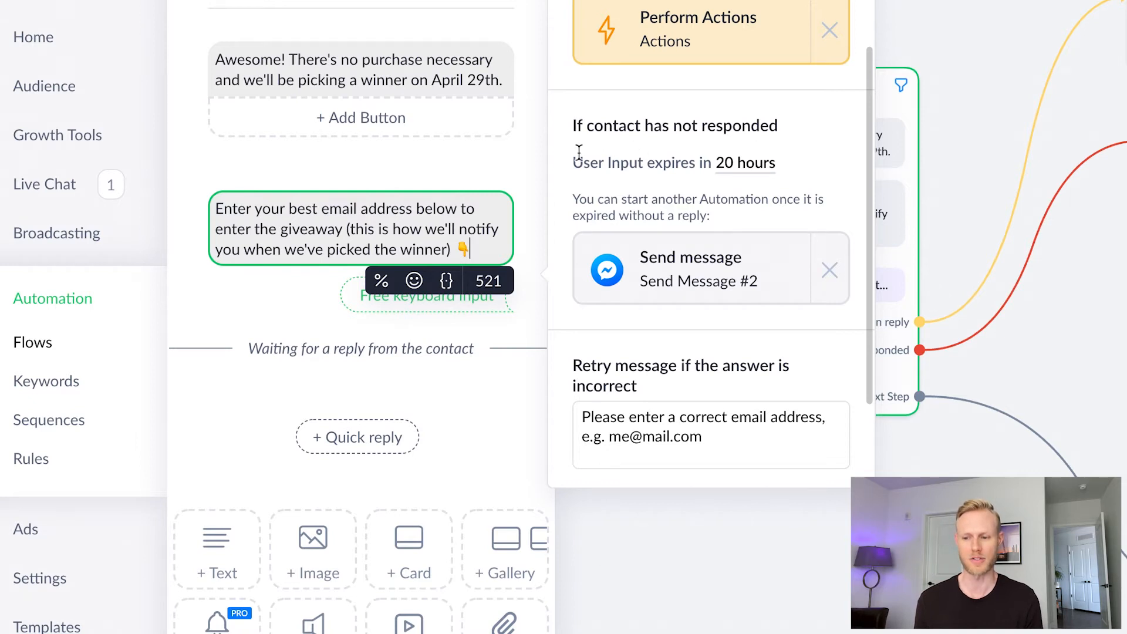
scroll(578, 152, down, 1)
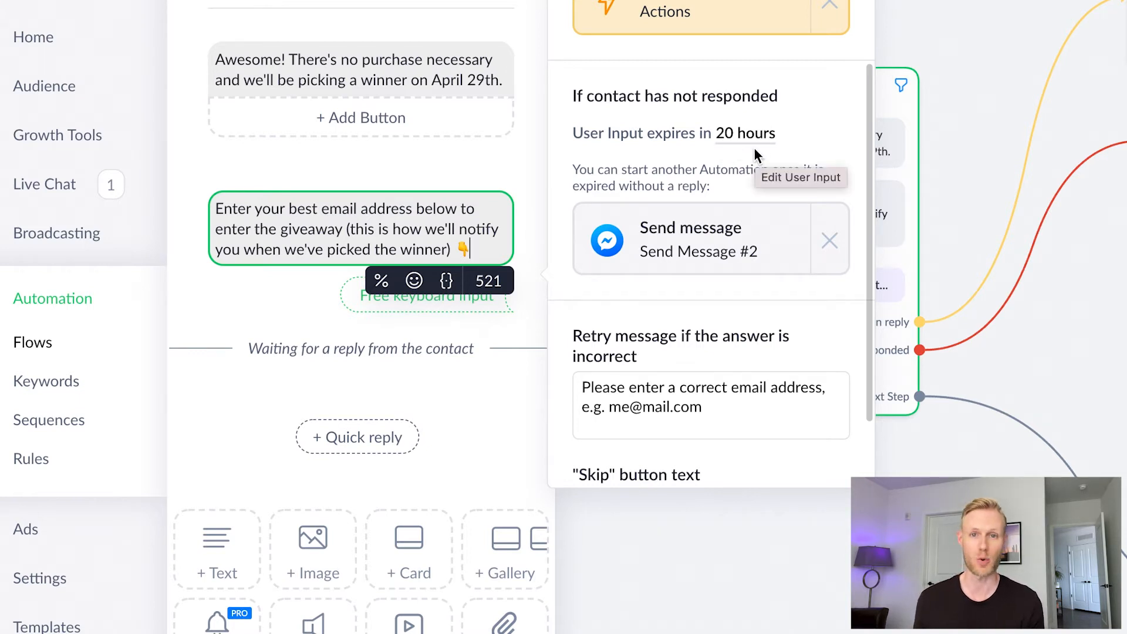
scroll(628, 141, down, 2)
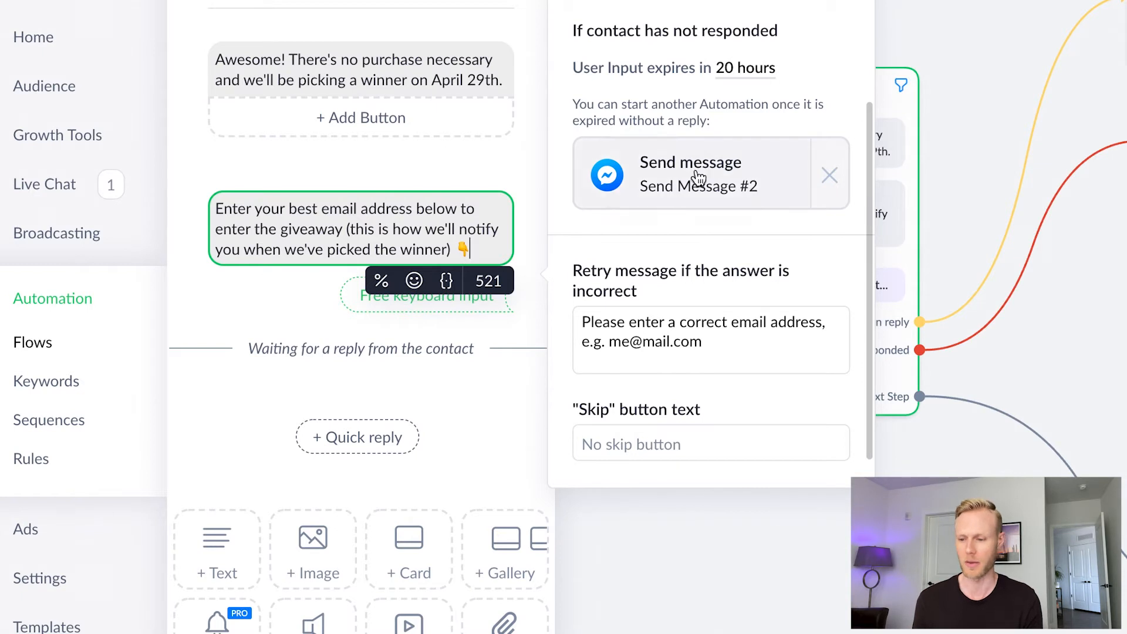
scroll(592, 232, down, 1)
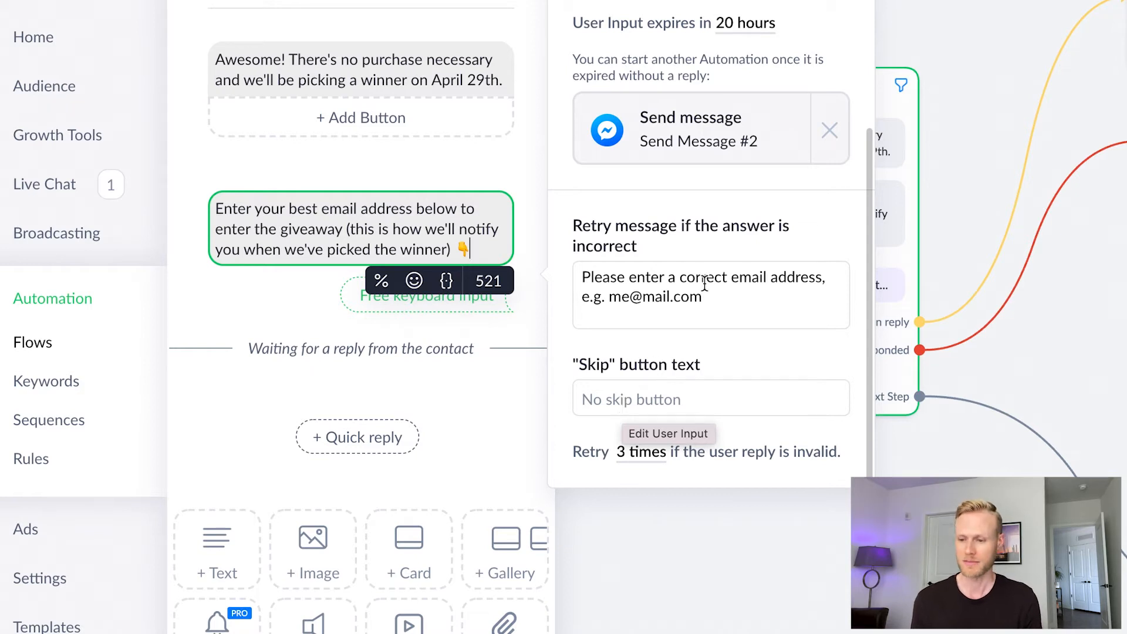
scroll(710, 305, up, 8)
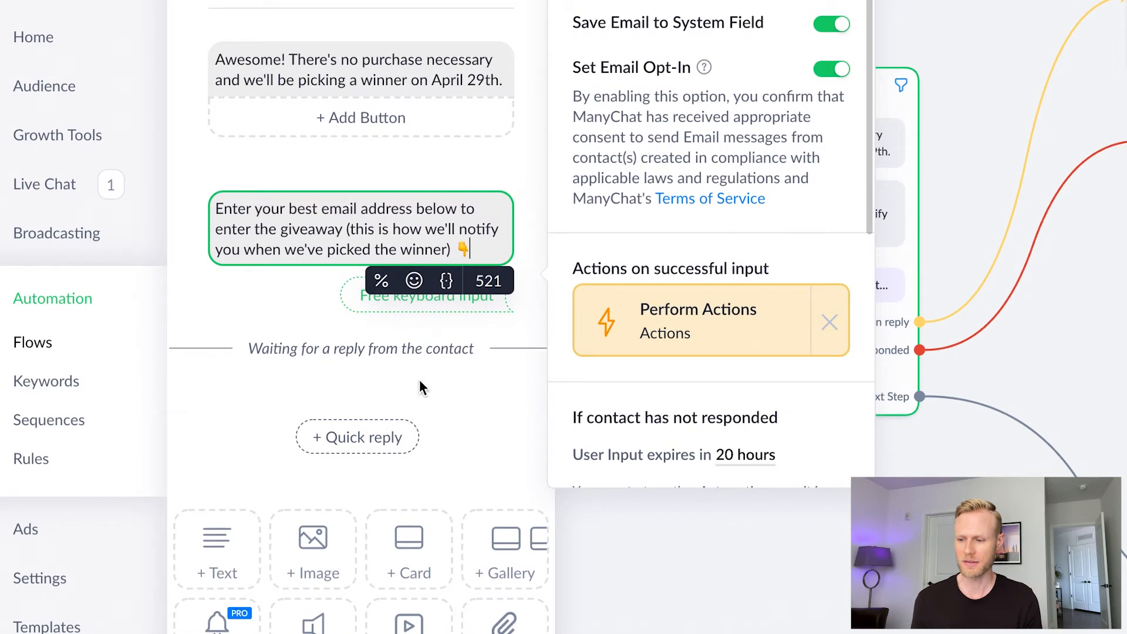
Close the message editor, follow the reply and no-response branches from "Sure I do!", and read the Send Message #2 texts
click(991, 56)
drag(991, 56, 659, 226)
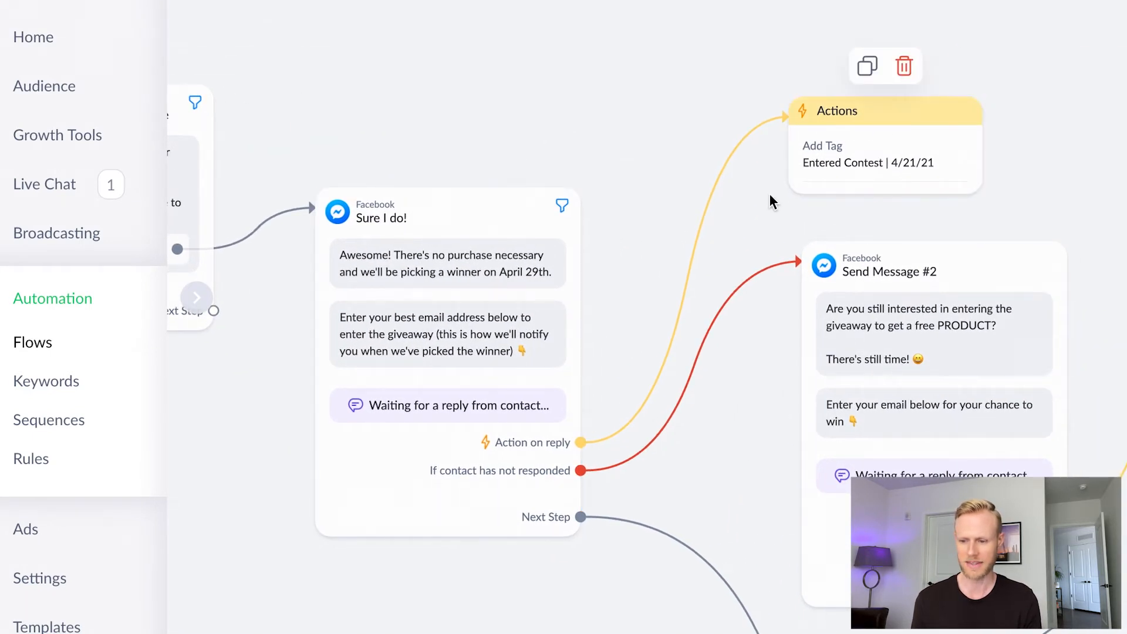
drag(756, 232, 737, 102)
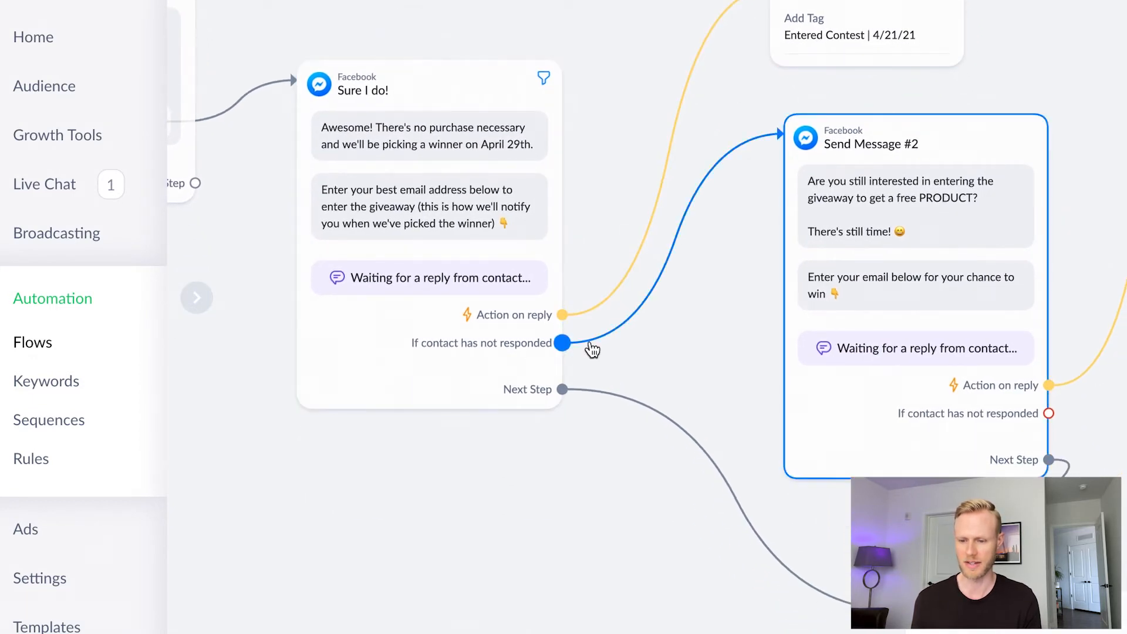
drag(715, 342, 497, 338)
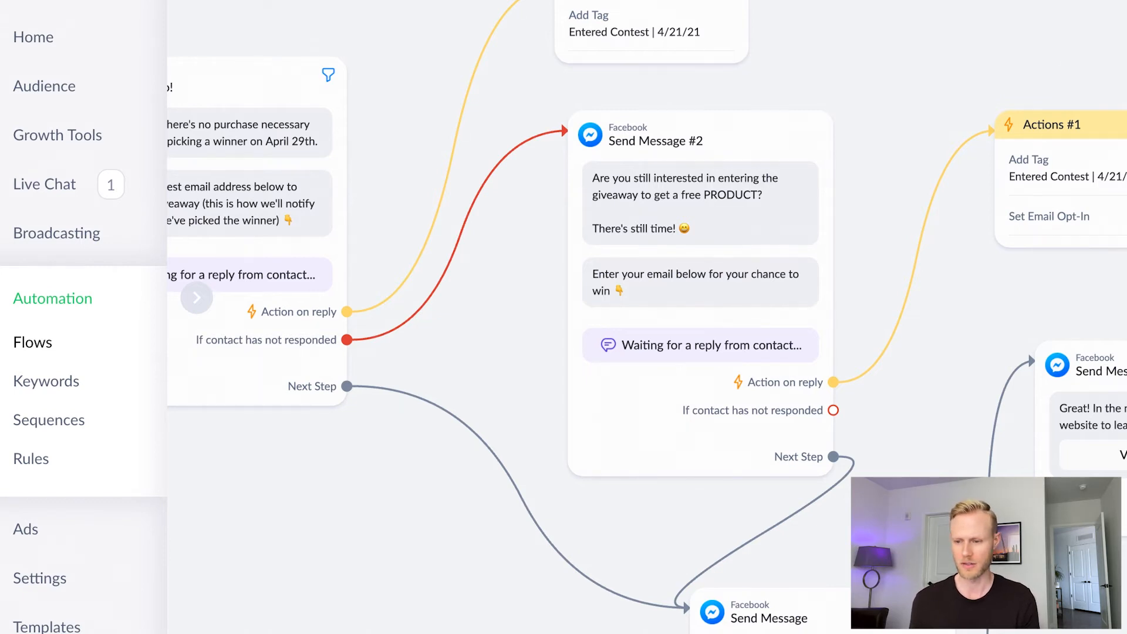
scroll(775, 297, up, 5)
scroll(1035, 150, up, 3)
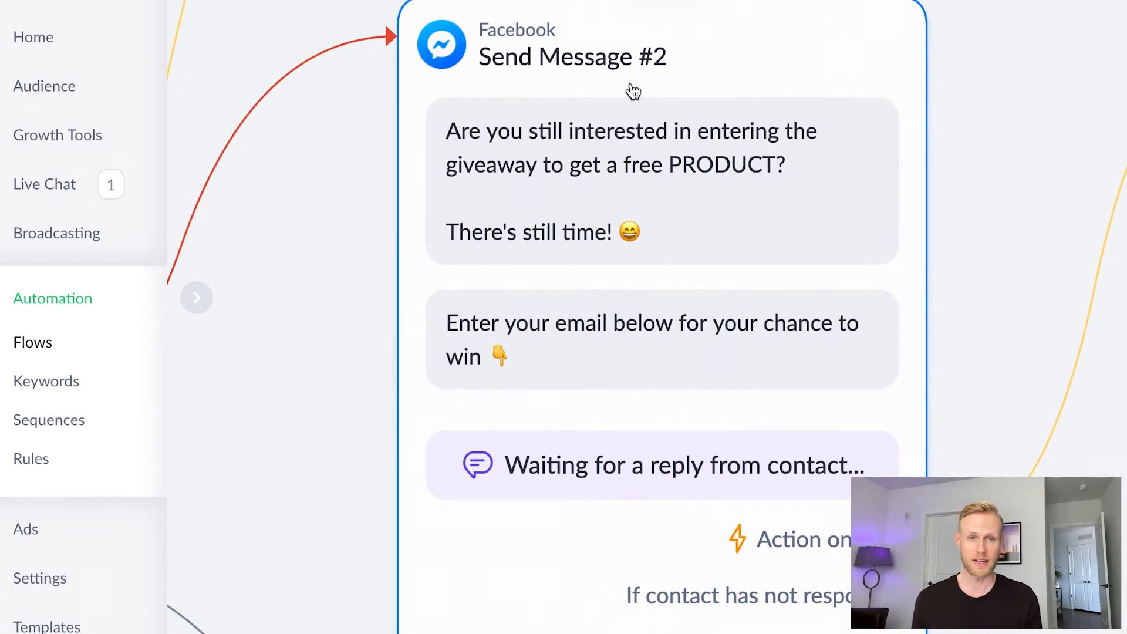
drag(985, 219, 970, 54)
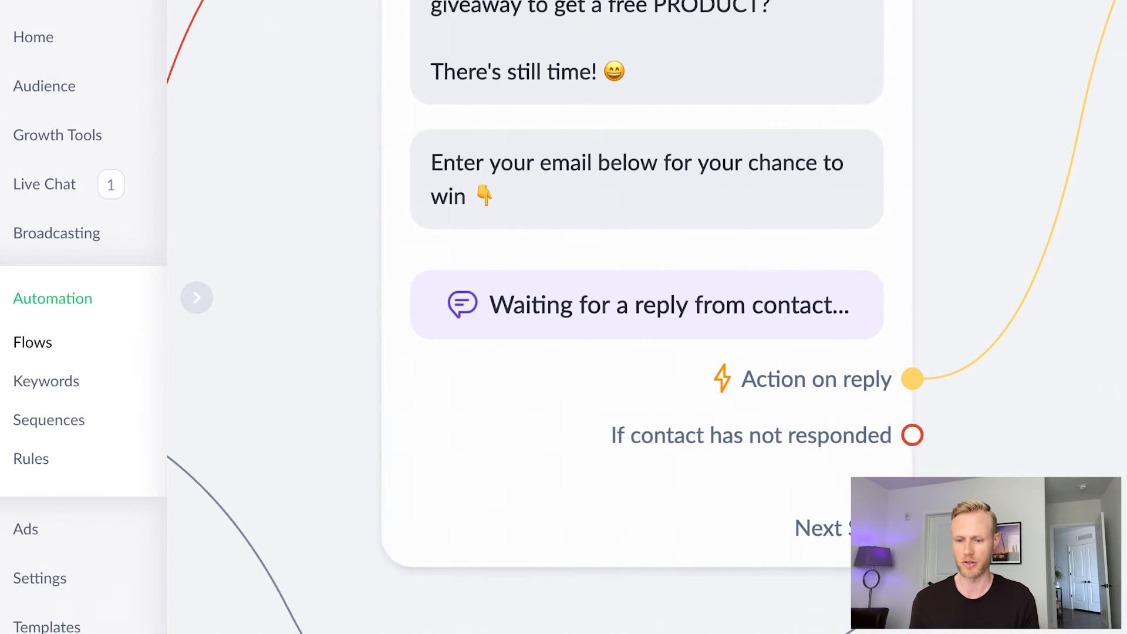
scroll(875, 241, down, 5)
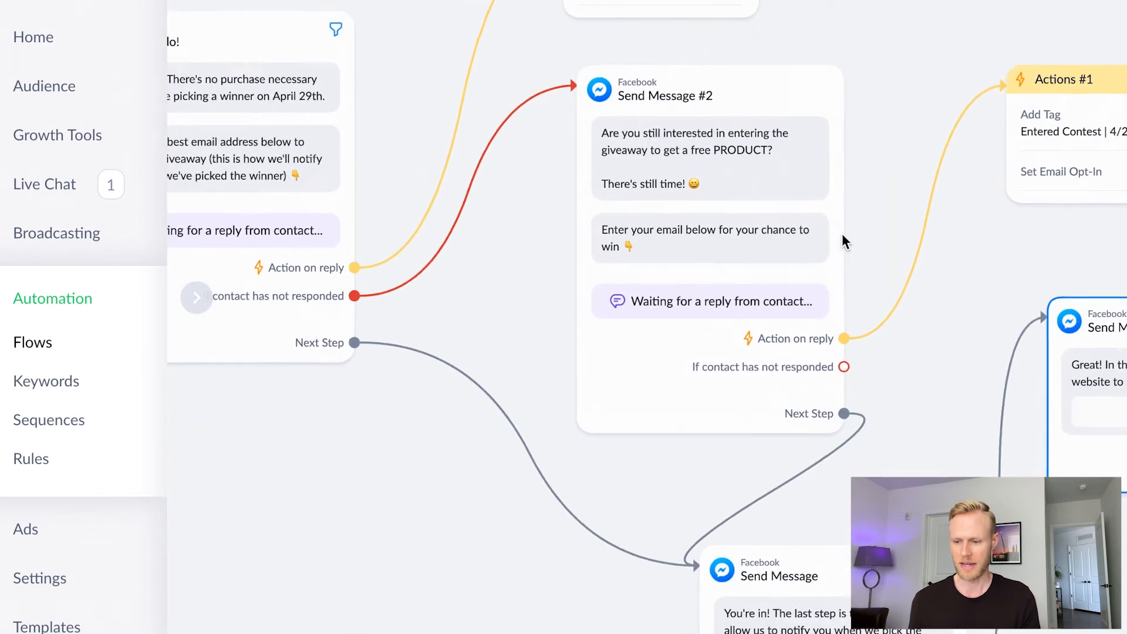
Examine the Send Message #2 email question's reply type, opt-in, successful-input action, expiry and retry settings, and close the message editor
click(759, 239)
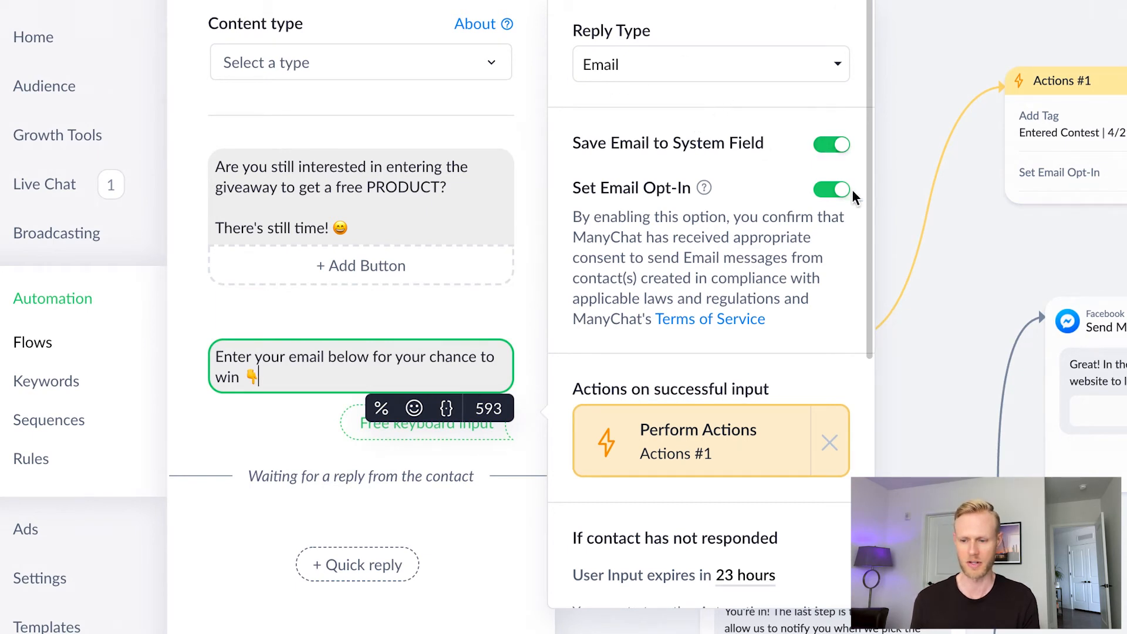
scroll(671, 224, down, 2)
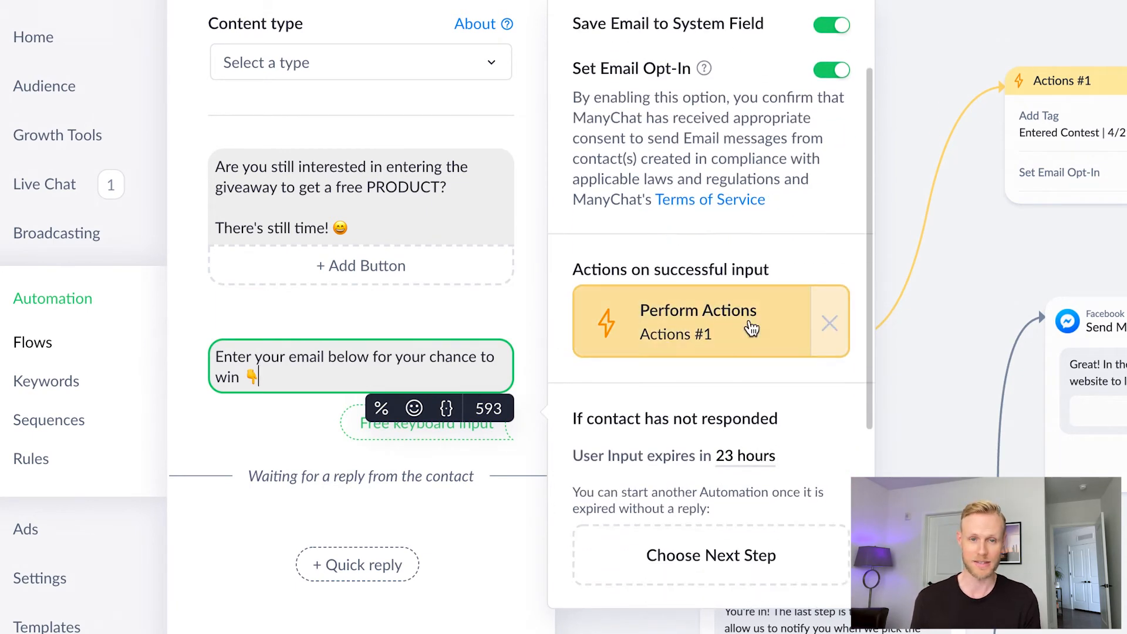
scroll(651, 379, down, 3)
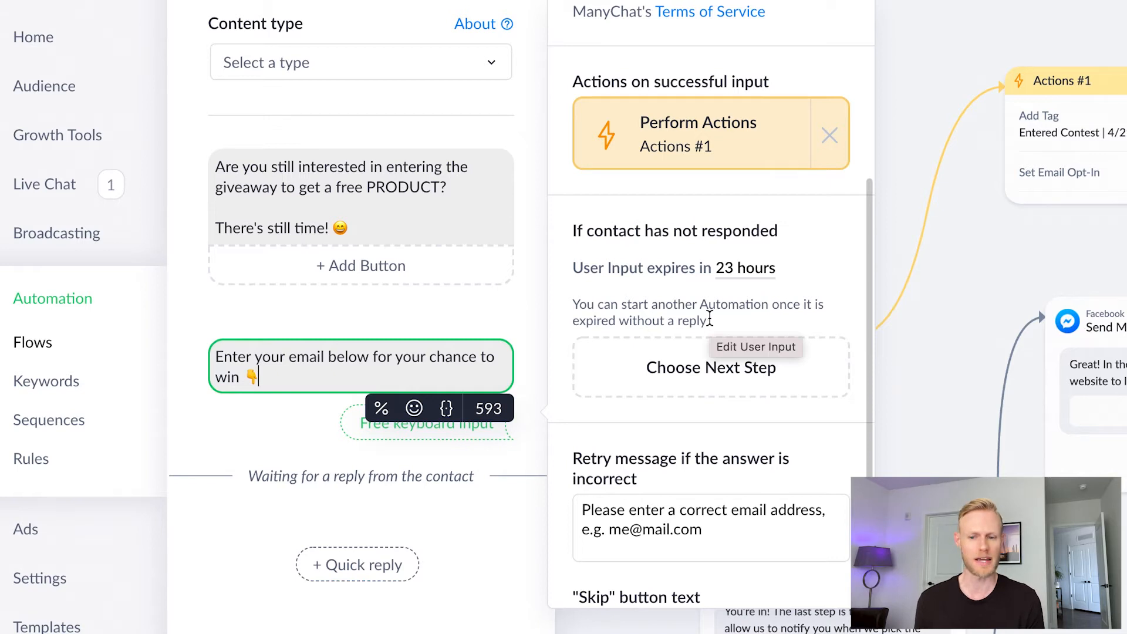
scroll(584, 270, down, 2)
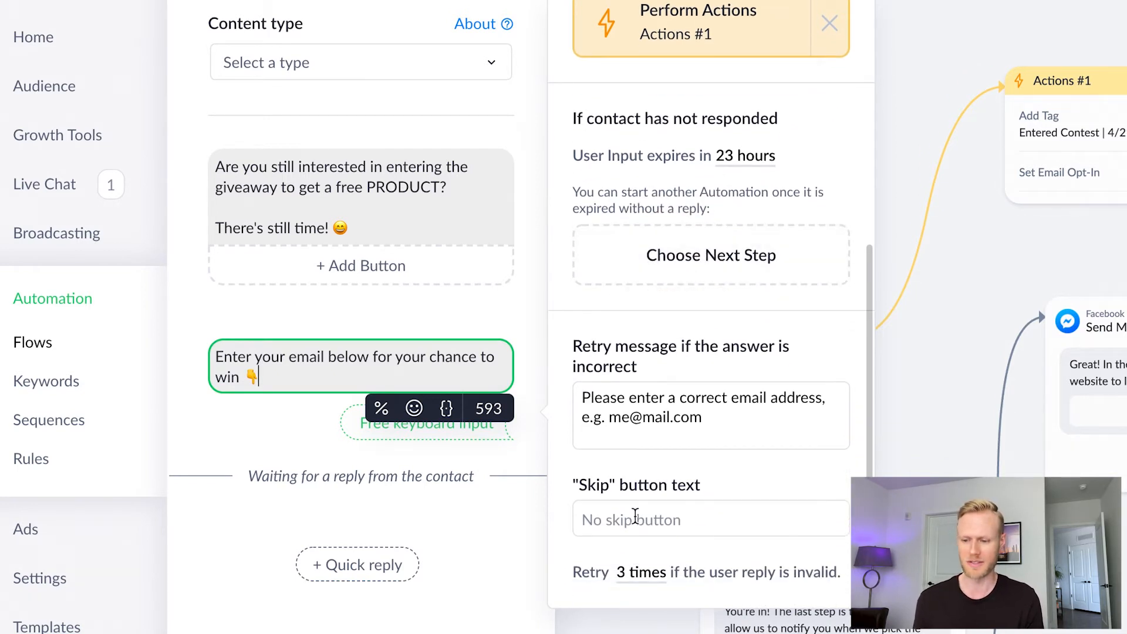
click(966, 273)
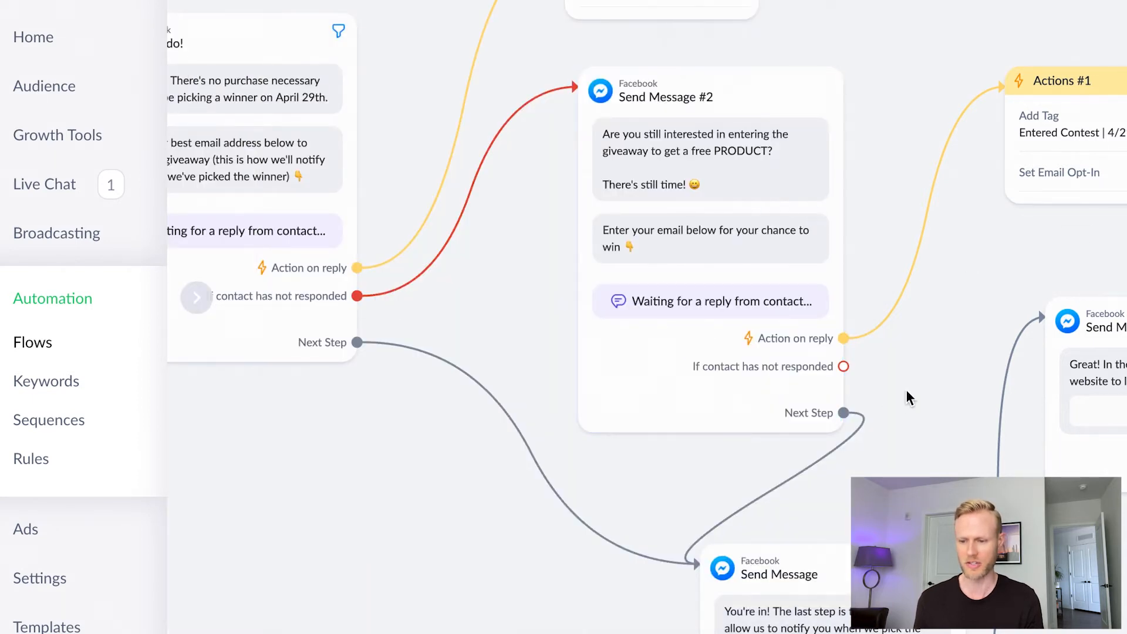
Follow the no-response and next-step connections from "Sure I do!" and Send Message #2 to the "You're in!" message
drag(909, 397, 836, 364)
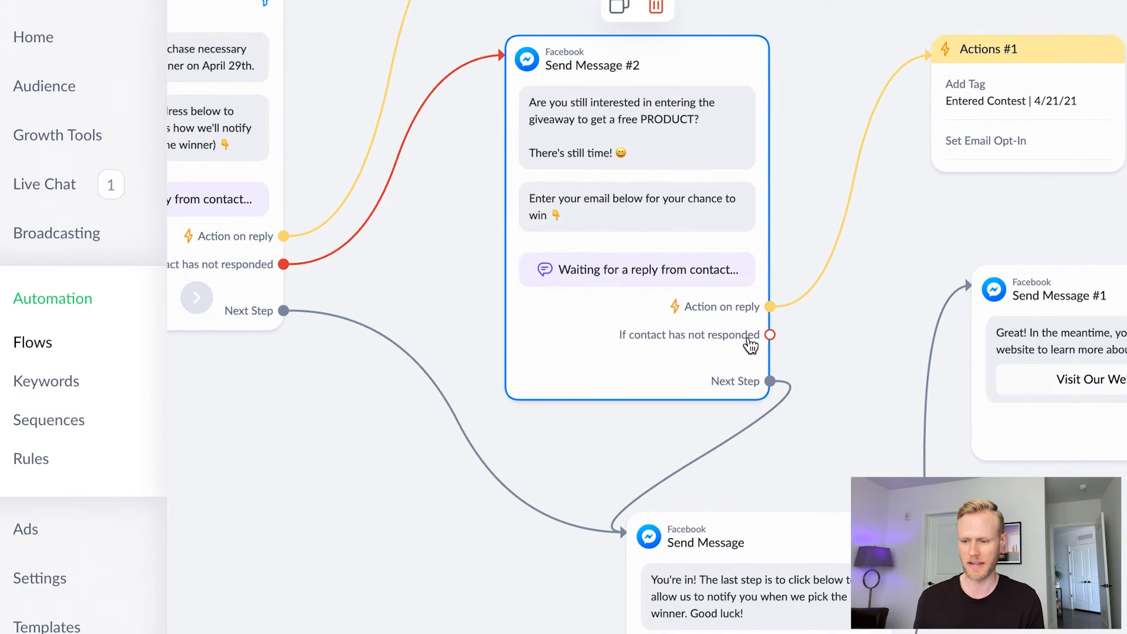
scroll(971, 417, up, 5)
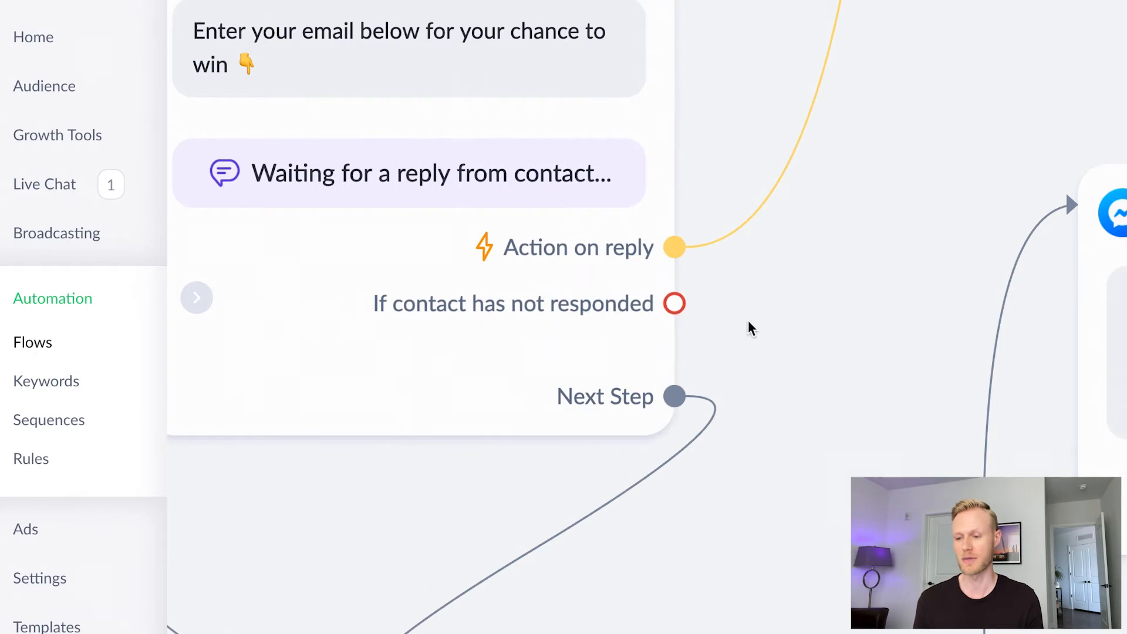
drag(757, 322, 868, 252)
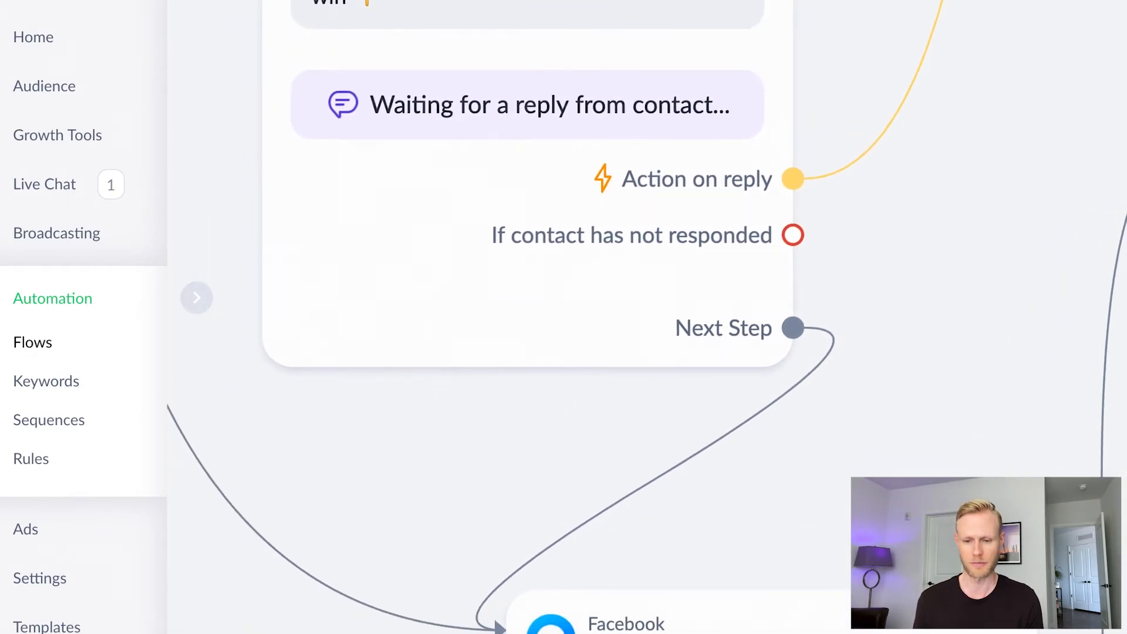
scroll(763, 299, down, 5)
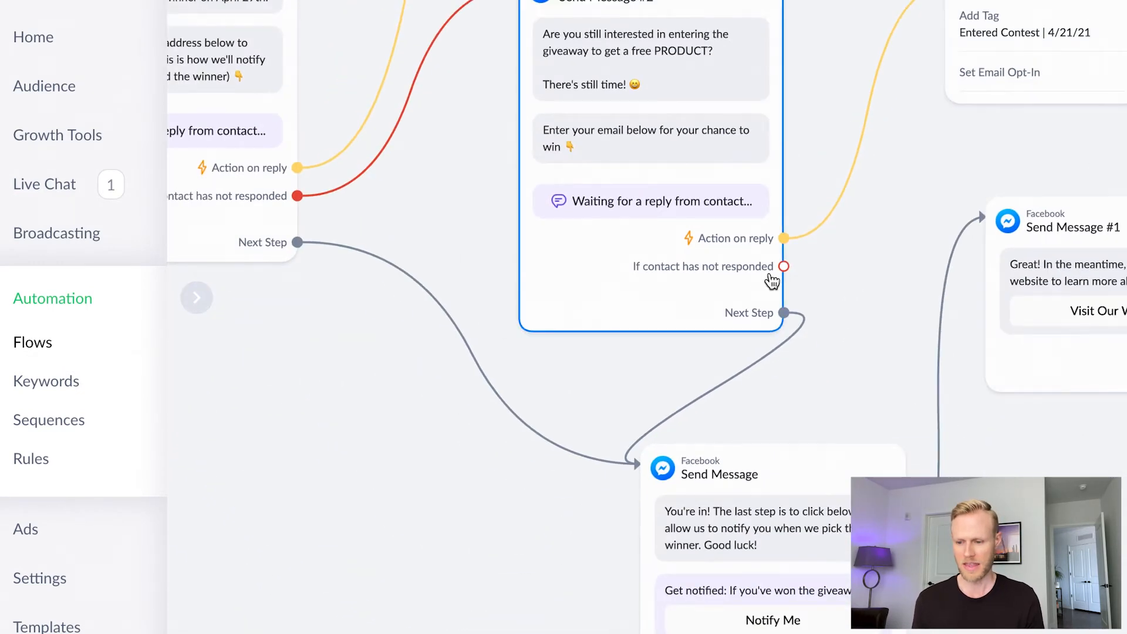
drag(875, 272, 1016, 403)
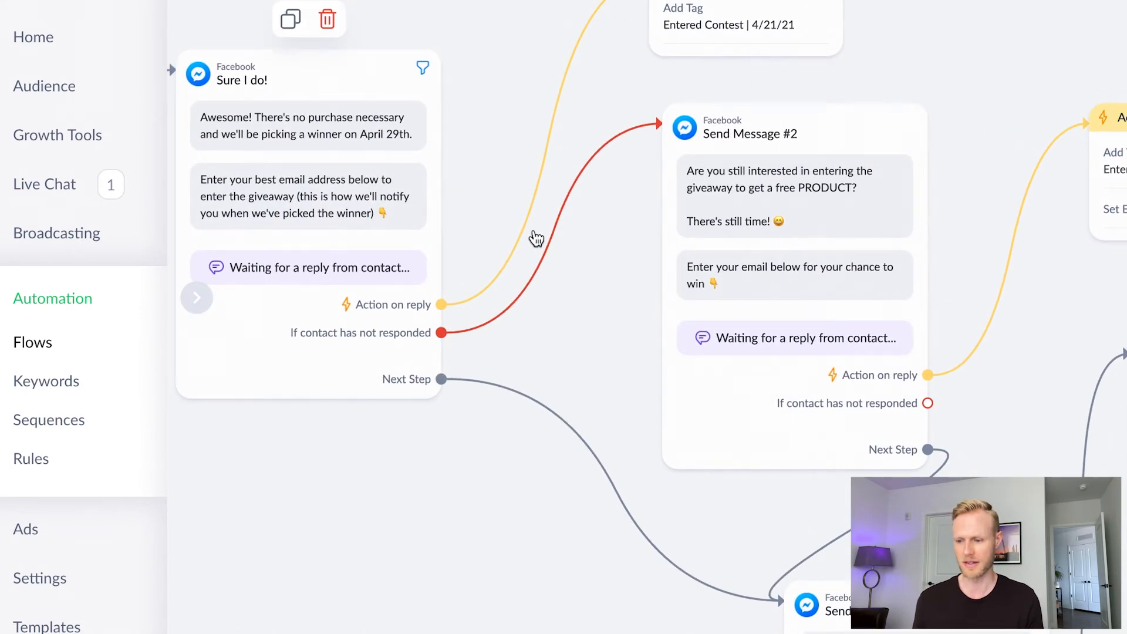
drag(486, 569, 409, 334)
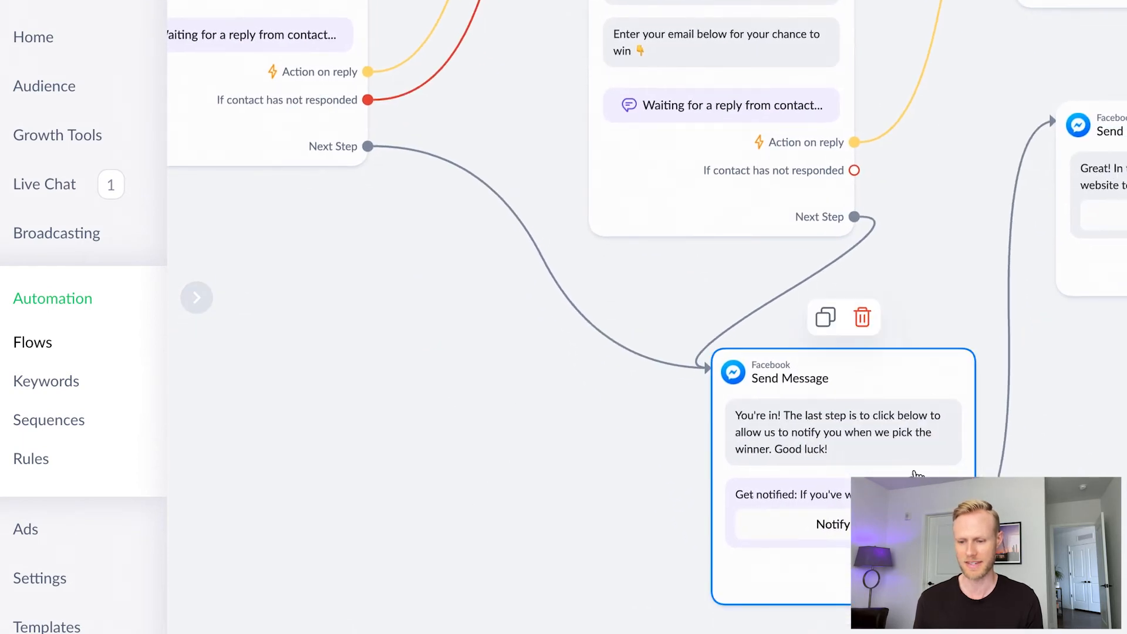
drag(579, 448, 420, 372)
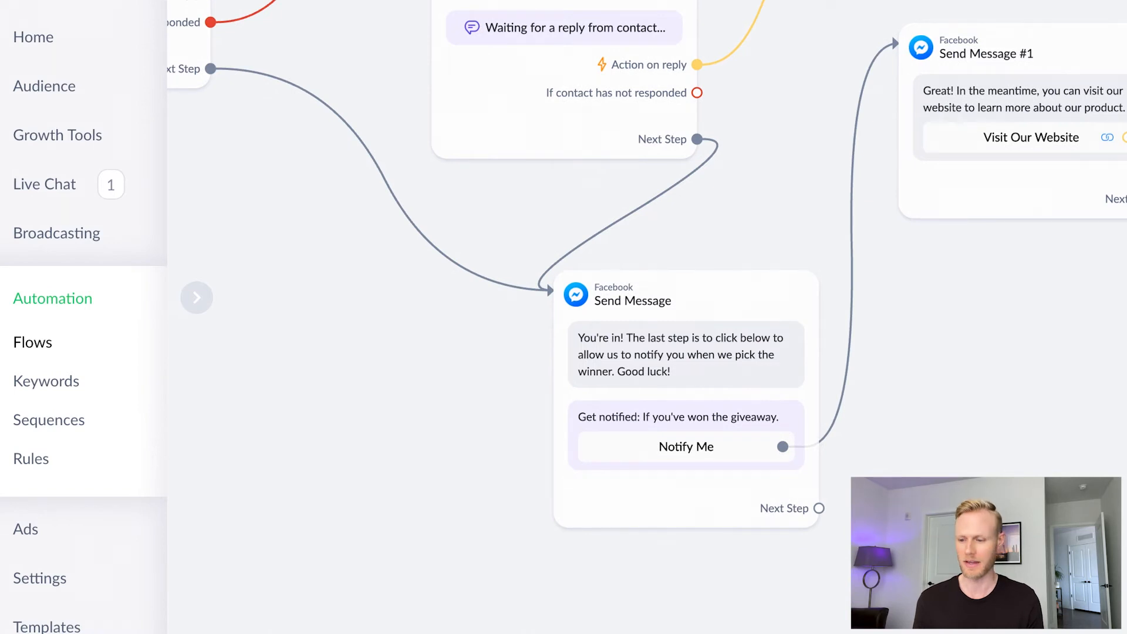
Open the "You're in!" message and read its text, the notification request and the available content blocks
scroll(717, 497, up, 5)
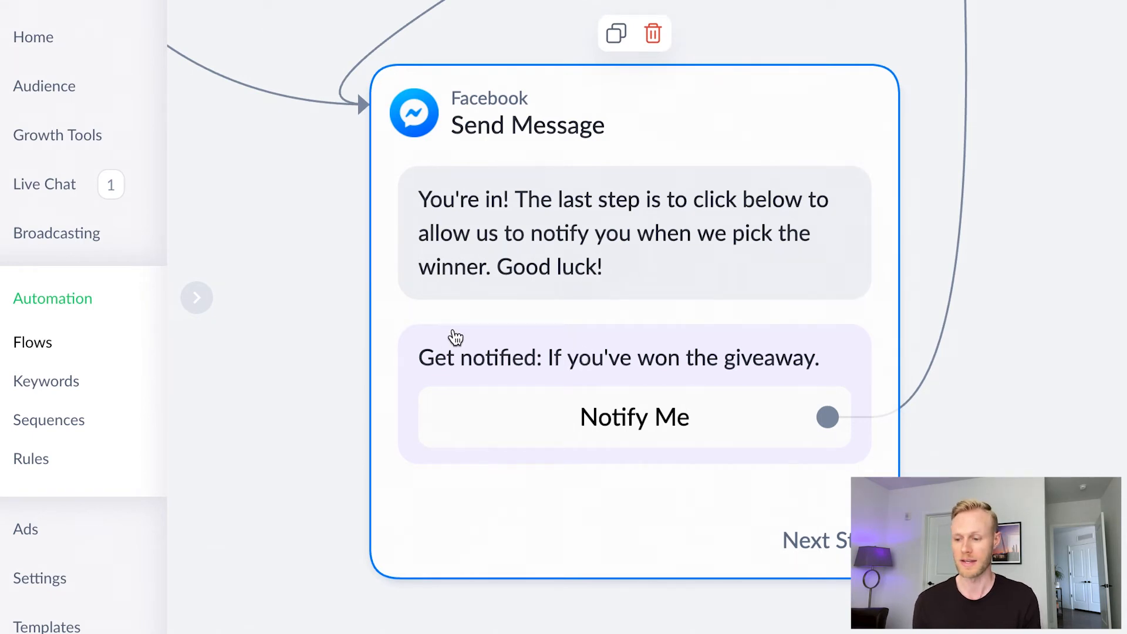
click(548, 355)
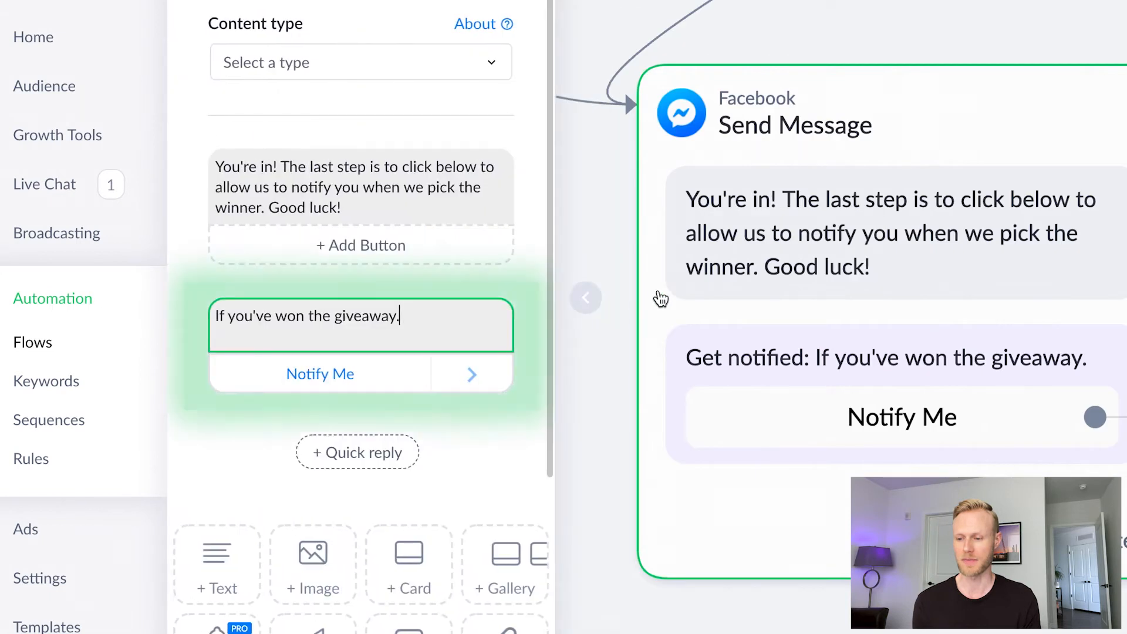
click(408, 186)
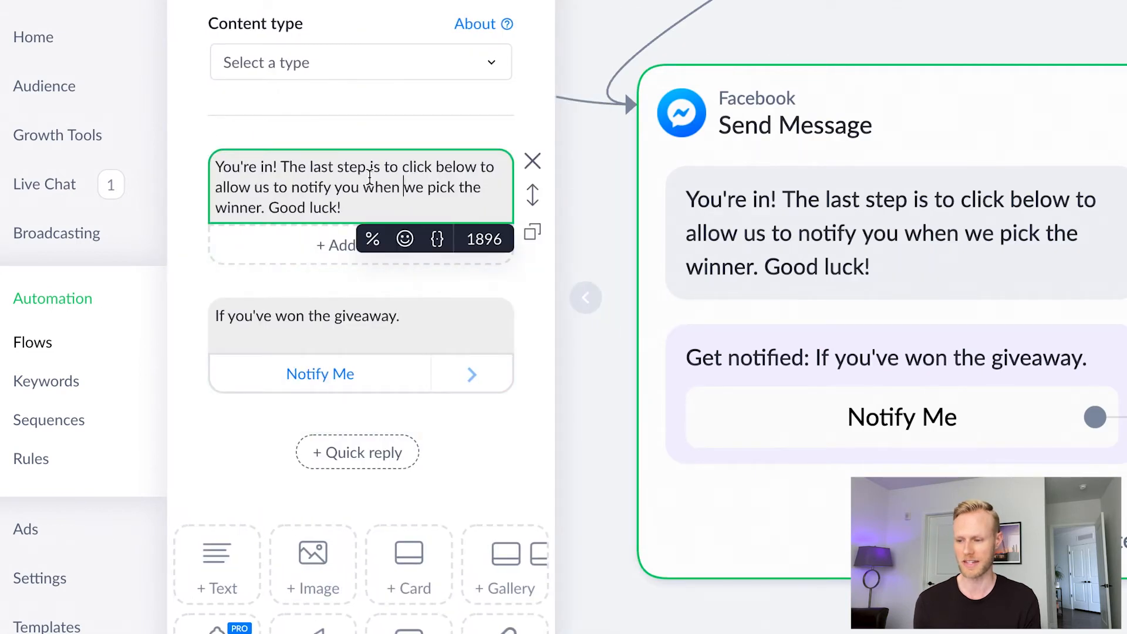
click(374, 321)
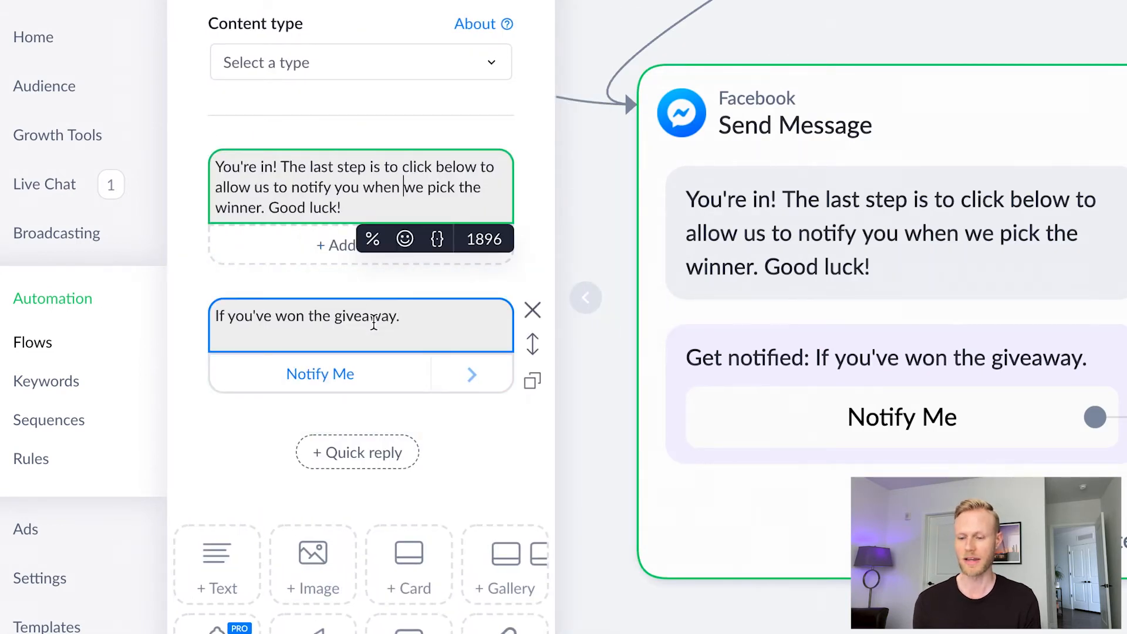
click(203, 413)
scroll(221, 438, down, 2)
scroll(221, 437, down, 2)
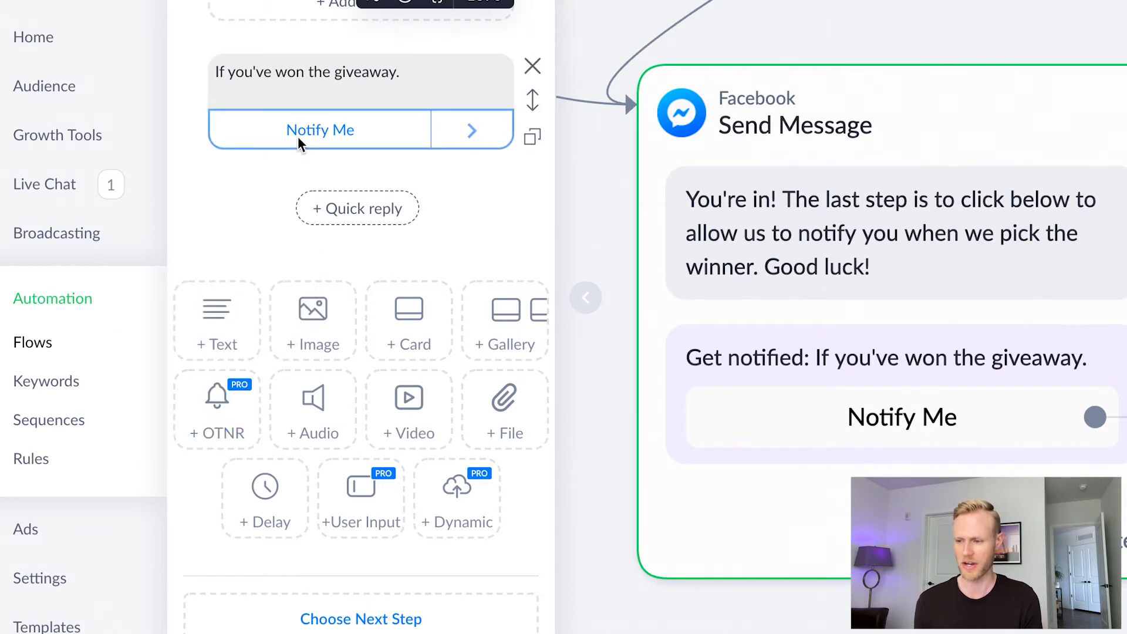
Check the notification request's topic and the message sent by its Notify Me button, and close both settings
click(382, 89)
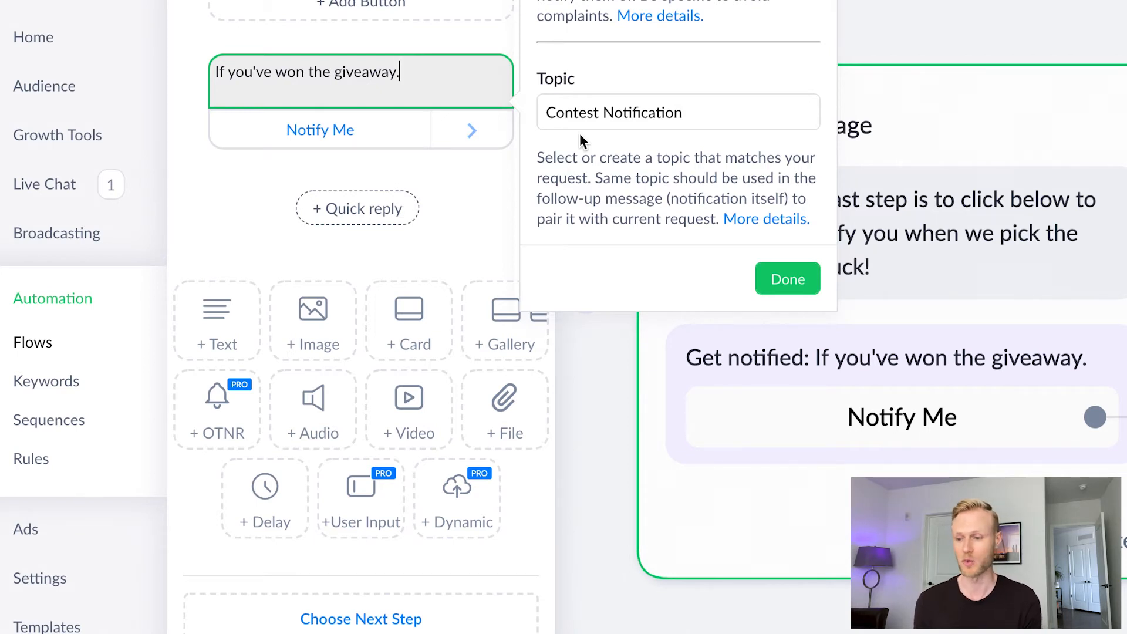
click(788, 279)
click(314, 74)
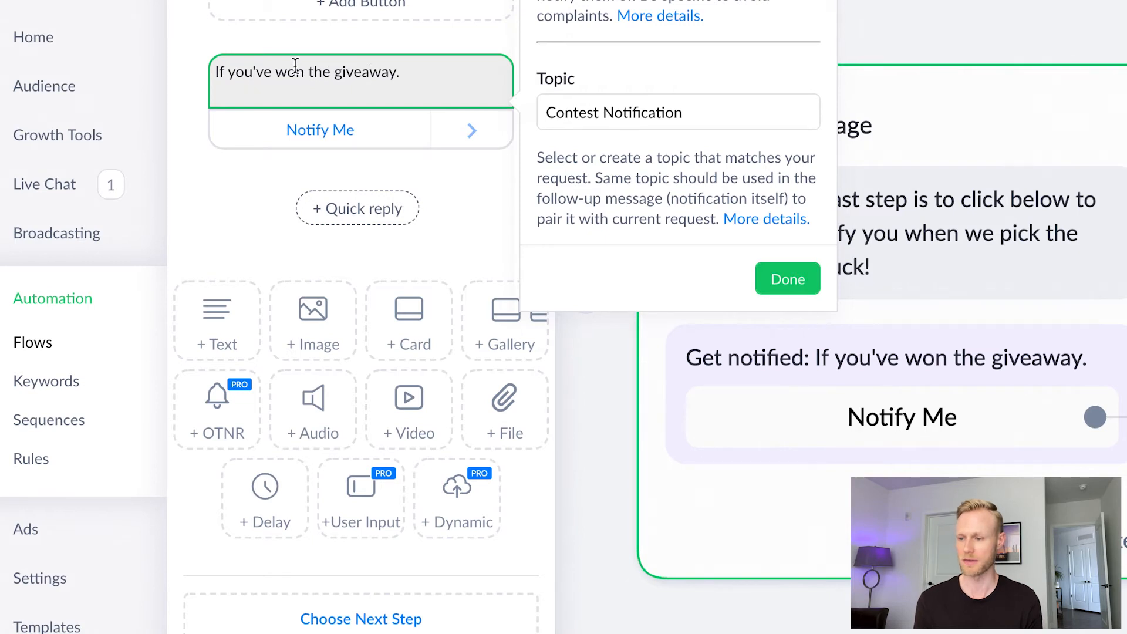
click(345, 129)
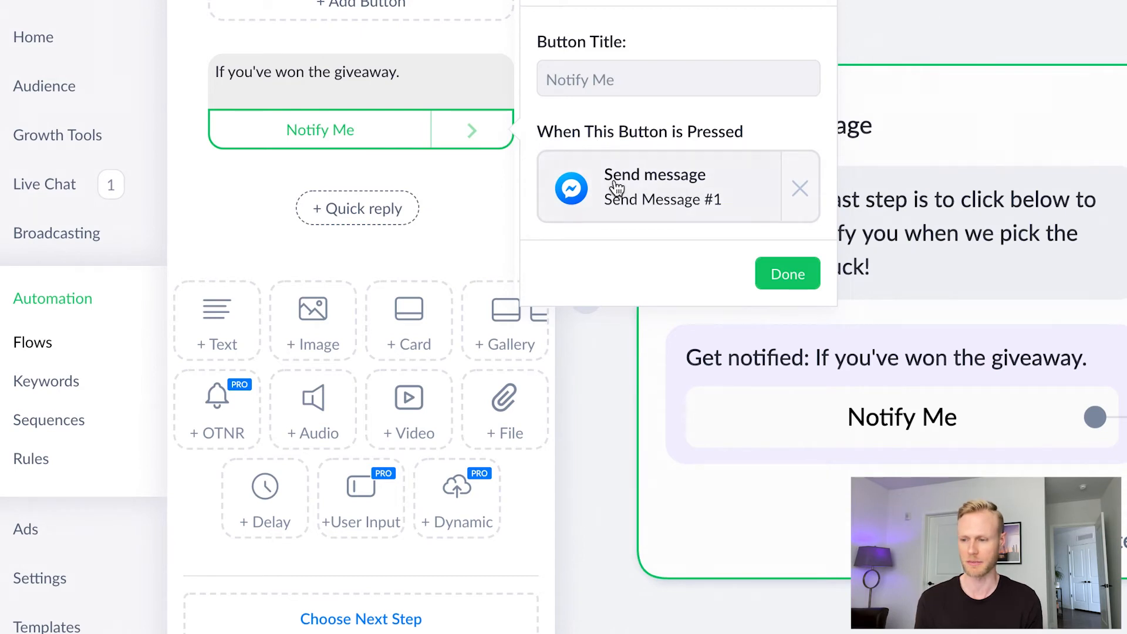
click(787, 276)
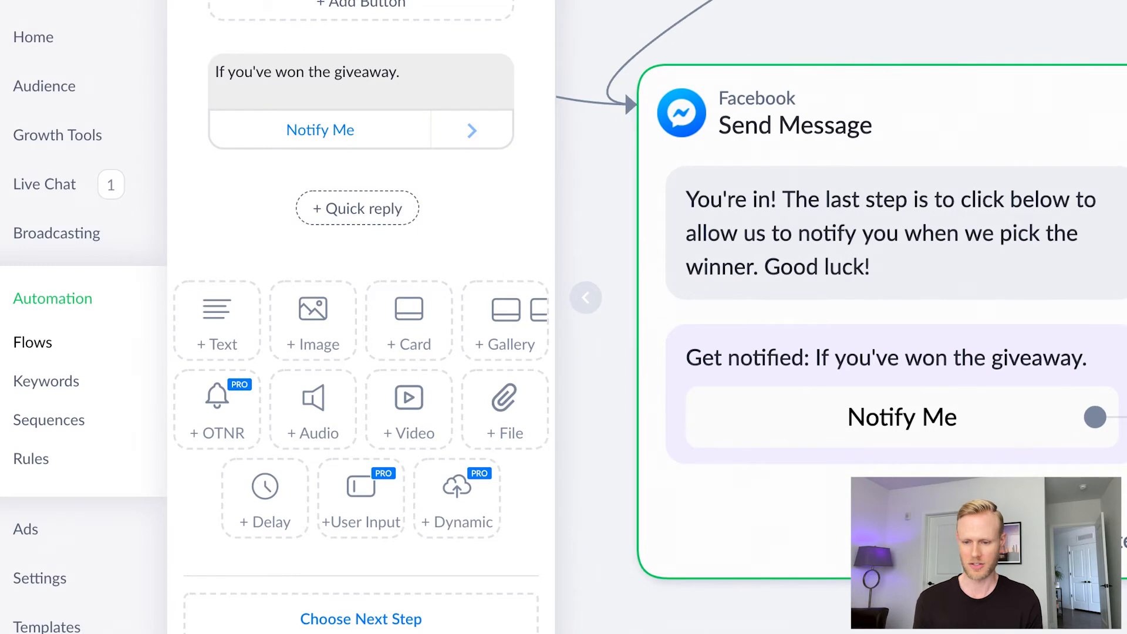
Follow the Notify Me connection to Send Message #1, read its text and website button, and close the message editor
scroll(1086, 380, down, 5)
scroll(951, 353, right, 3)
scroll(951, 353, right, 5)
scroll(951, 353, up, 4)
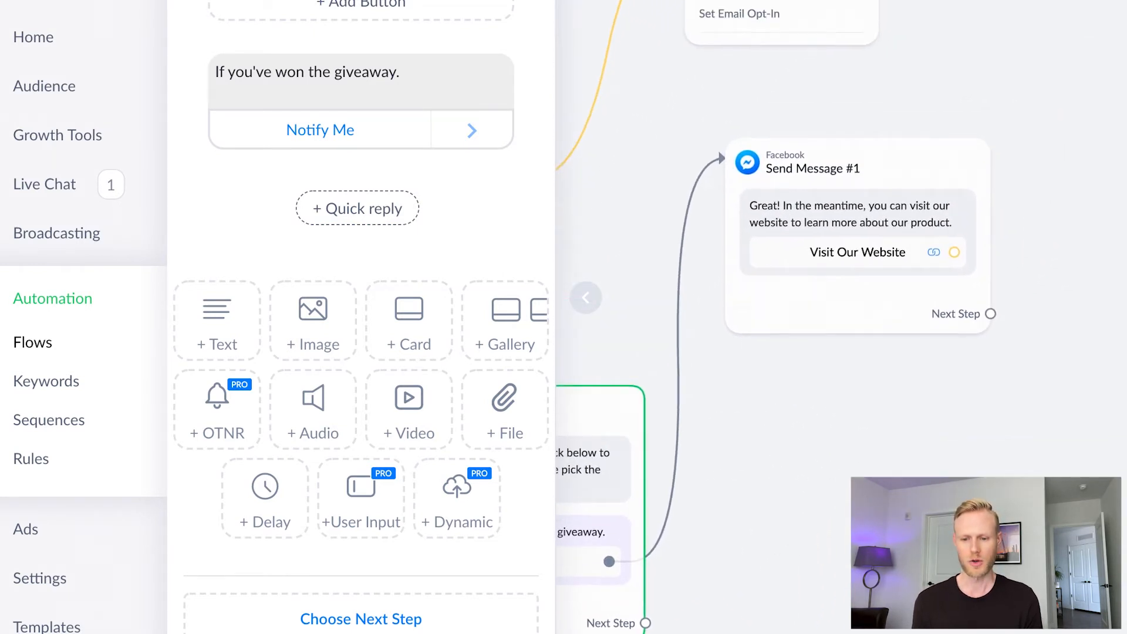
scroll(822, 235, up, 4)
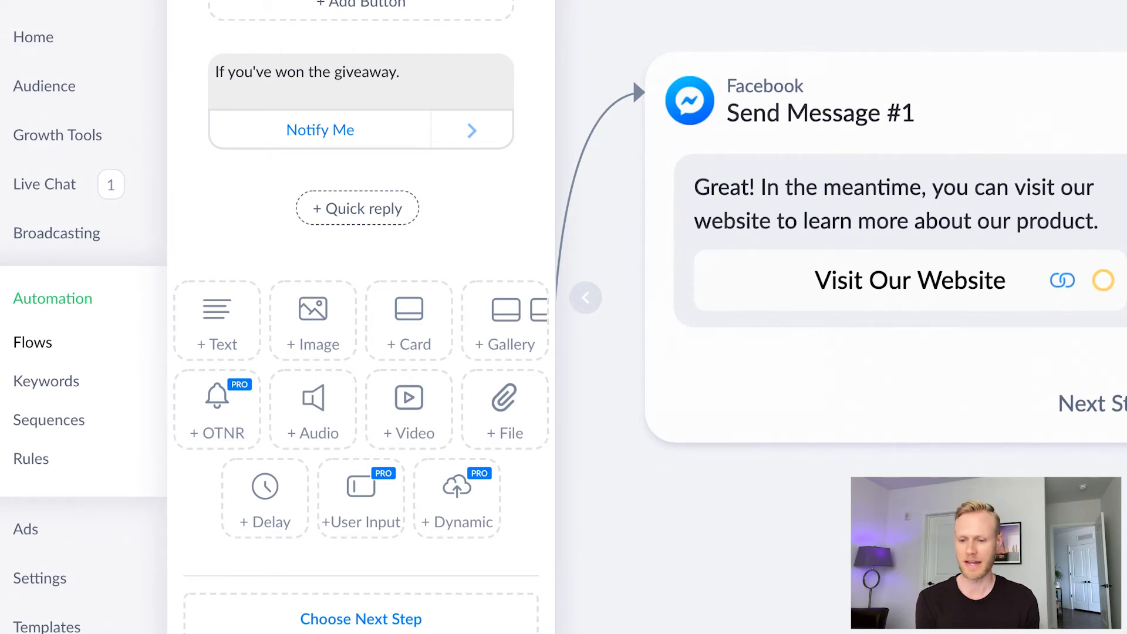
key(Escape)
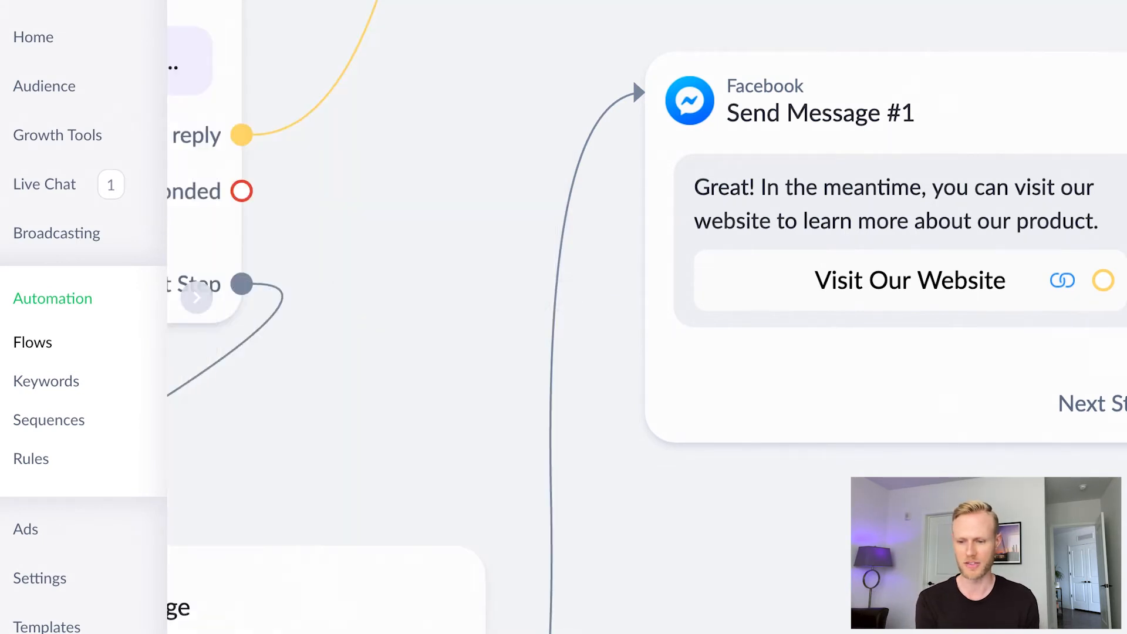
Review the whole flow, open the Starting Step's Facebook Ads JSON trigger, and read its setup instructions and code
scroll(633, 78, down, 5)
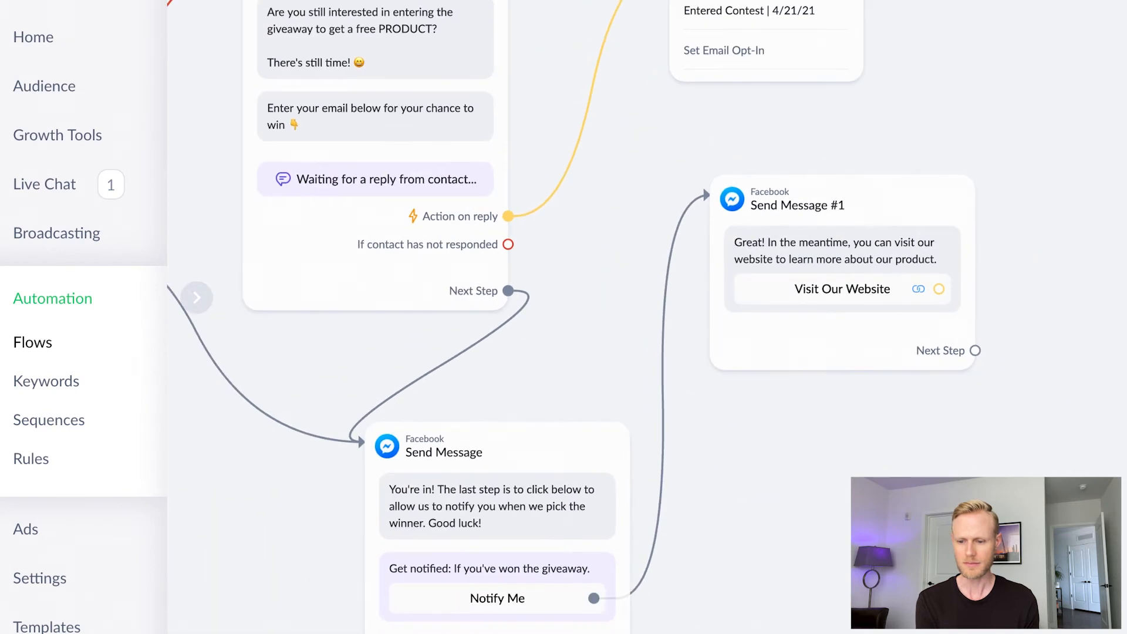
drag(821, 484, 1065, 475)
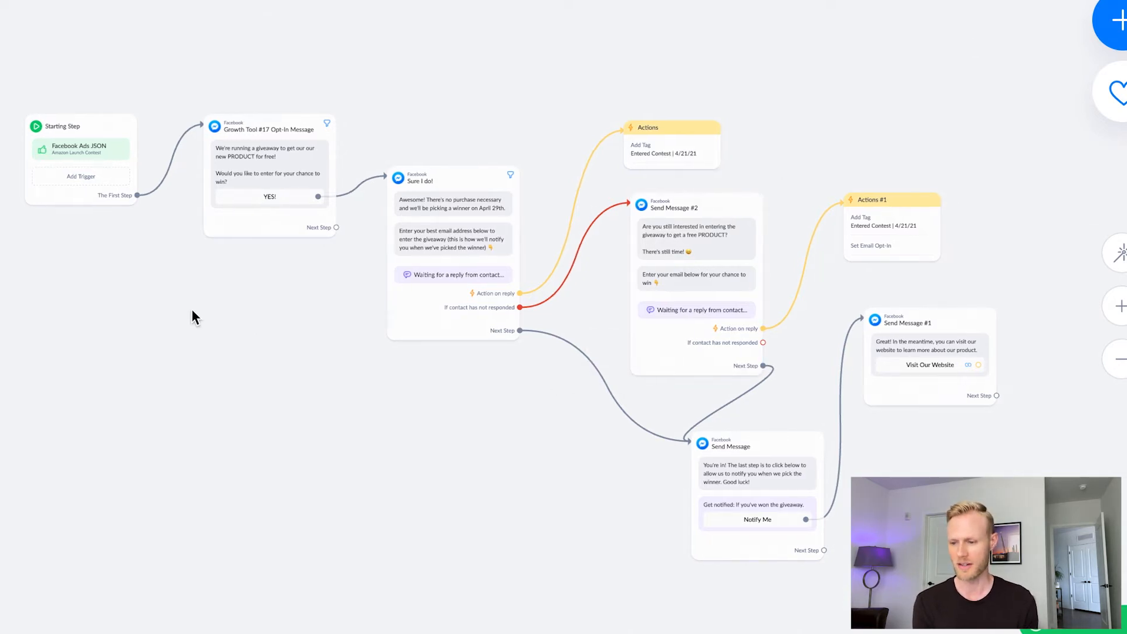
drag(195, 311, 280, 334)
click(245, 161)
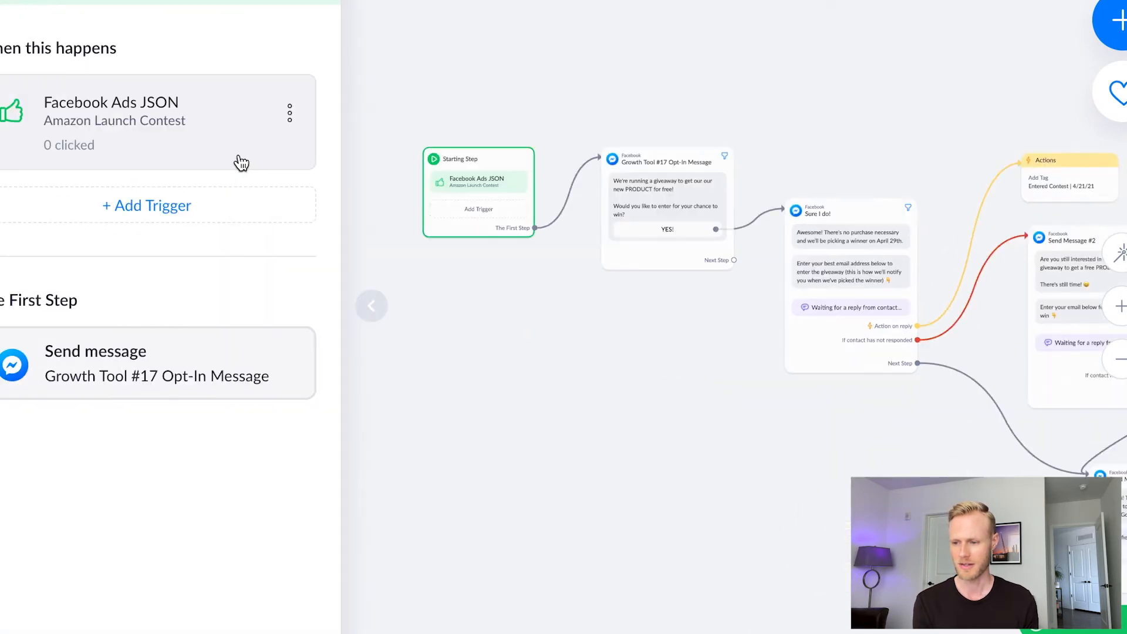
click(113, 114)
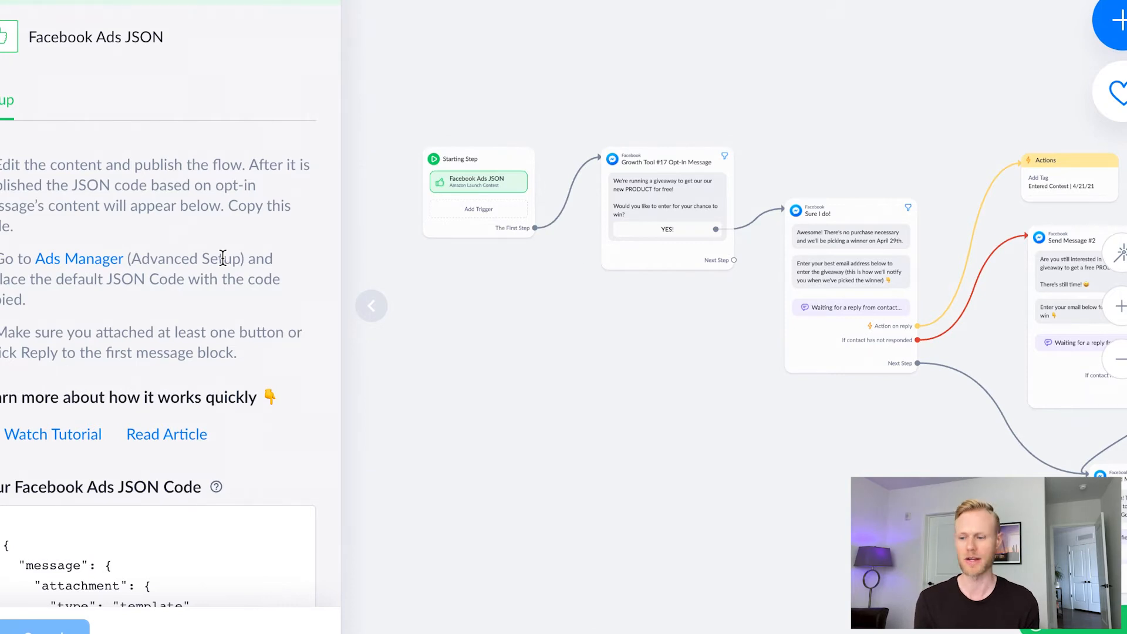
drag(613, 435, 276, 406)
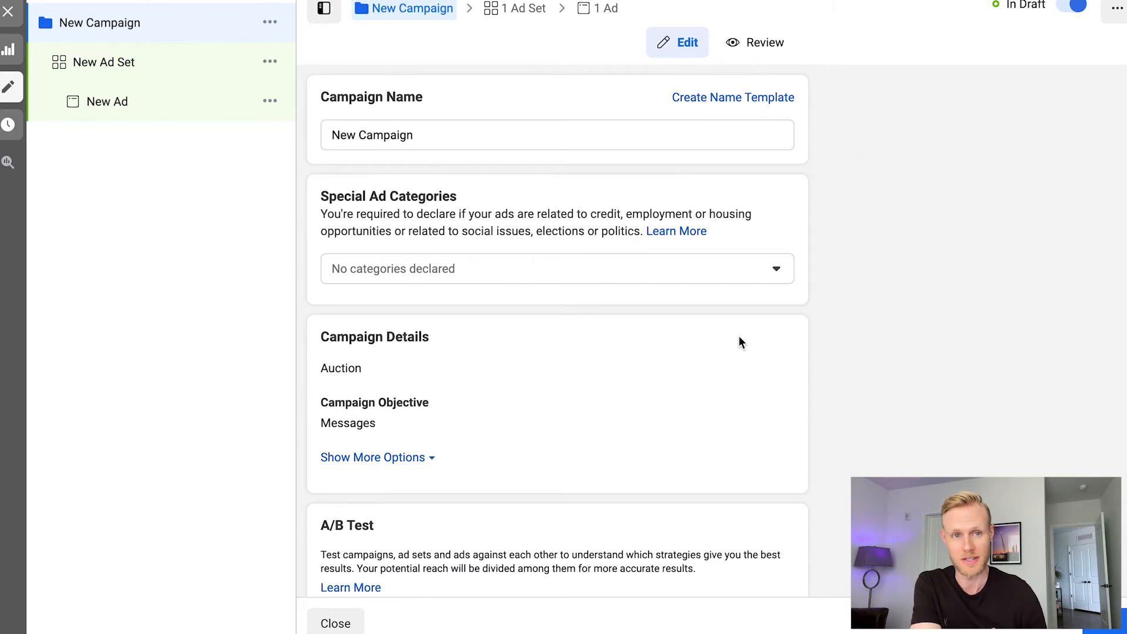
Switch to Facebook Ads Manager, turn off Campaign Budget Optimization for the new campaign, and open its ad set
scroll(756, 272, down, 8)
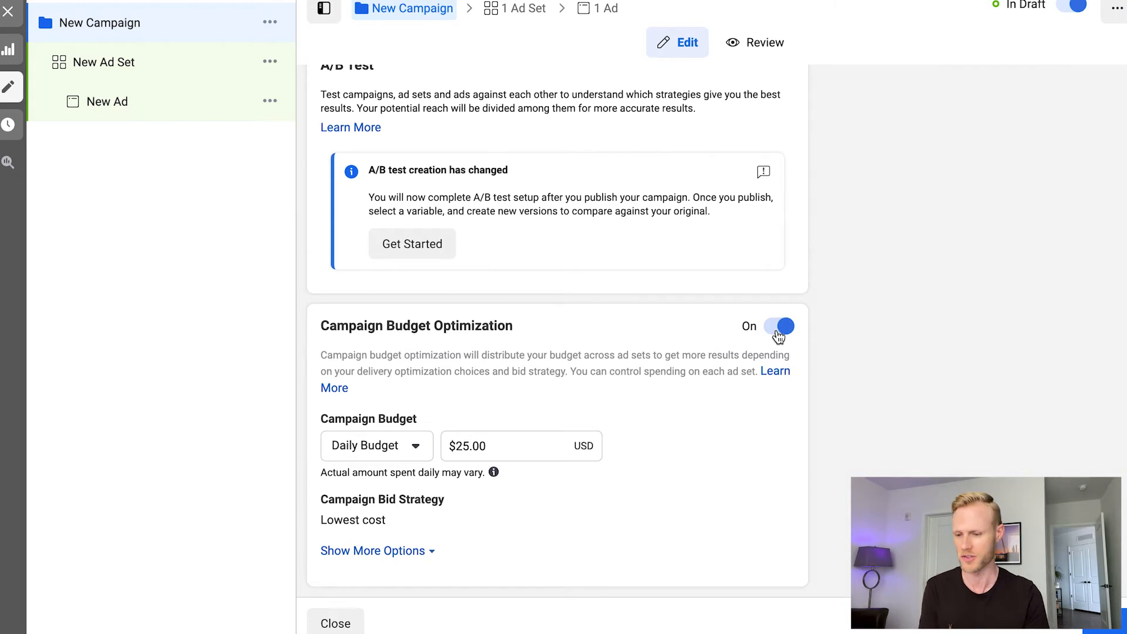
scroll(853, 305, down, 3)
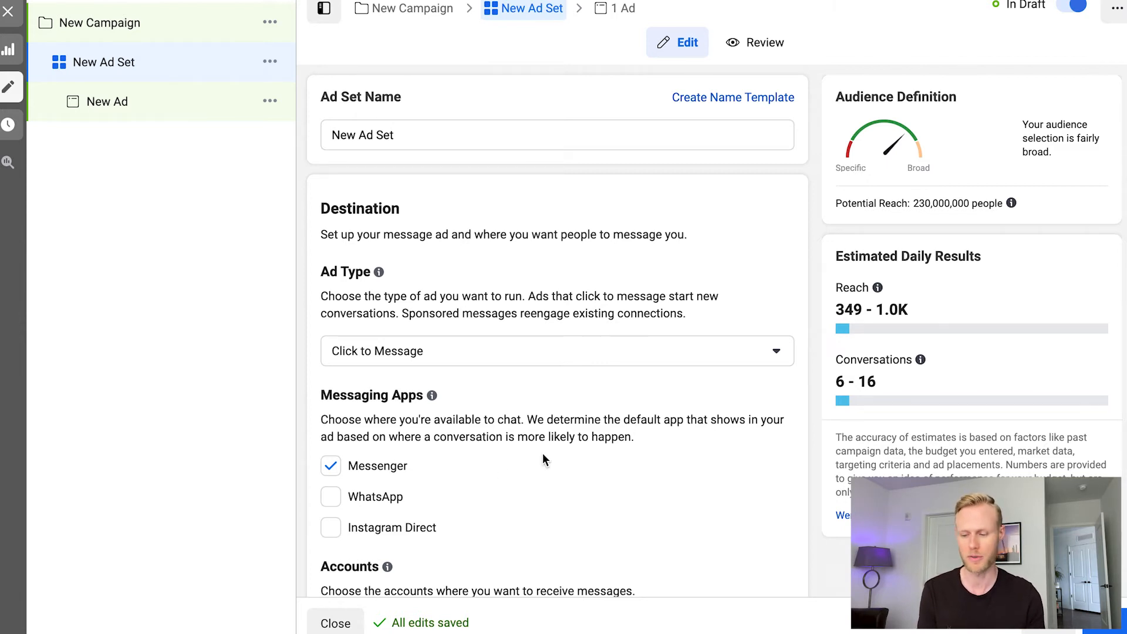
Set the ad set's daily budget to $5.00 and its start date to April 29, 2021
scroll(574, 422, down, 10)
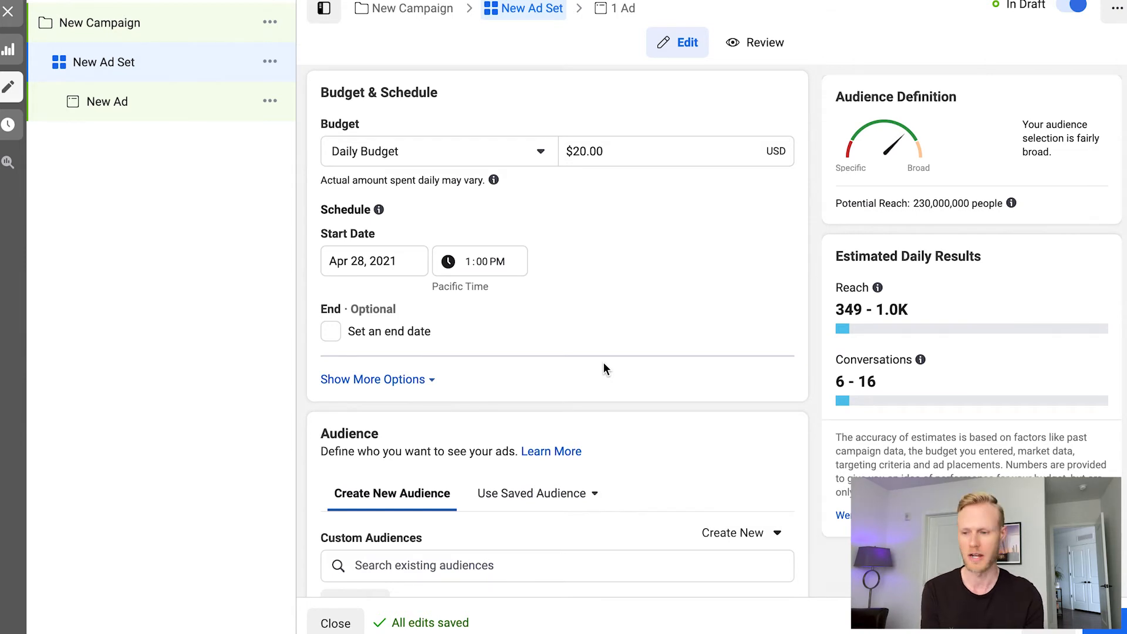
triple_click(574, 143)
key(BackSpace)
text(5)
click(618, 203)
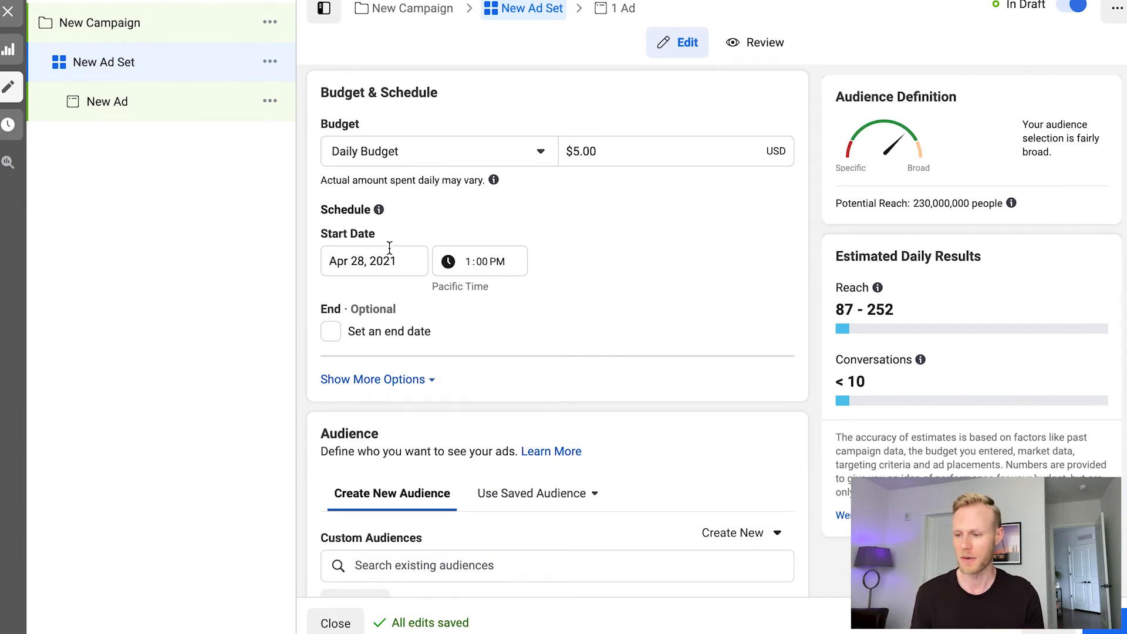
click(369, 260)
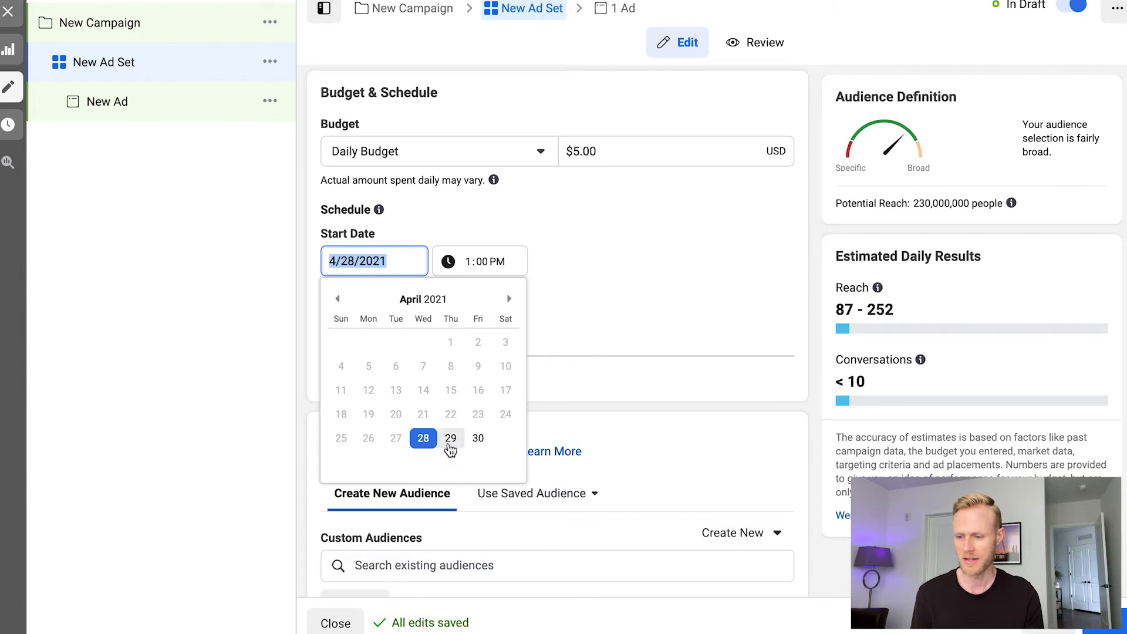
click(451, 442)
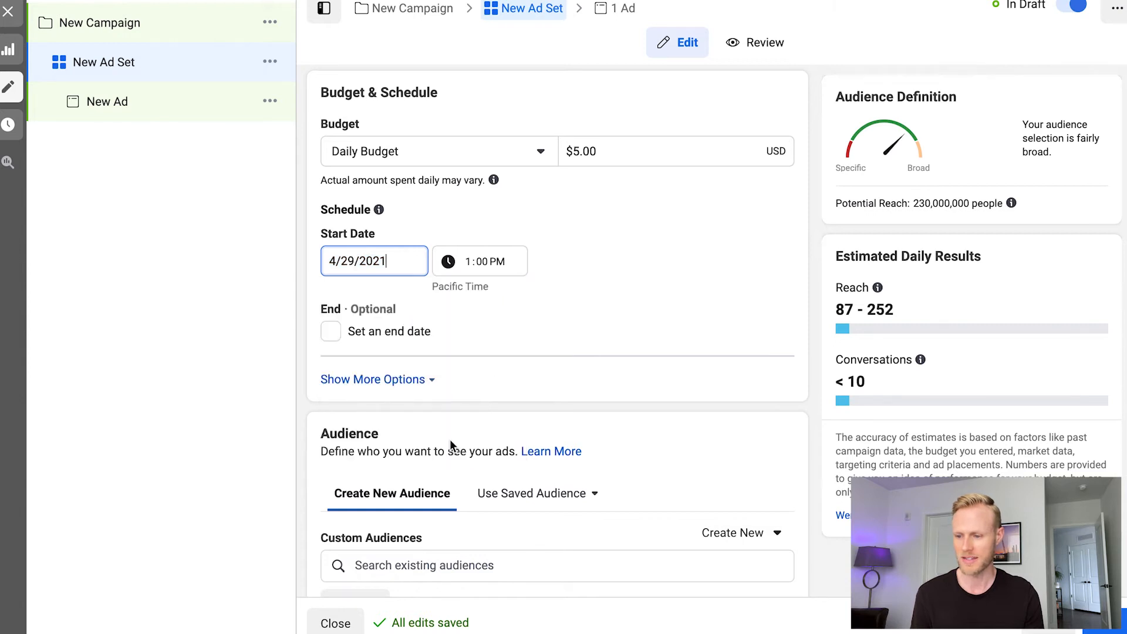
Set the ad set's start time to 12:00 AM
click(485, 258)
text(2)
click(468, 264)
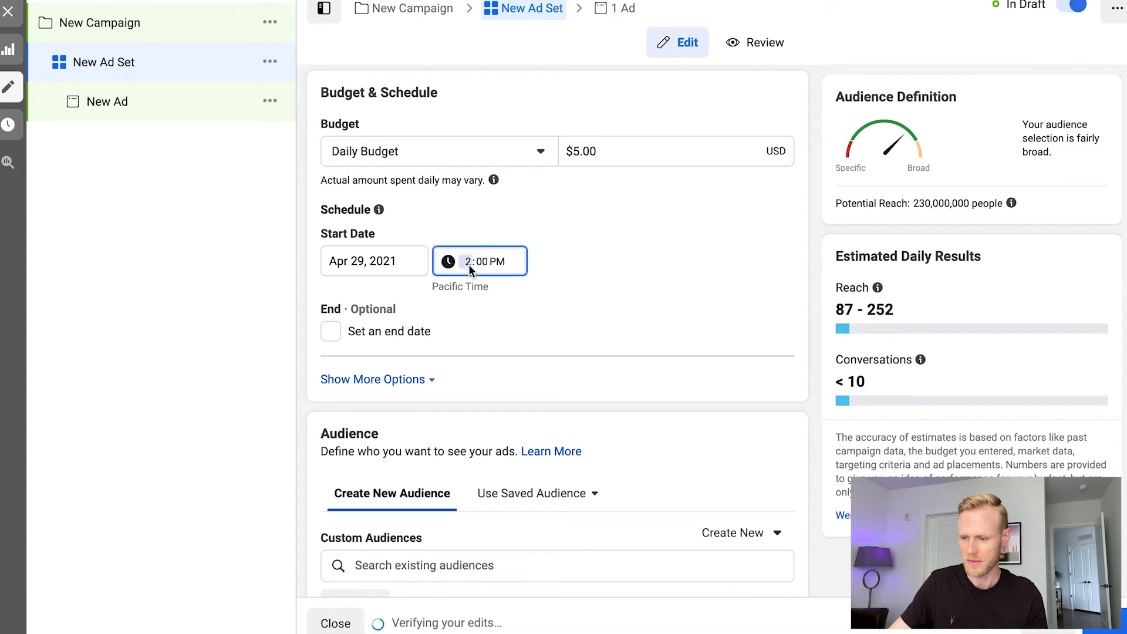
text(12)
click(499, 262)
text(a)
click(615, 246)
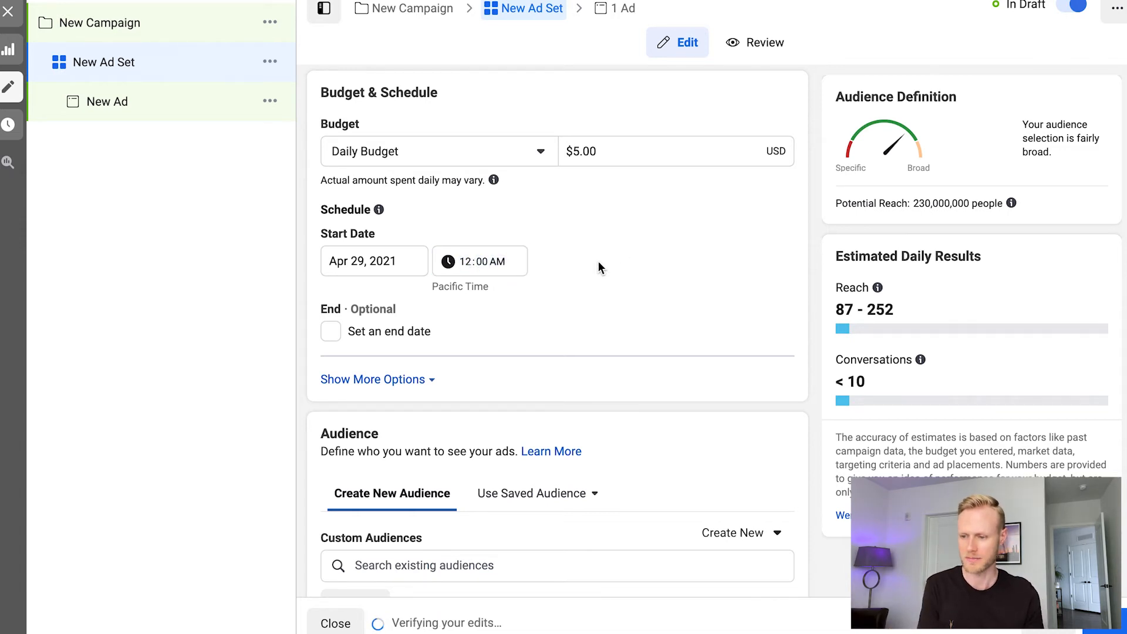
Search the audience's detailed targeting for jewelry and add the Kendra Scott Jewelry interest
scroll(599, 263, down, 8)
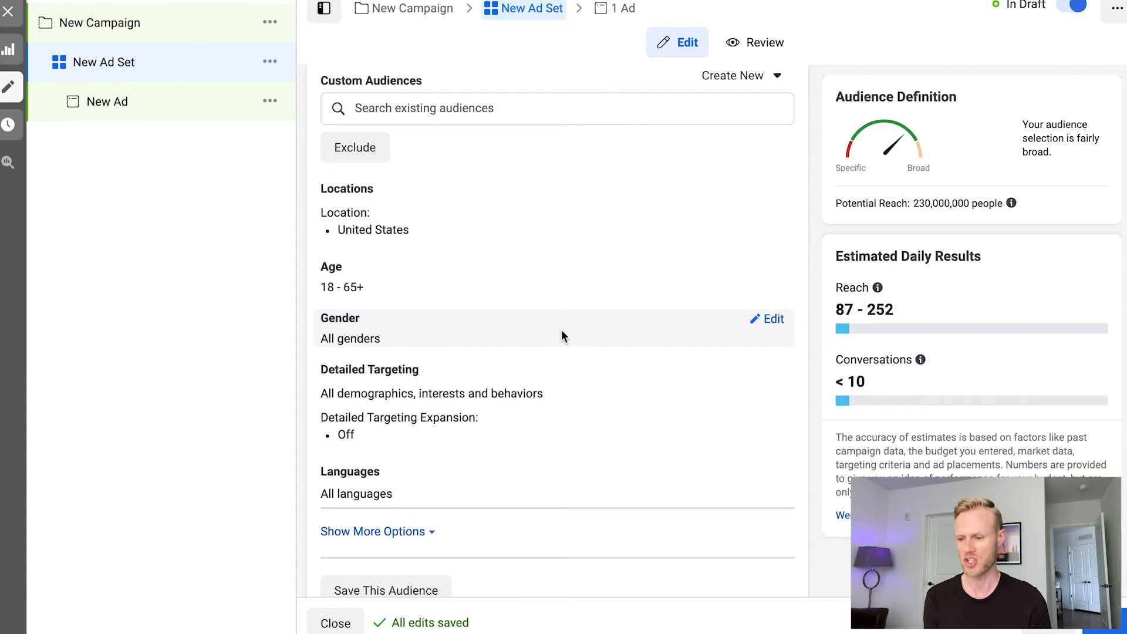
scroll(637, 422, down, 1)
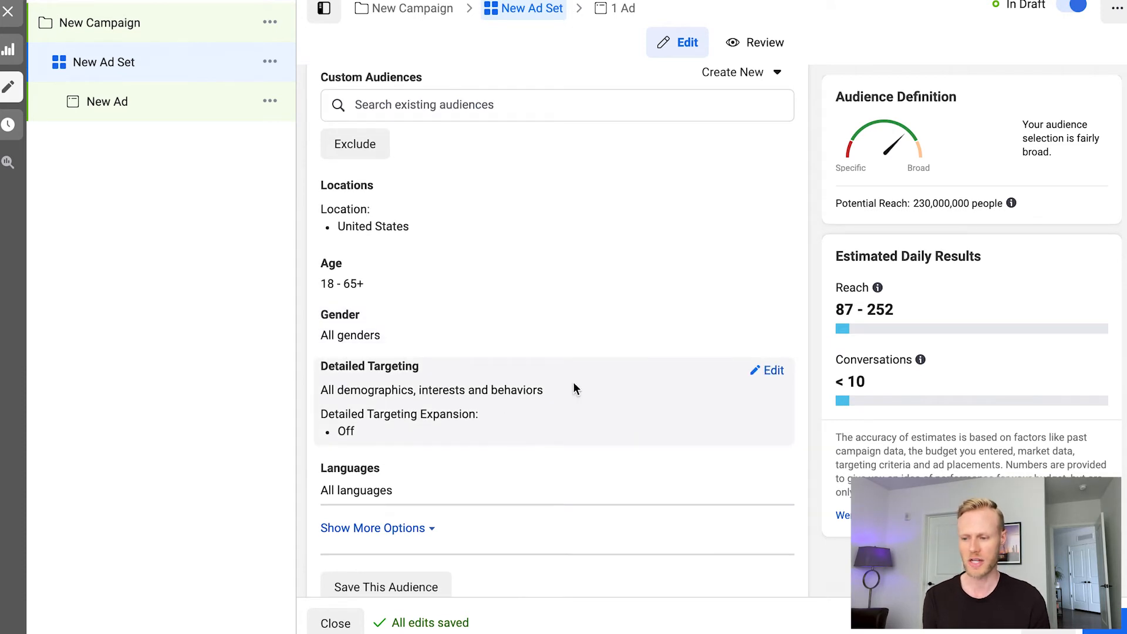
click(781, 375)
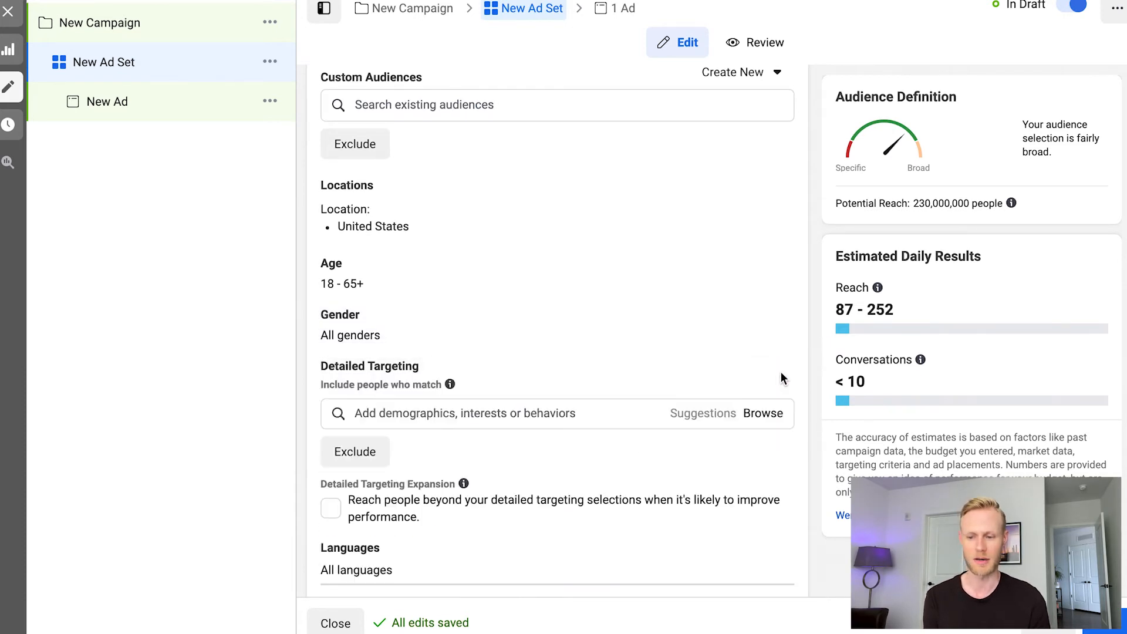
scroll(644, 390, down, 2)
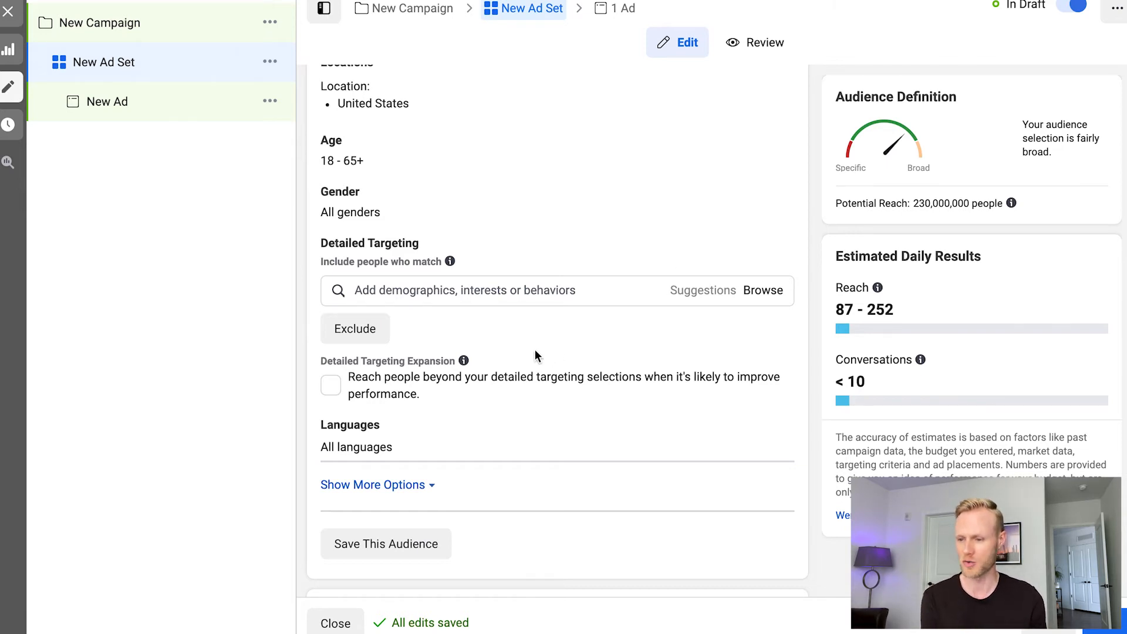
click(474, 292)
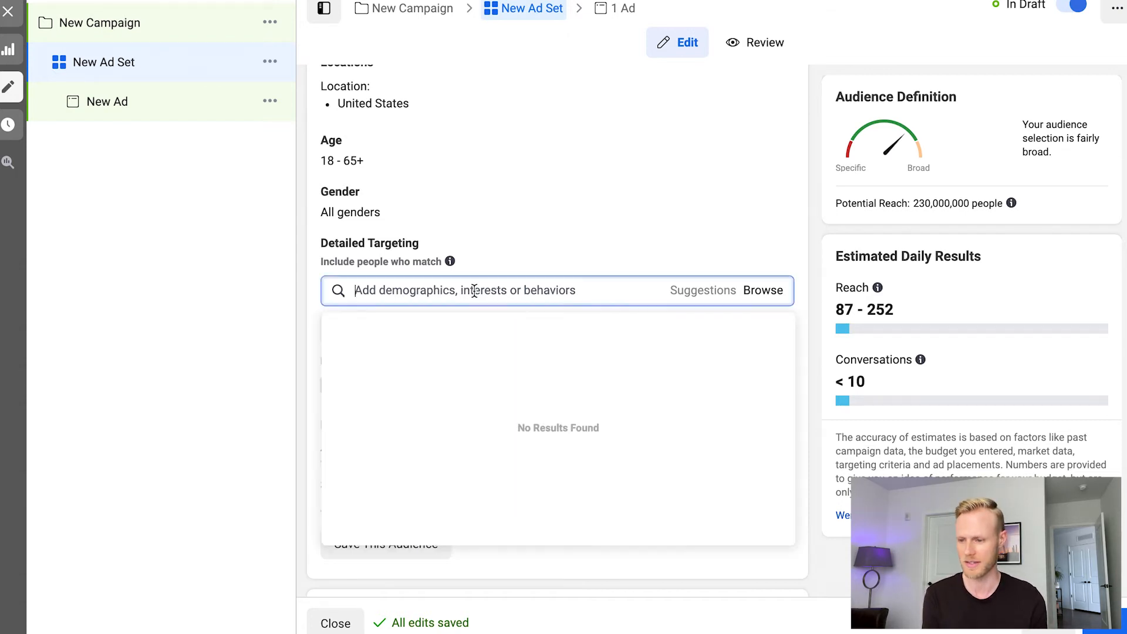
text(jewelry)
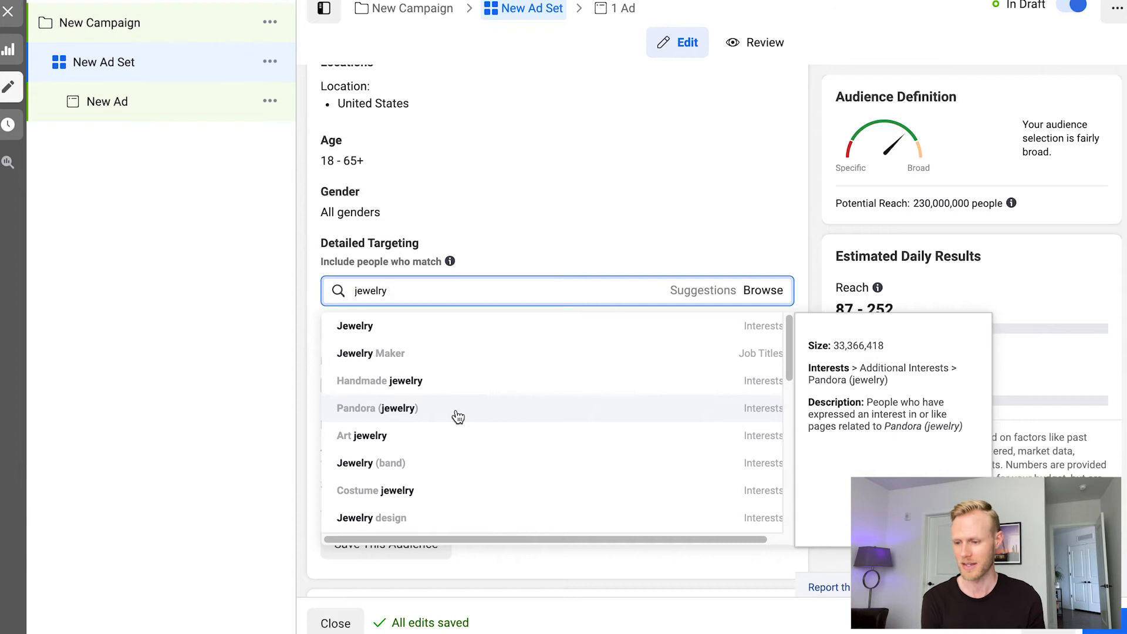
scroll(458, 417, down, 3)
scroll(457, 417, down, 3)
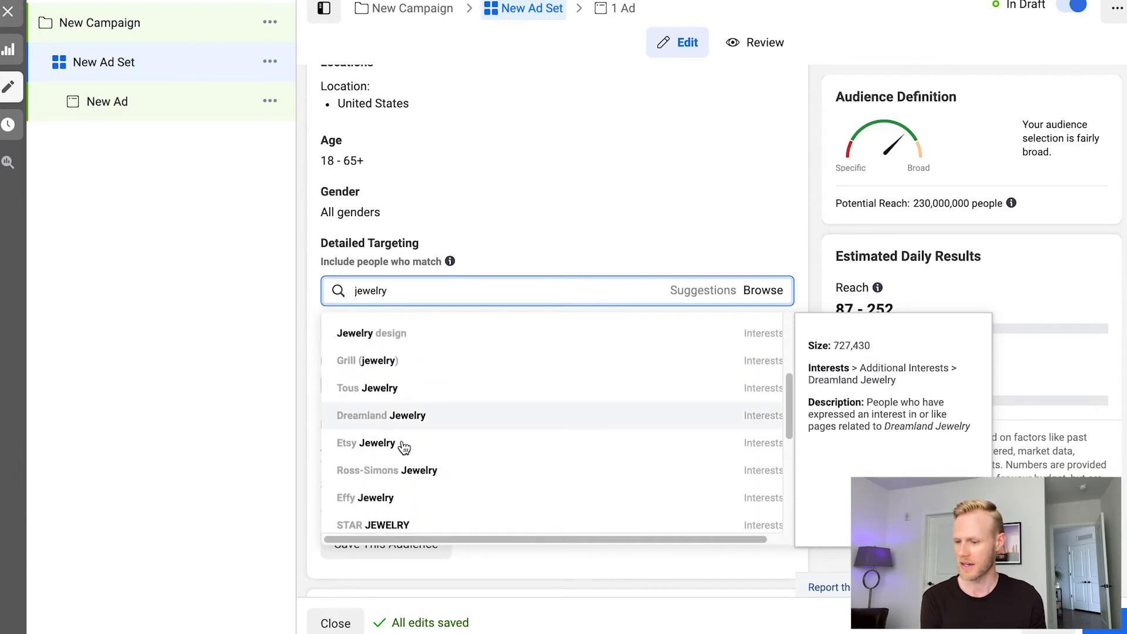
scroll(384, 447, down, 3)
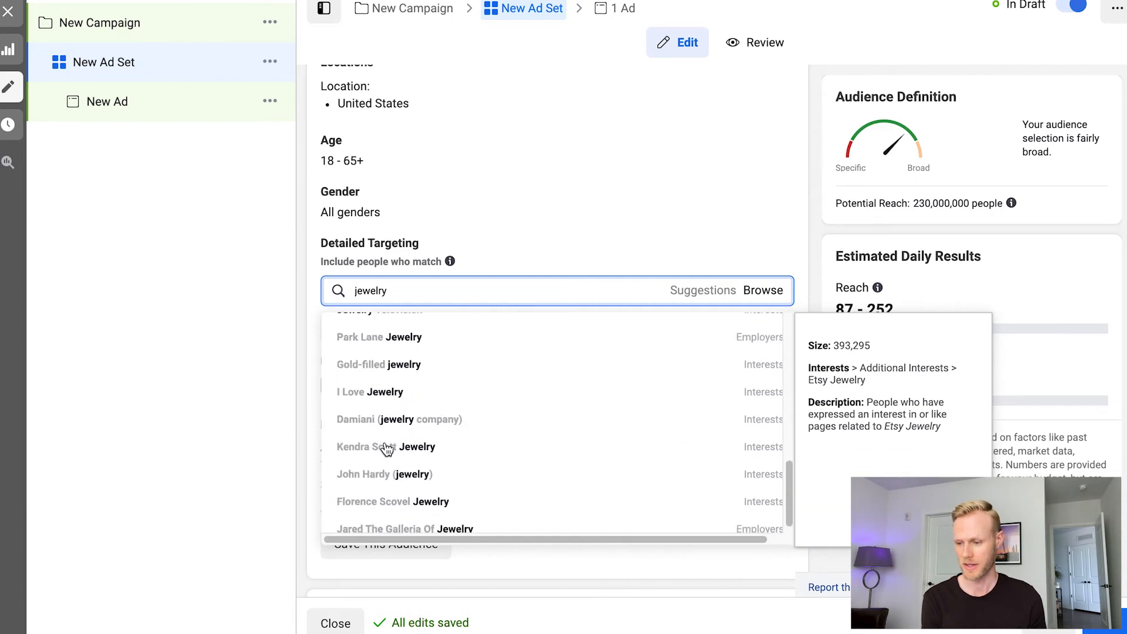
scroll(411, 444, up, 1)
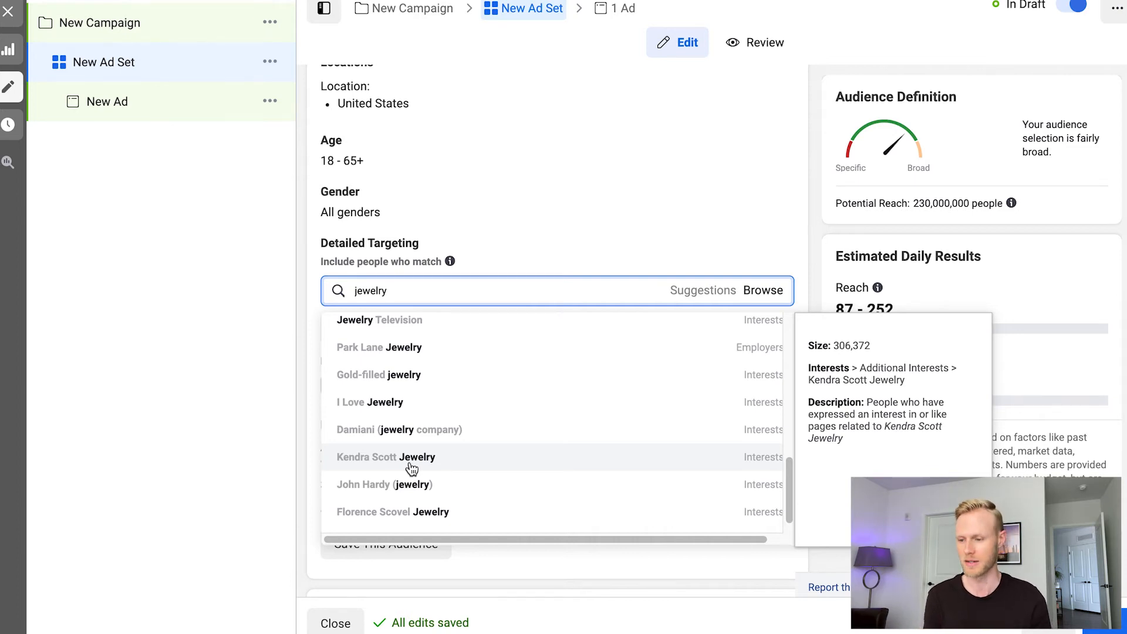
click(411, 464)
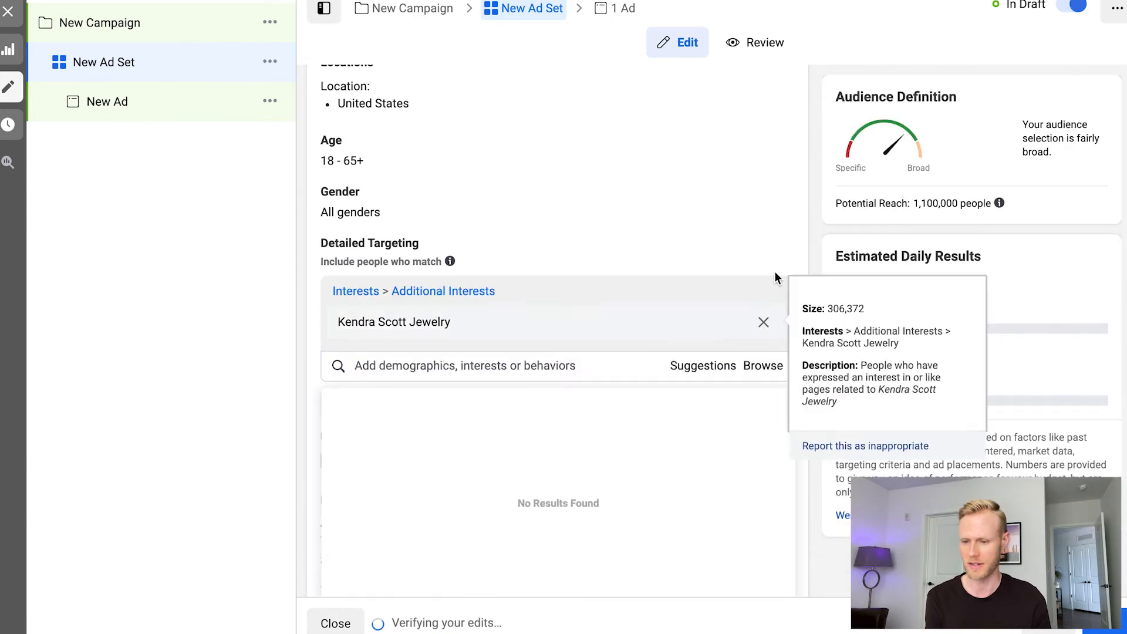
Switch the ad set to Manual Placements and limit its devices to Mobile
scroll(781, 303, down, 3)
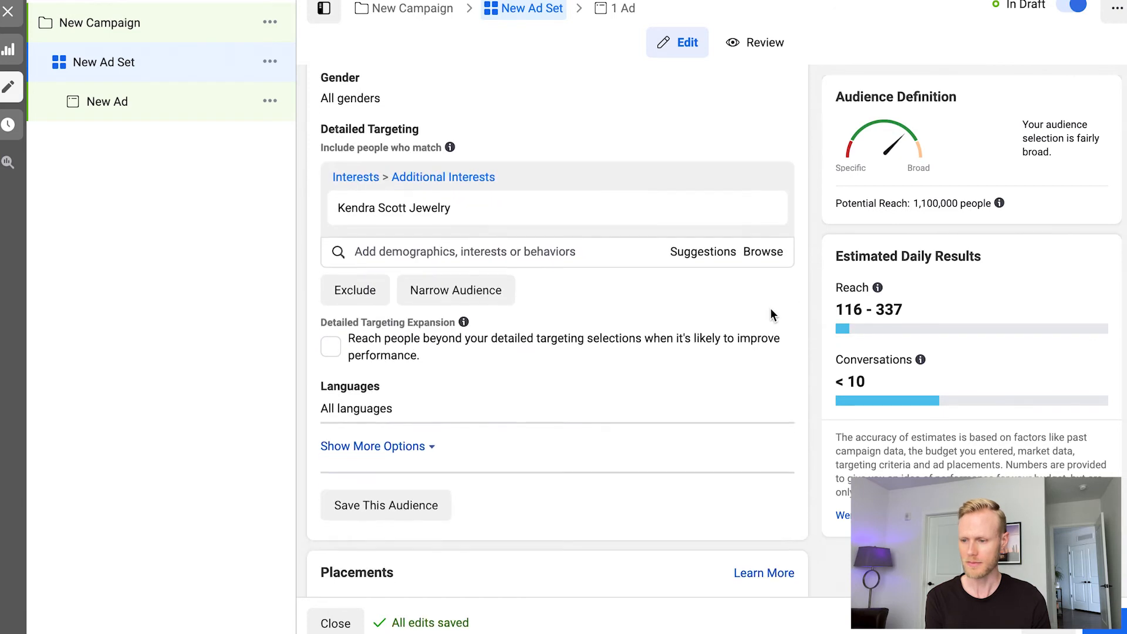
scroll(769, 317, down, 1)
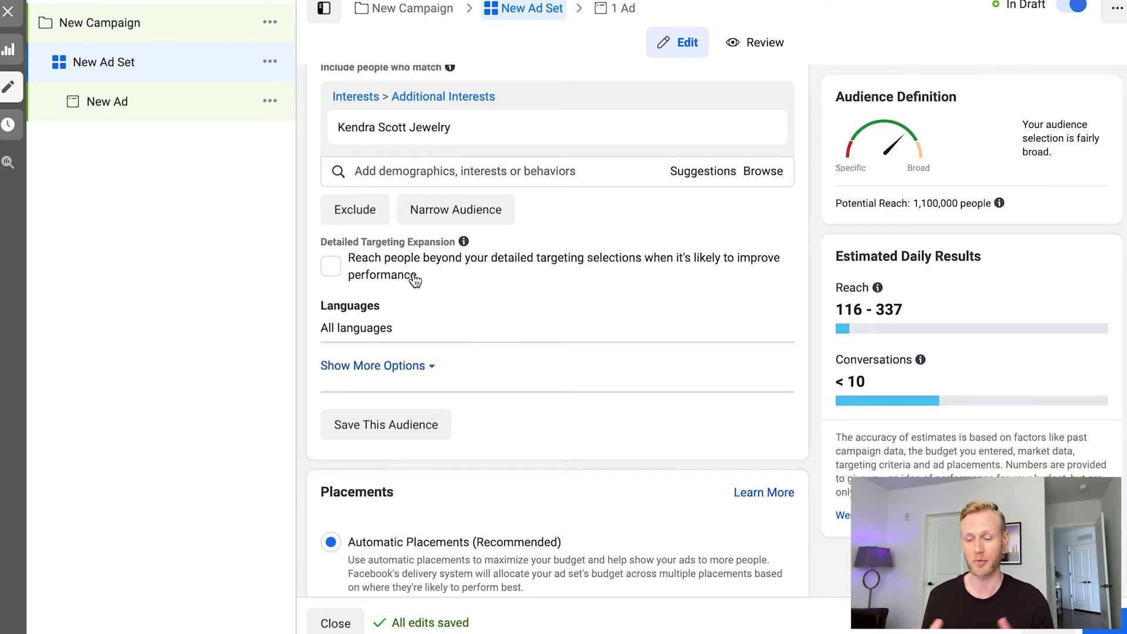
scroll(558, 226, down, 6)
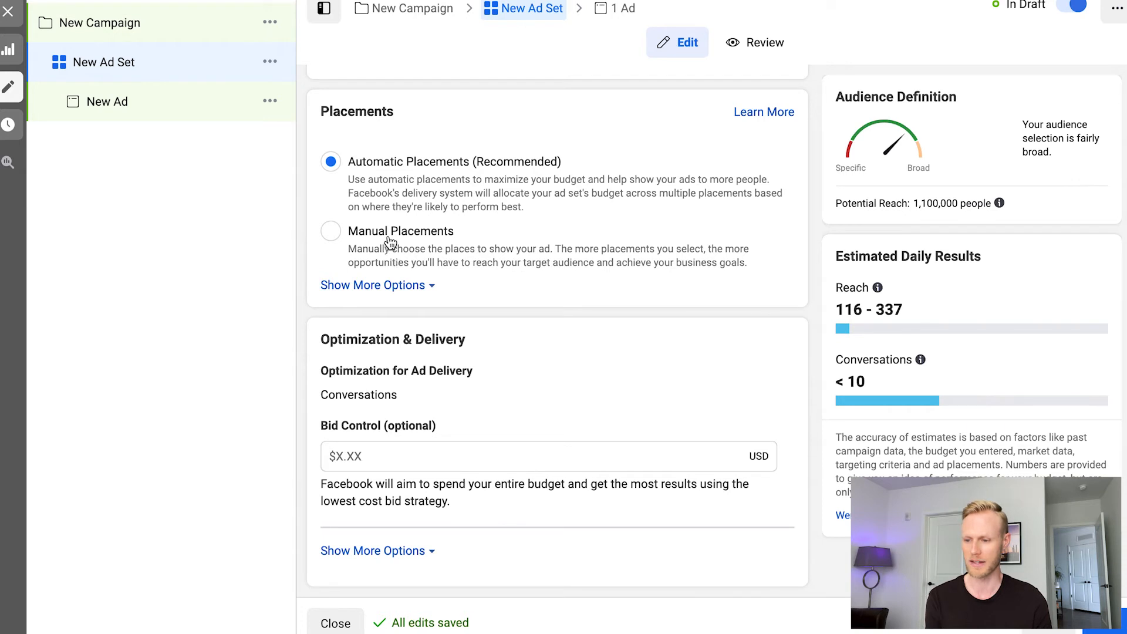
click(510, 226)
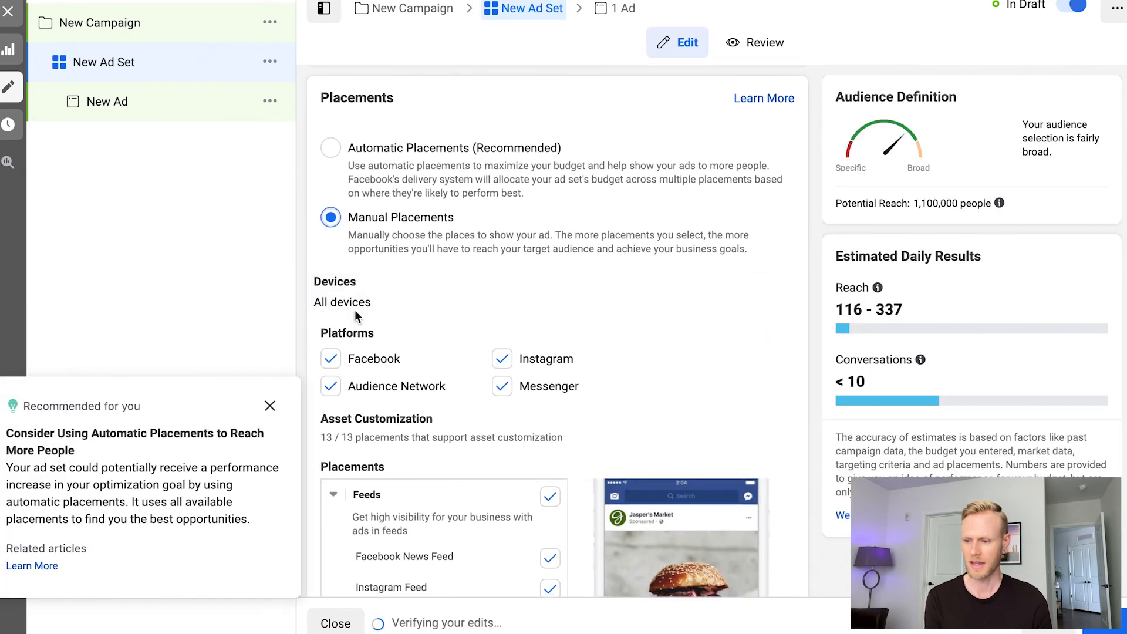
click(764, 287)
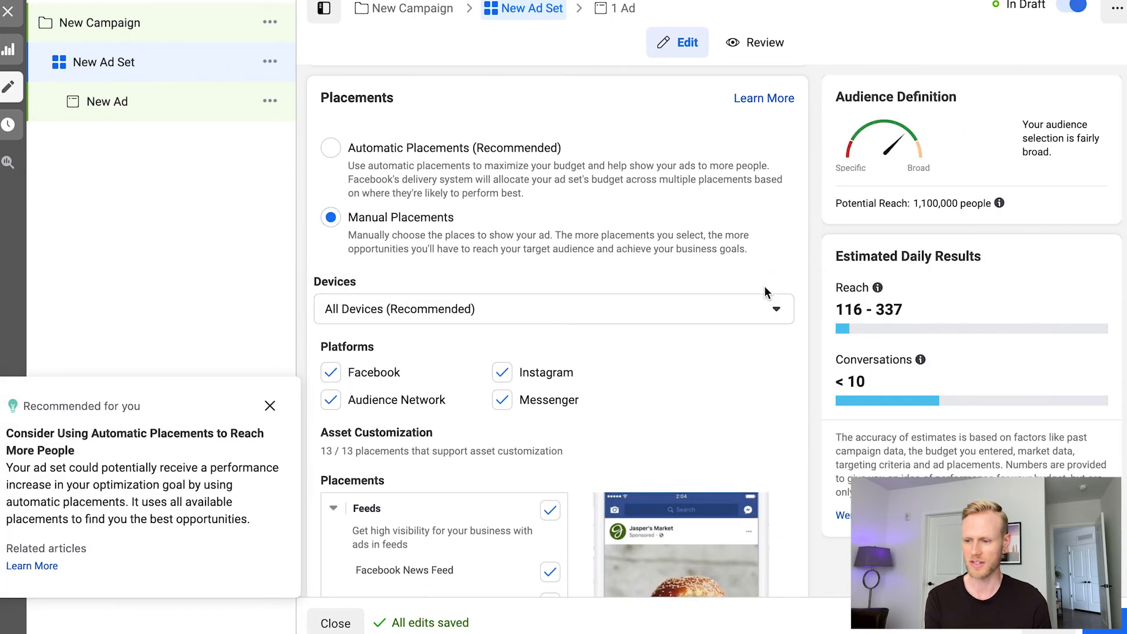
click(530, 311)
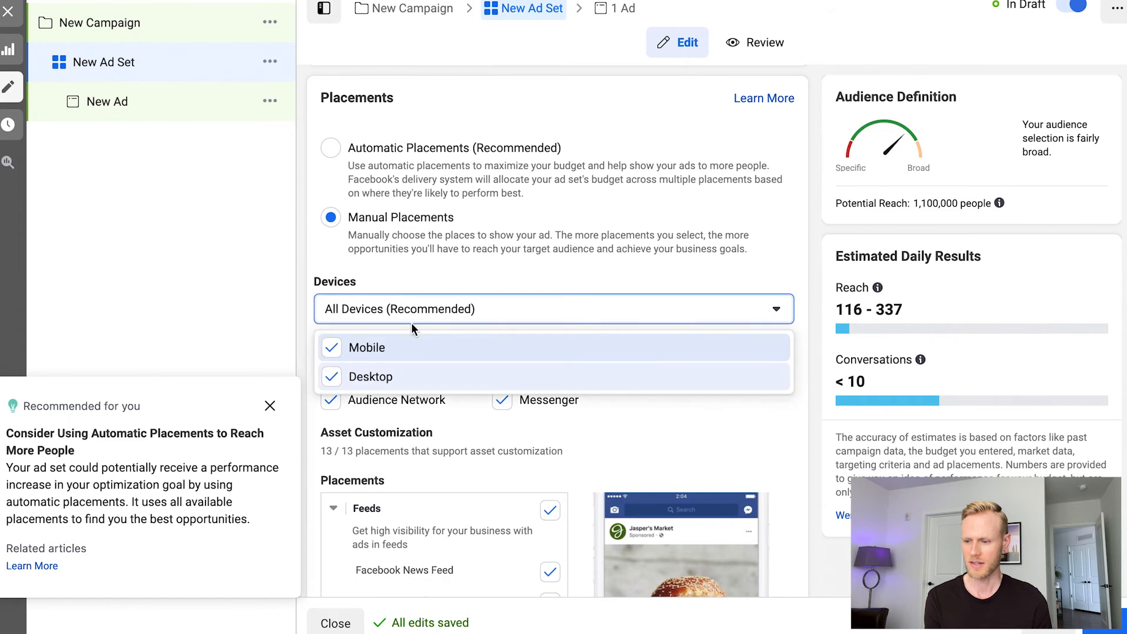
click(331, 376)
click(776, 309)
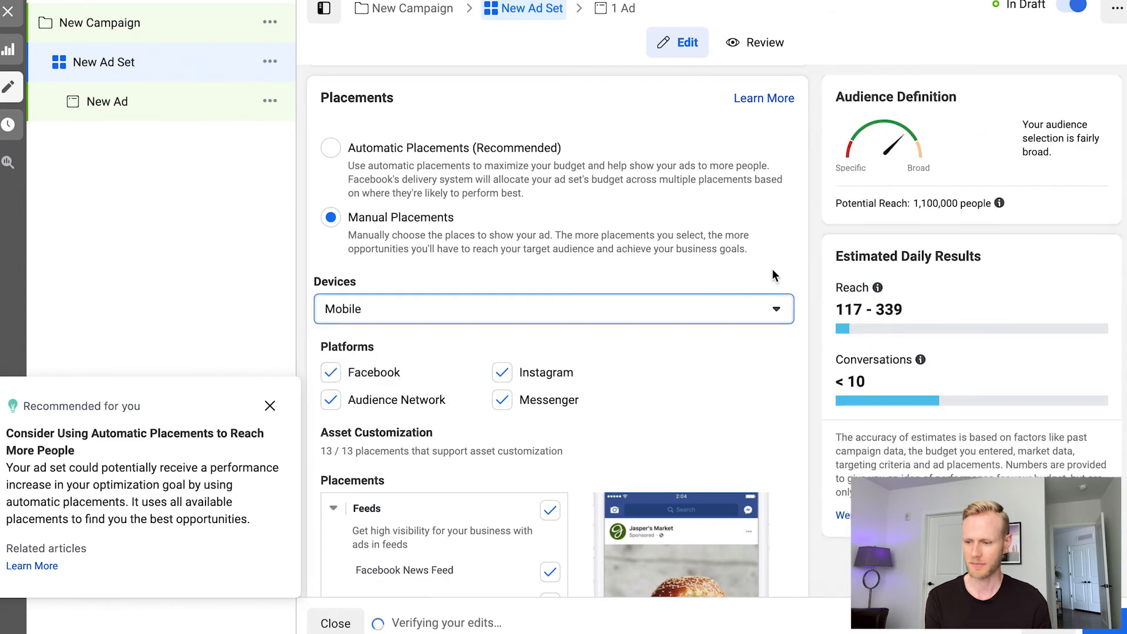
Exclude the Audience Network and Messenger platforms from the placements and dismiss the automatic placements recommendation
scroll(779, 256, down, 3)
click(330, 226)
click(503, 228)
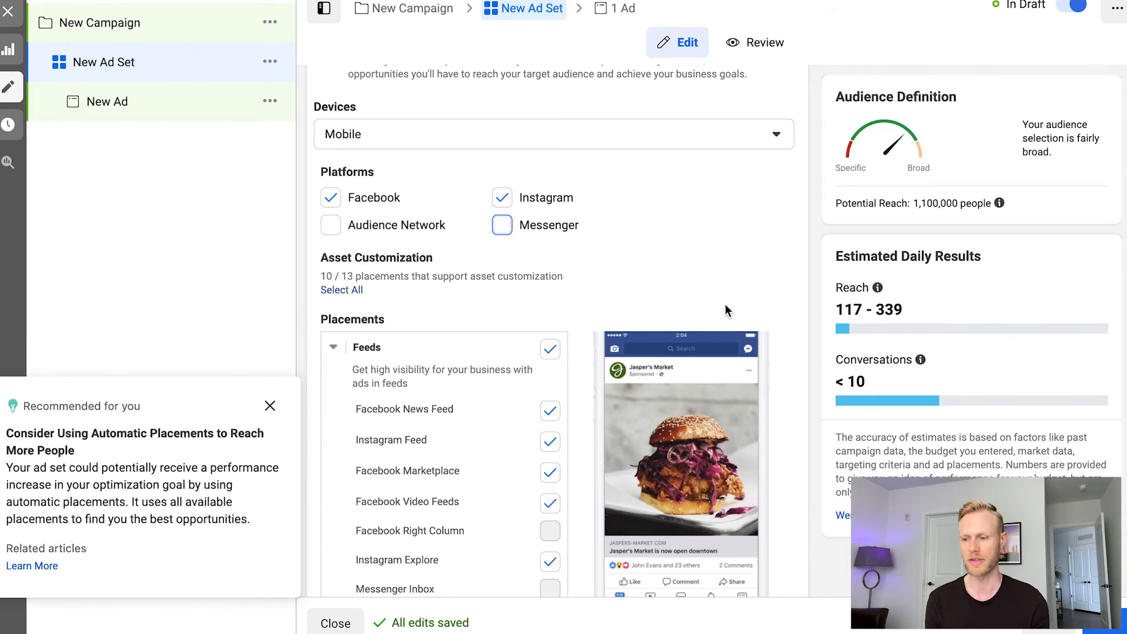
click(270, 407)
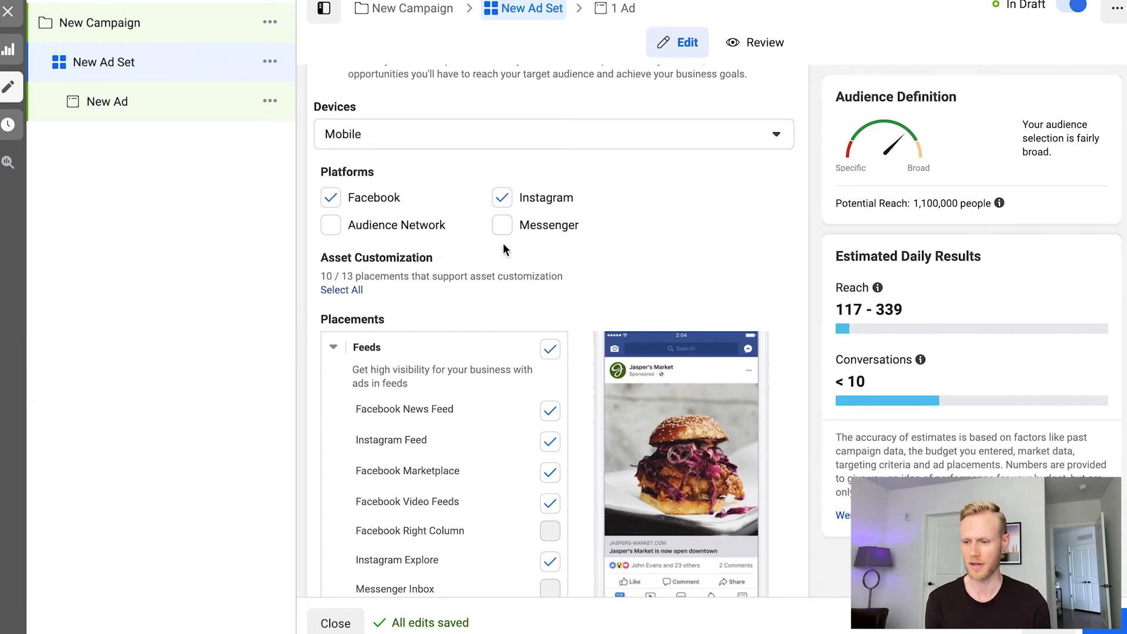
Remove Facebook Video Feeds, Facebook Marketplace and Instagram Explore from the Feeds placements
scroll(669, 232, down, 1)
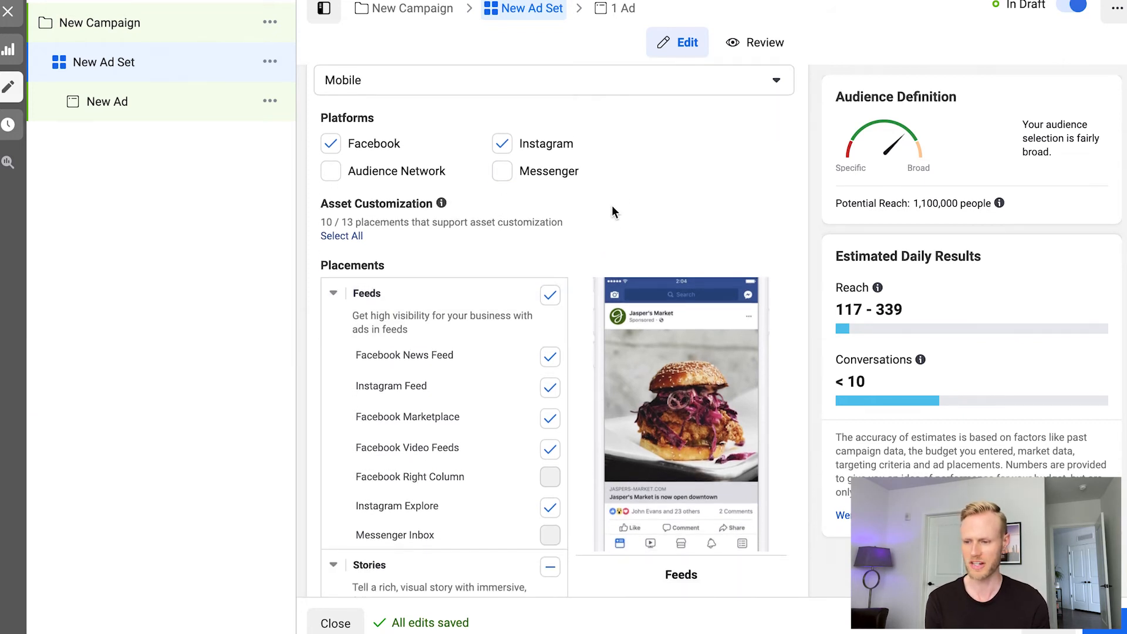
scroll(610, 220, down, 2)
scroll(587, 185, down, 1)
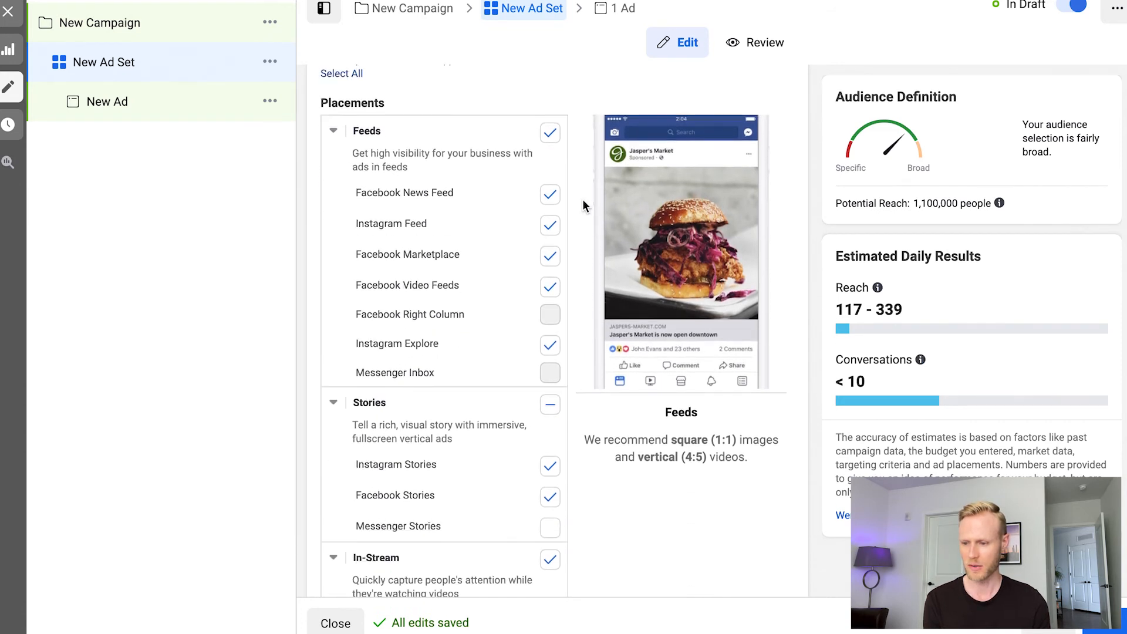
click(550, 287)
click(550, 256)
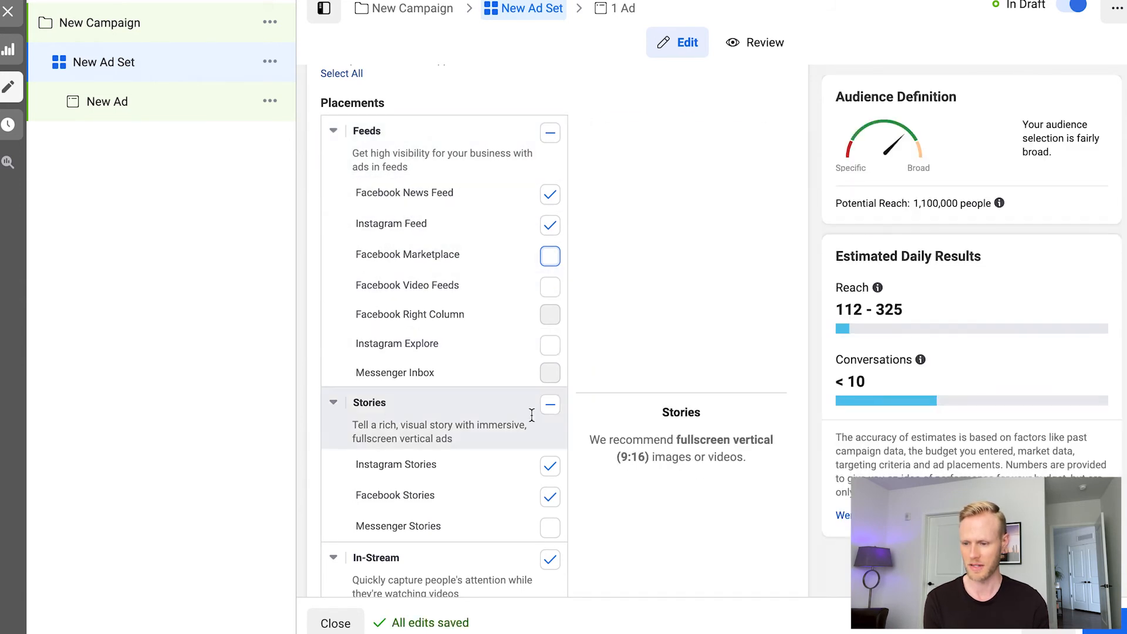
Turn off the remaining non-feed placement groups, including Stories, In-Stream and Search
click(550, 404)
scroll(599, 472, down, 2)
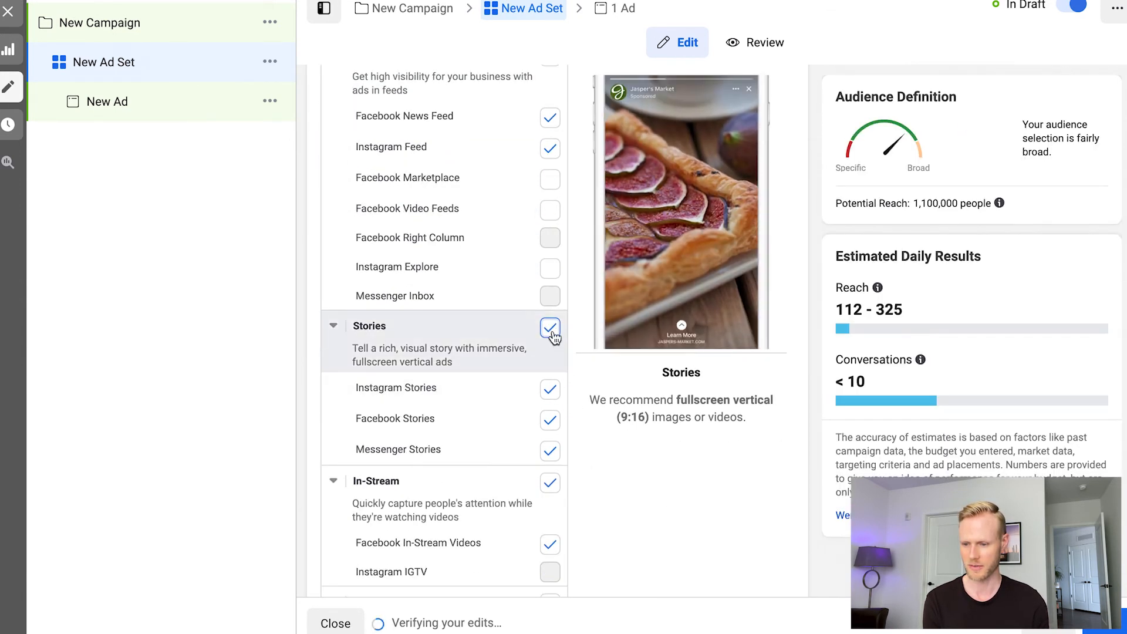
click(550, 327)
scroll(601, 461, down, 2)
click(550, 359)
scroll(587, 435, down, 2)
click(550, 342)
scroll(568, 449, down, 2)
click(550, 449)
scroll(590, 472, down, 3)
scroll(547, 258, up, 6)
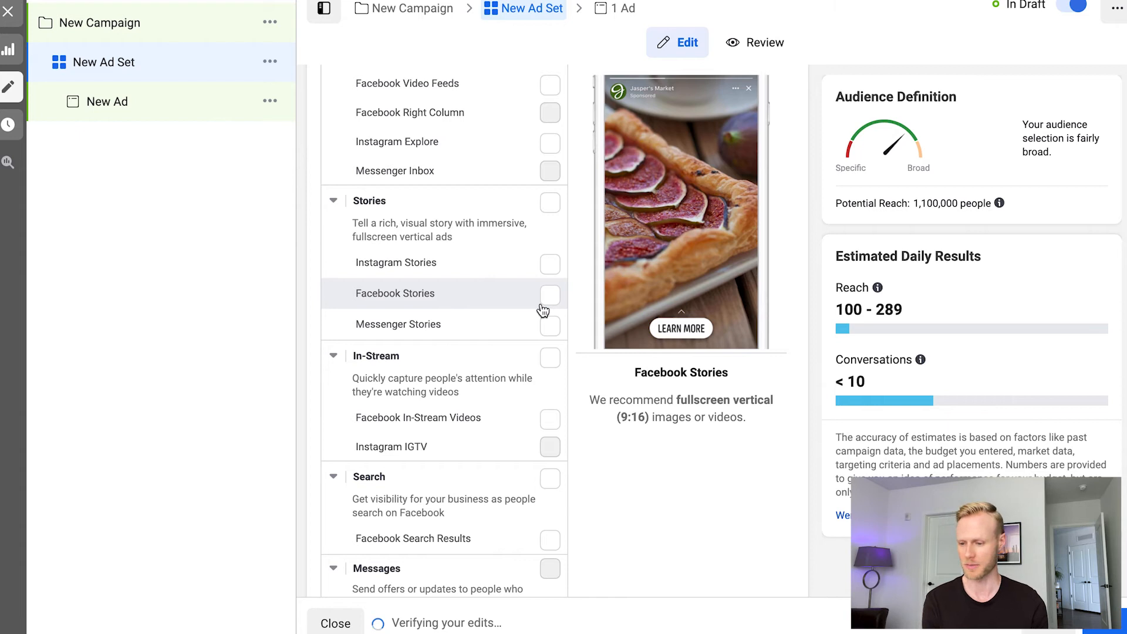
Move on to the new ad's creative section and open the options for adding media
scroll(542, 306, down, 2)
scroll(541, 303, down, 7)
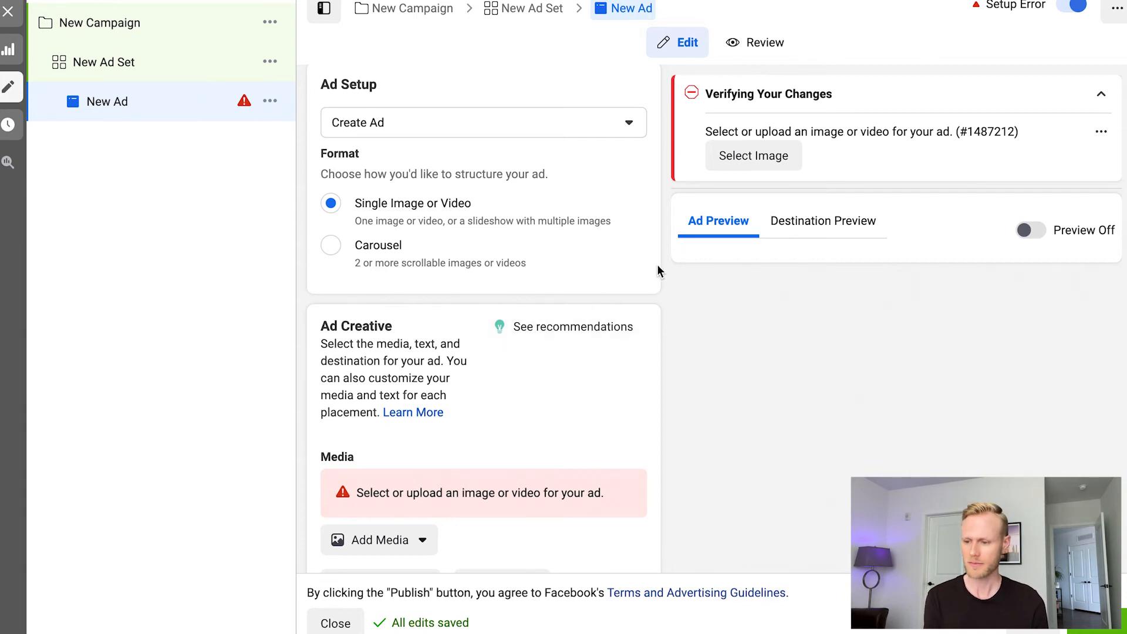
scroll(623, 263, down, 2)
scroll(624, 265, down, 1)
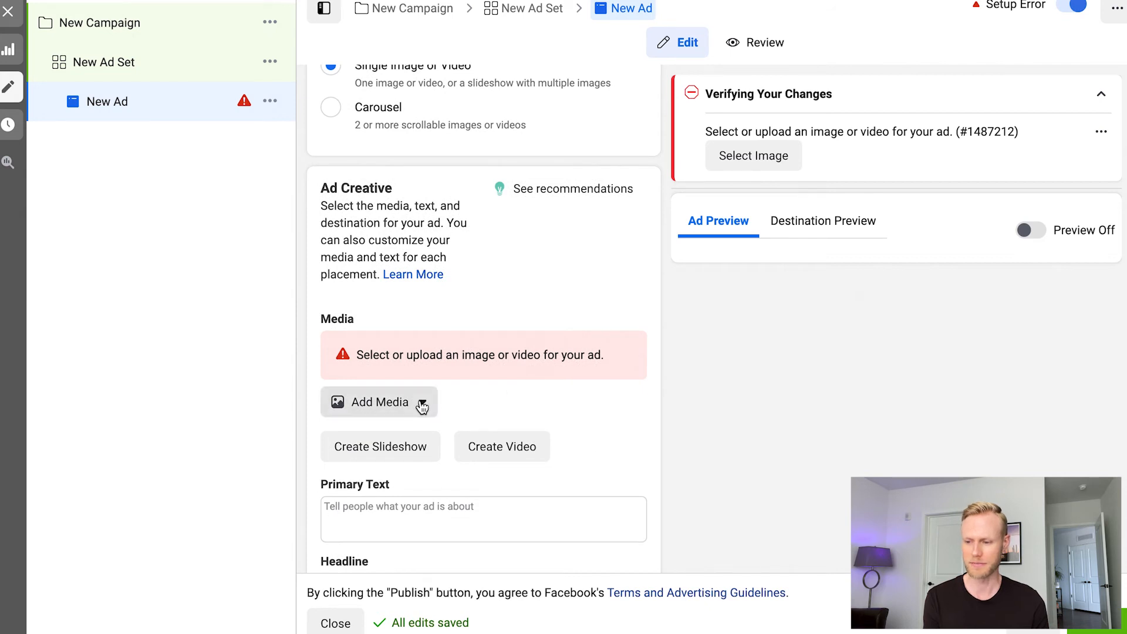
click(422, 406)
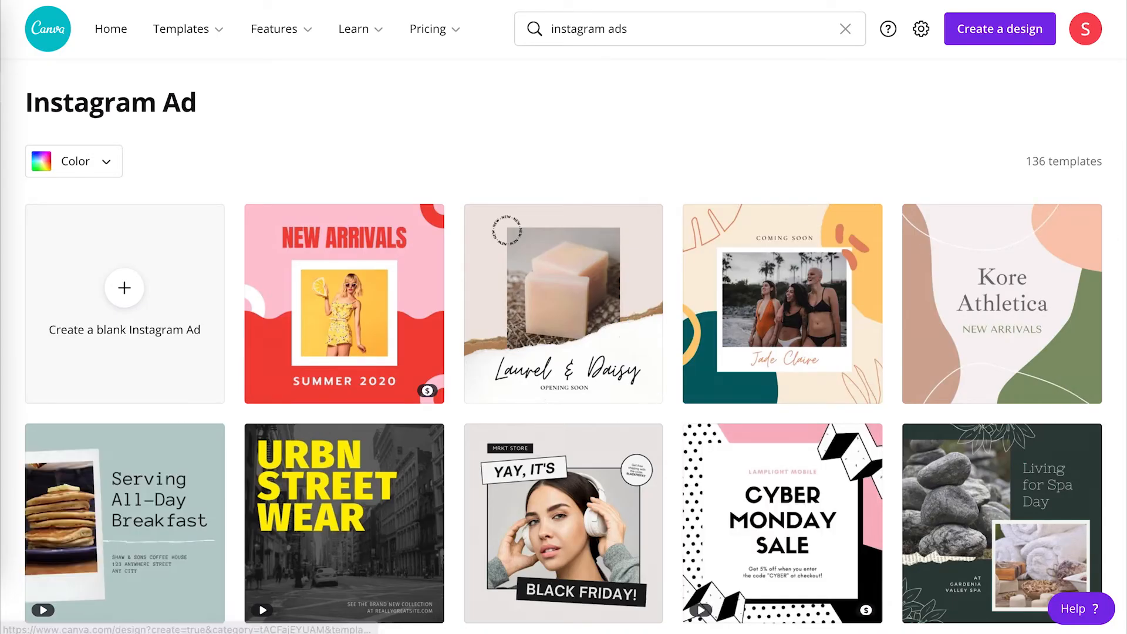
Switch to Canva and look through the Instagram Ad templates for ad image ideas
scroll(563, 346, down, 3)
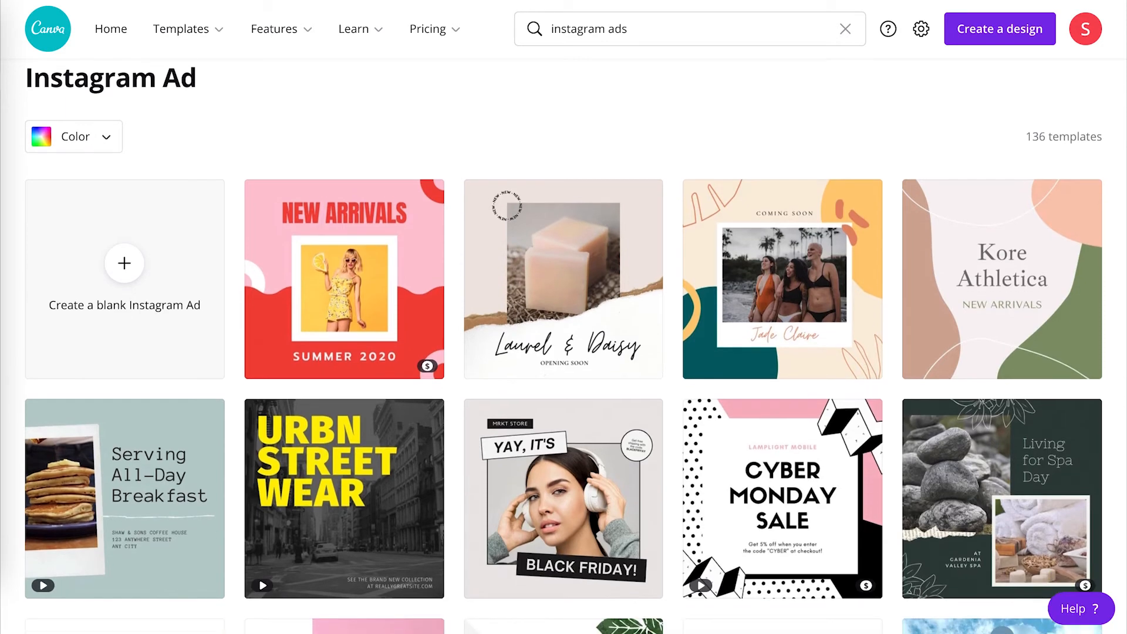
scroll(564, 346, down, 4)
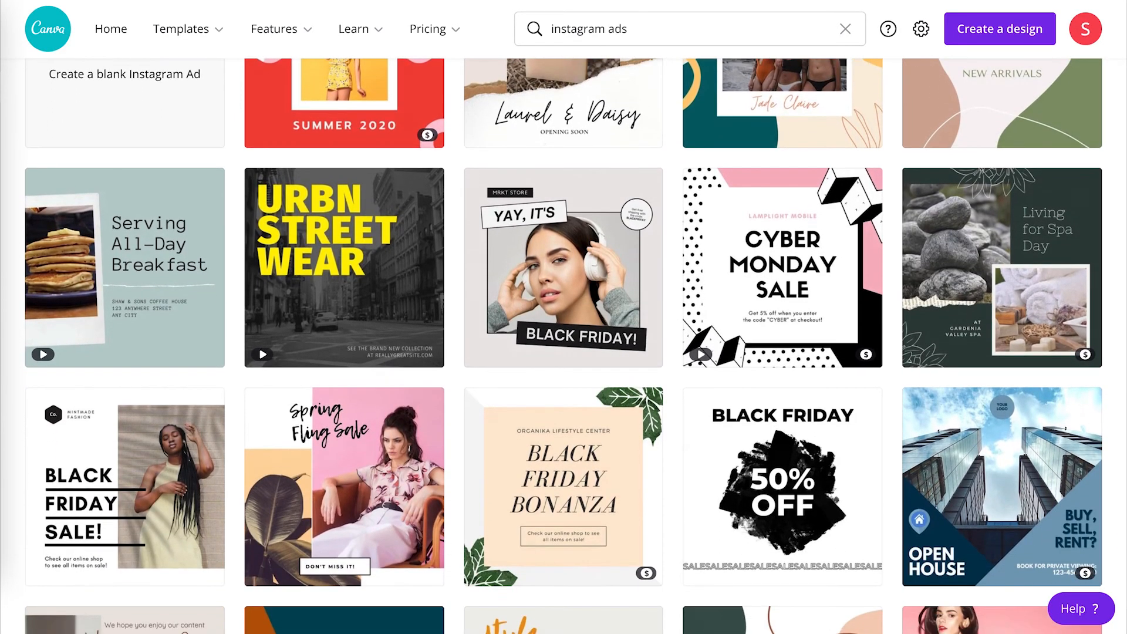
scroll(564, 347, down, 3)
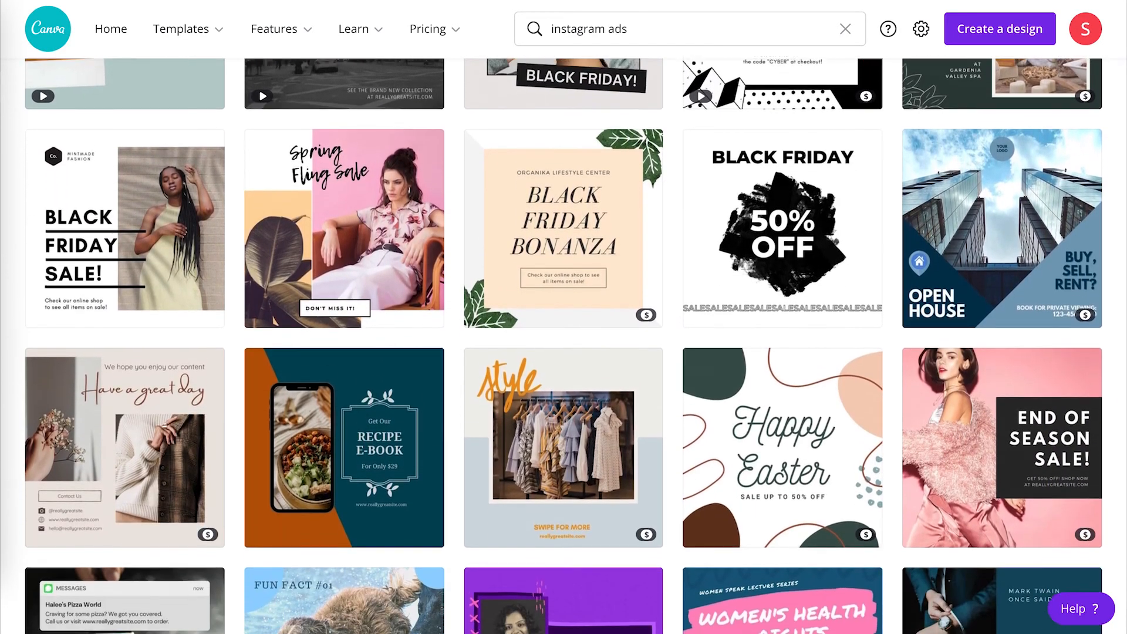
scroll(563, 346, down, 4)
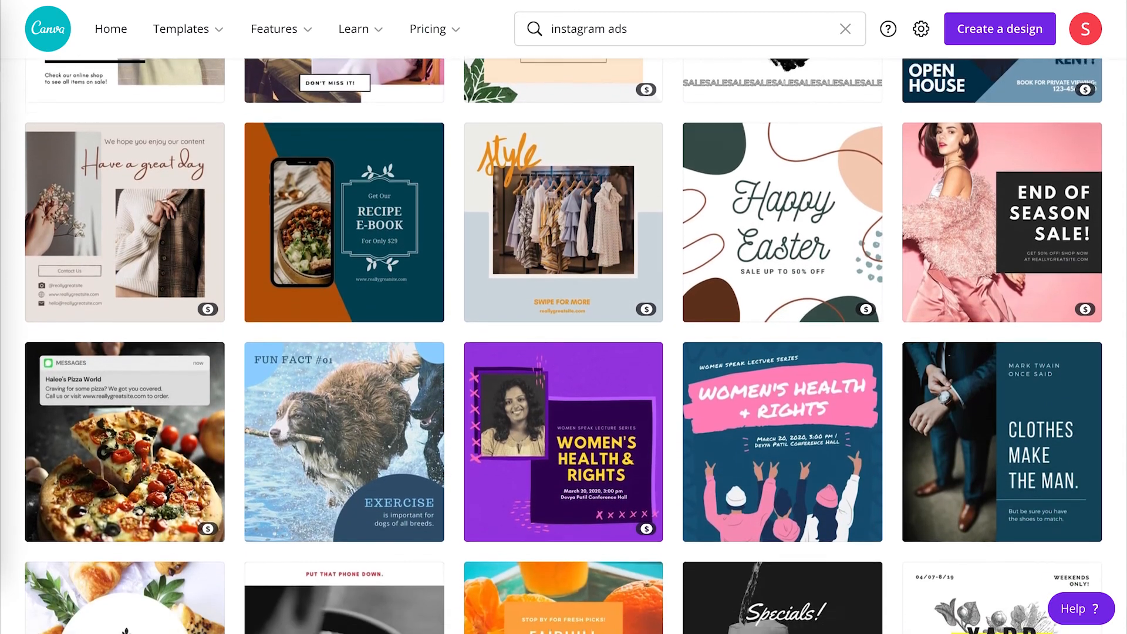
scroll(563, 347, down, 4)
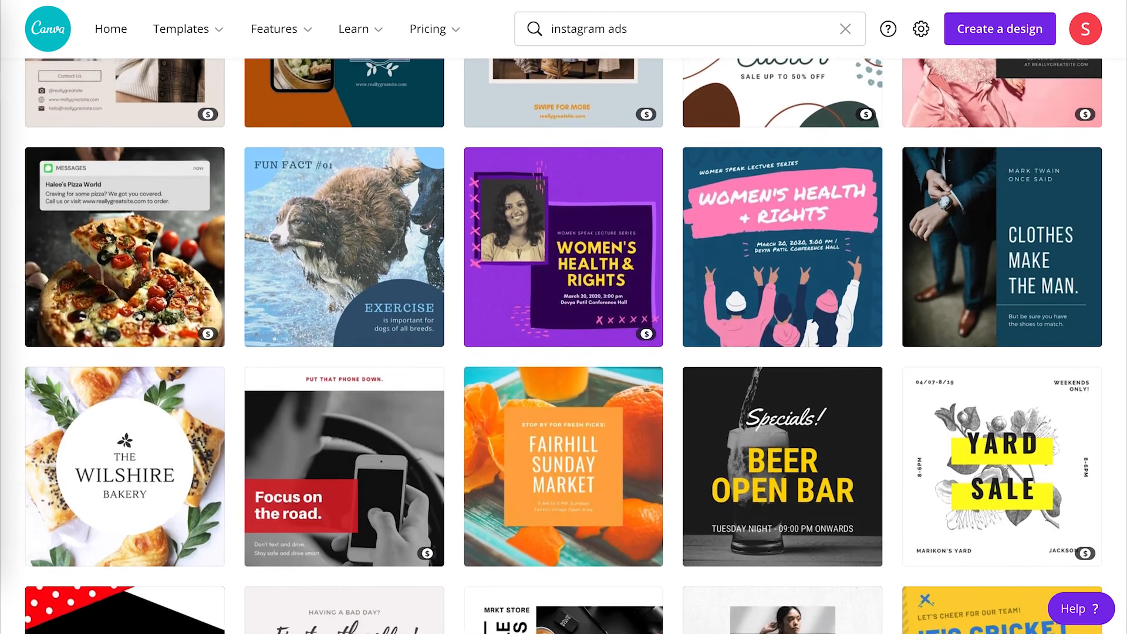
scroll(446, 534, down, 2)
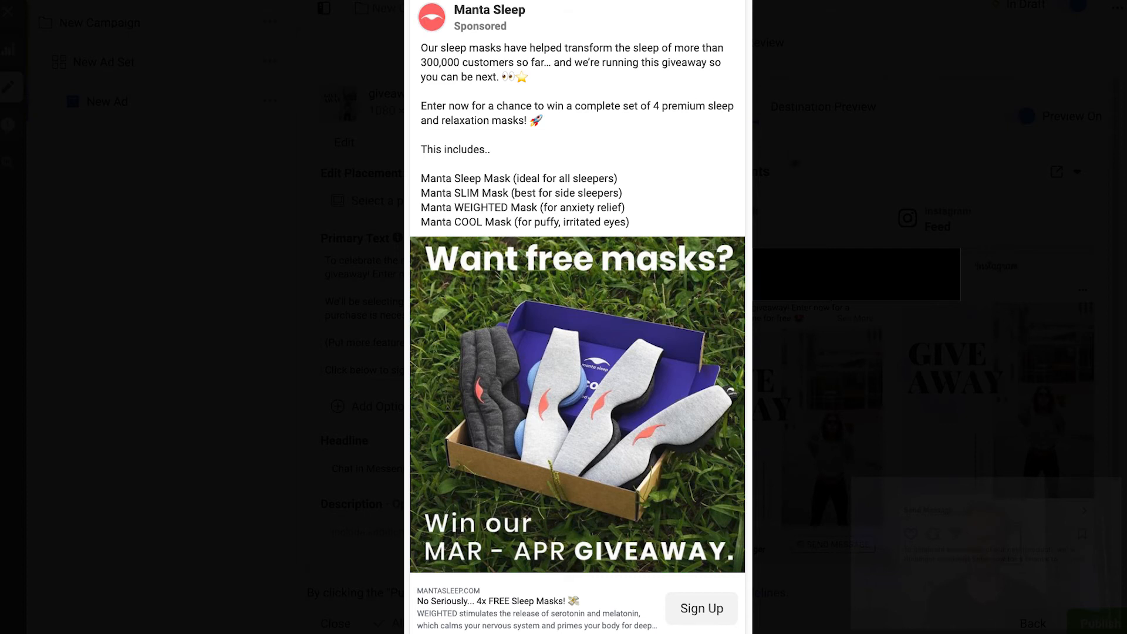
Enter "Enter to Win a Free PRODUCT" as the ad's headline
click(433, 468)
text(En)
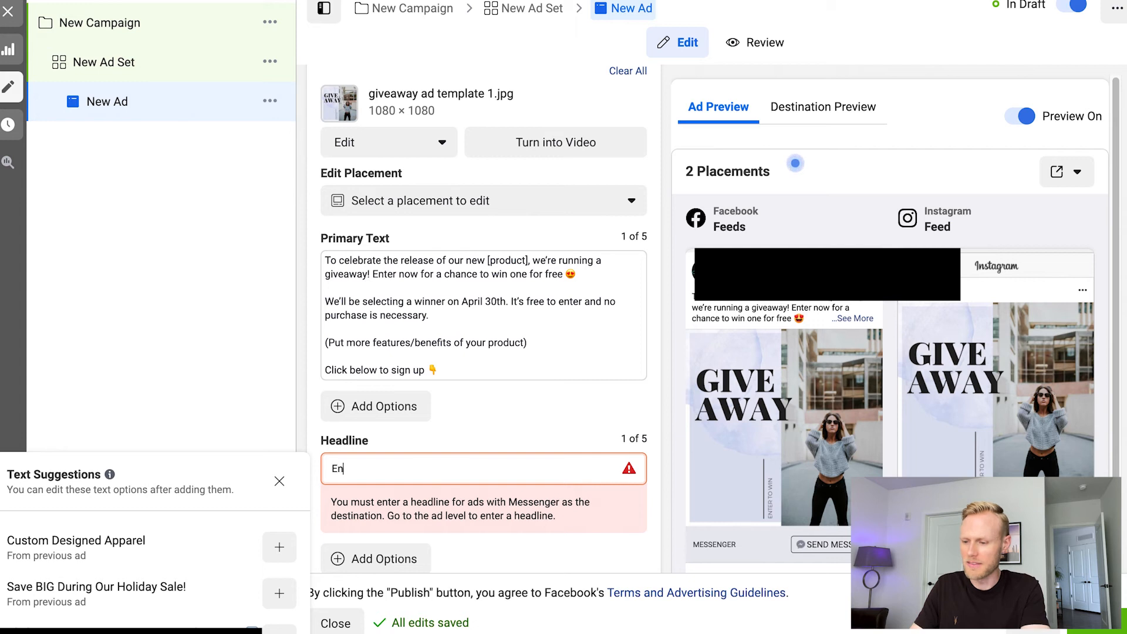
text(ter to Win )
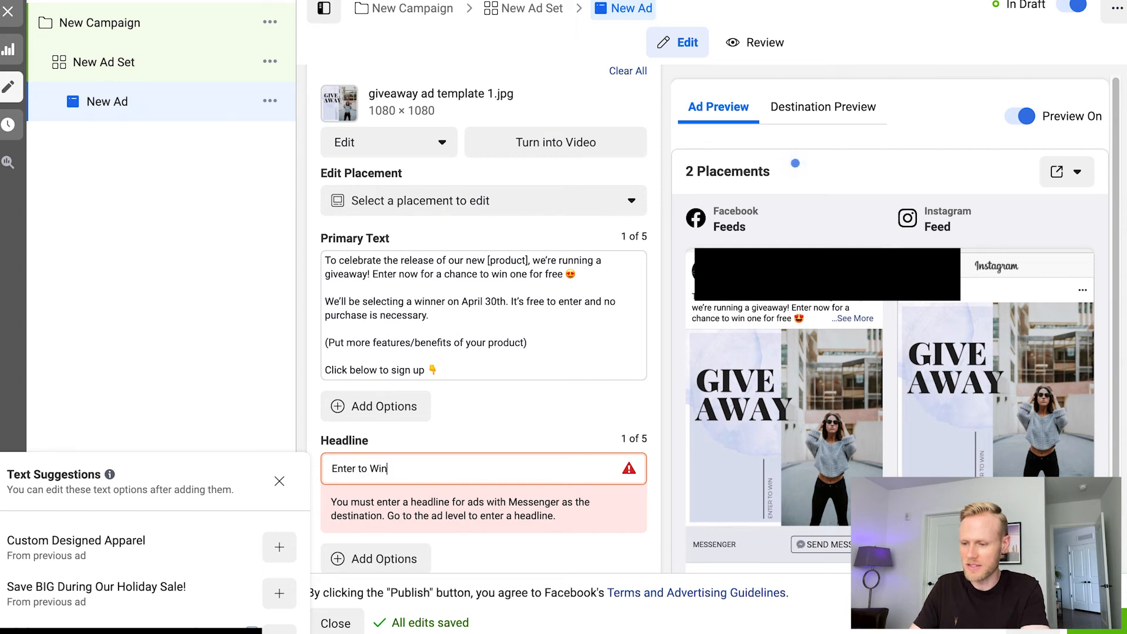
text(a Fr)
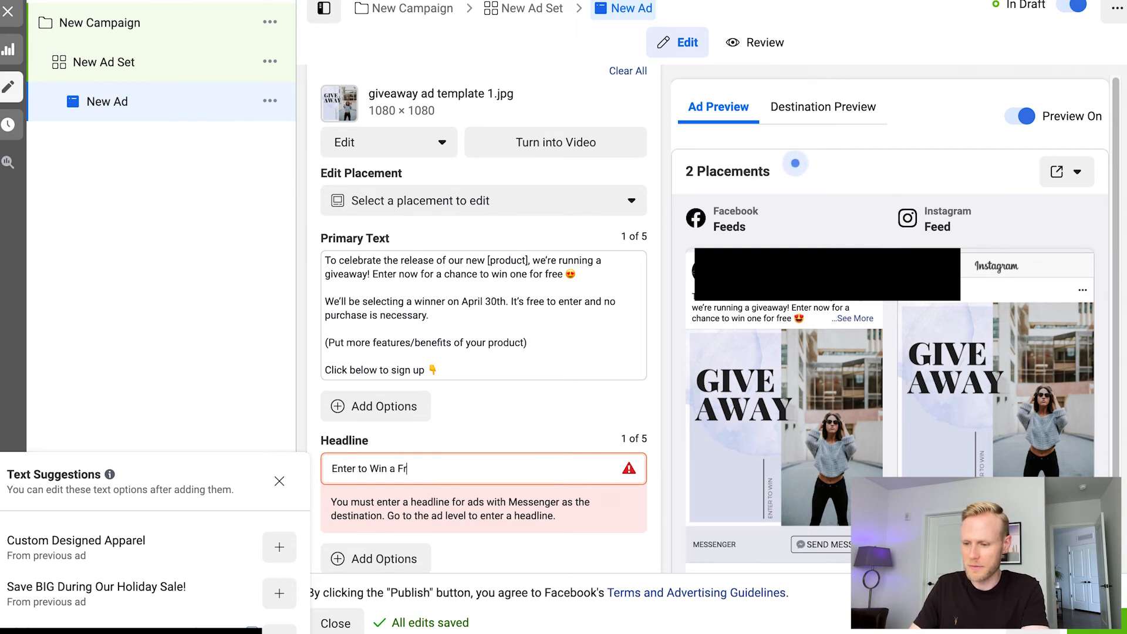
text(ee PRODUCT)
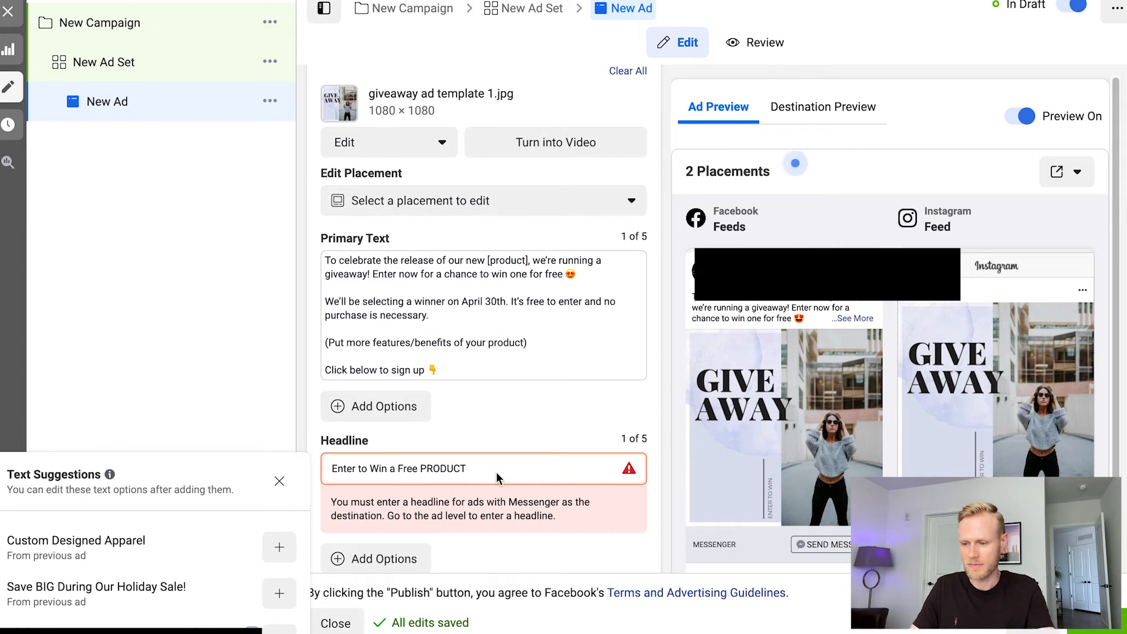
Set the ad's call to action to Sign Up
scroll(496, 477, down, 4)
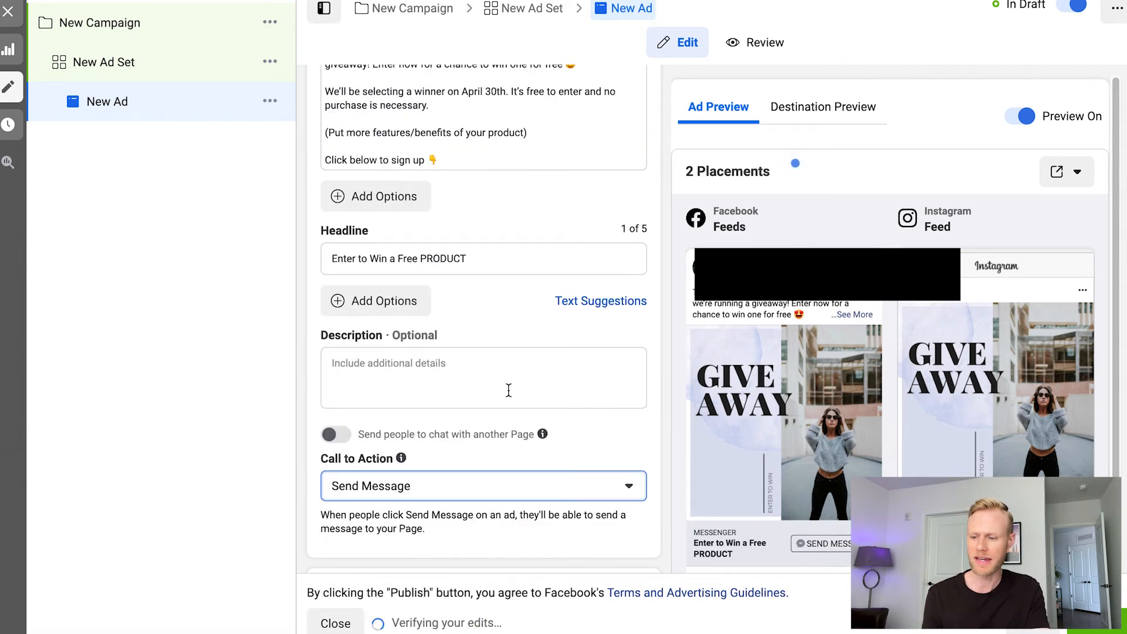
click(400, 486)
scroll(417, 368, down, 2)
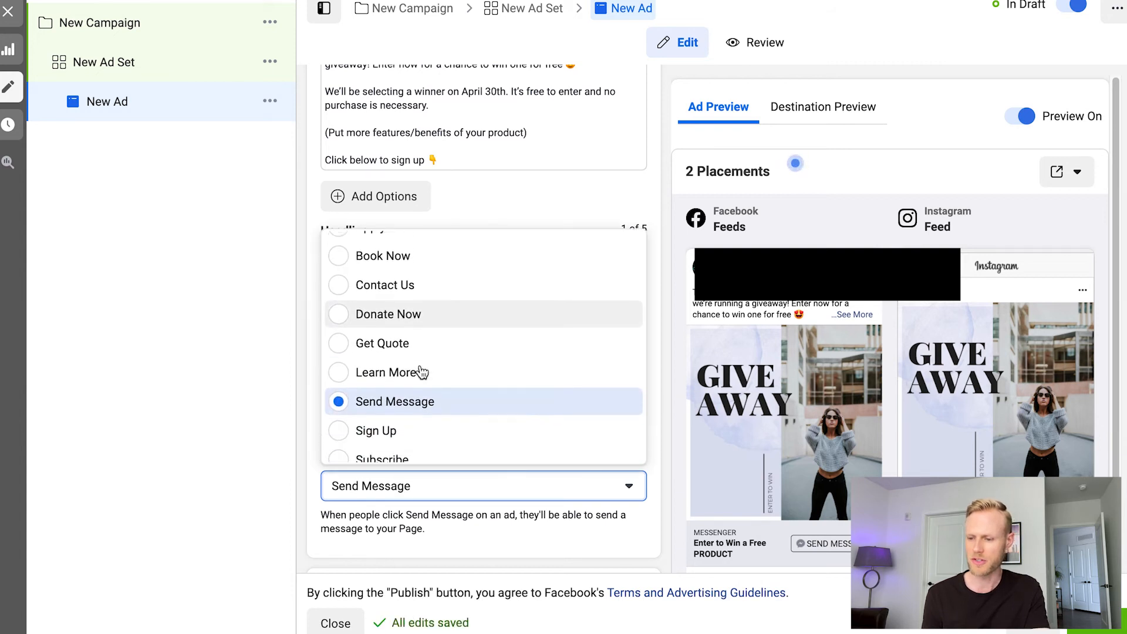
click(382, 421)
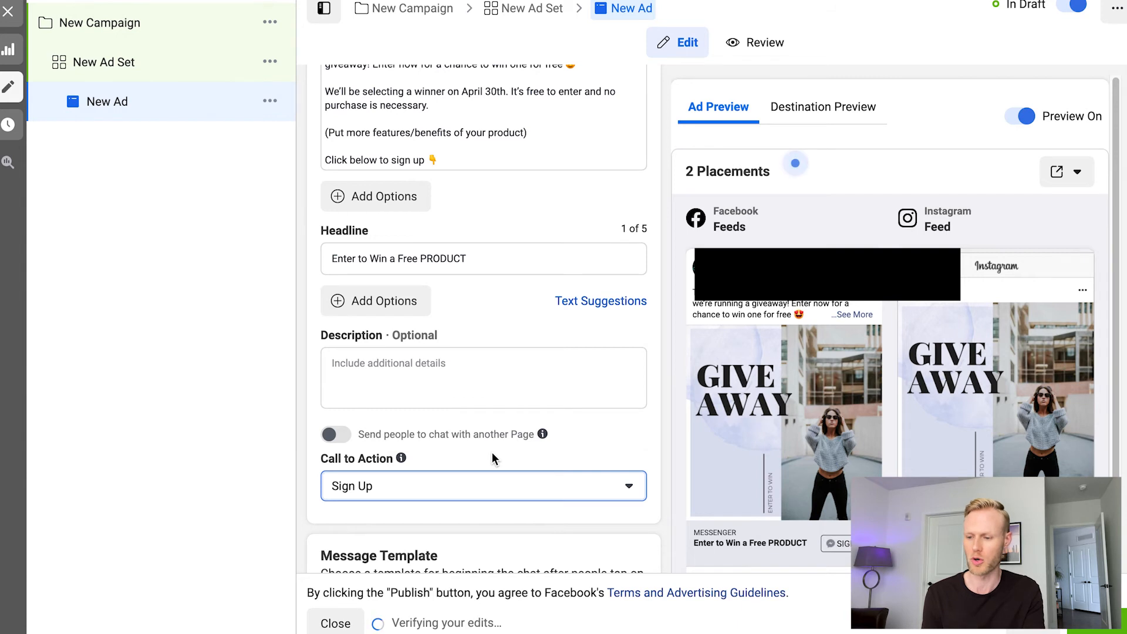
Choose Advanced Setup for the ad's message template and open its JSON code editor
scroll(491, 453, down, 1)
scroll(492, 458, down, 6)
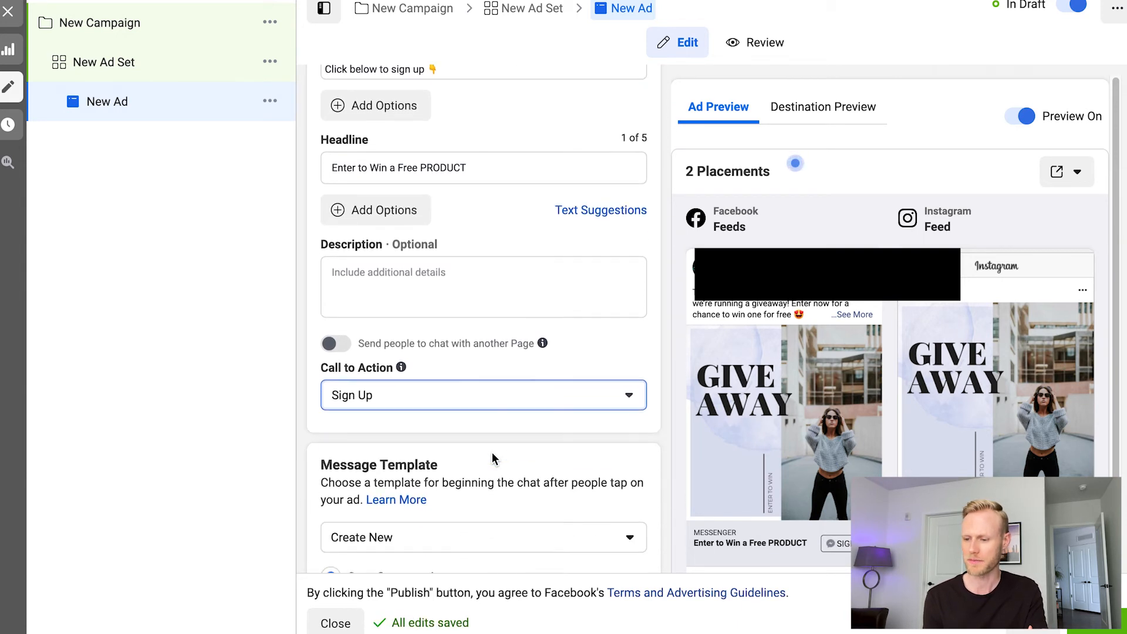
scroll(493, 460, down, 1)
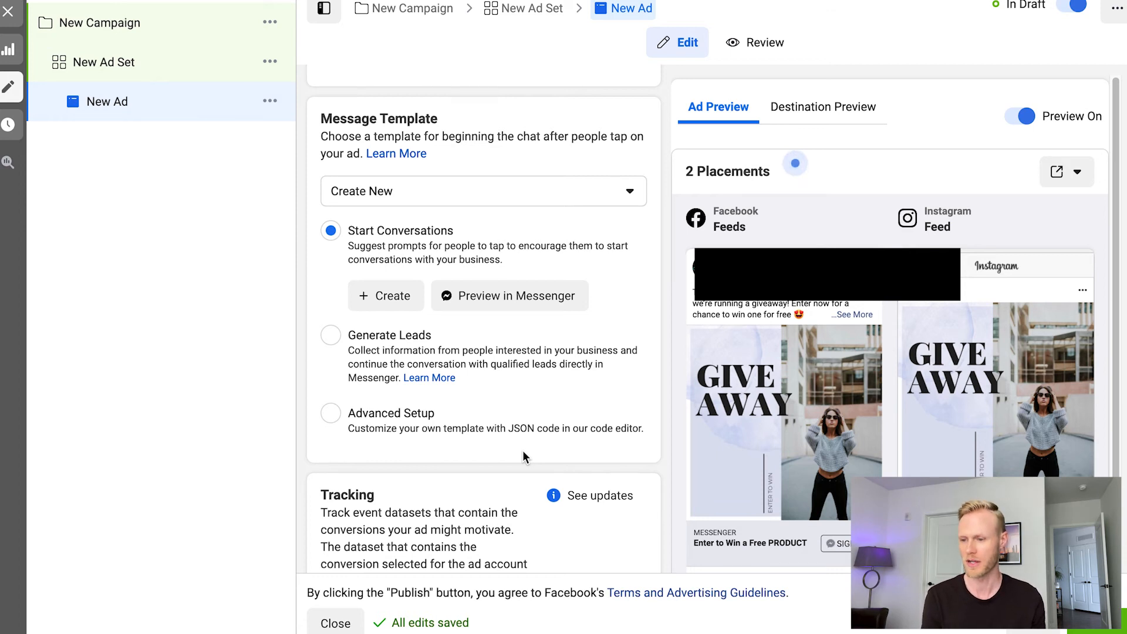
click(327, 416)
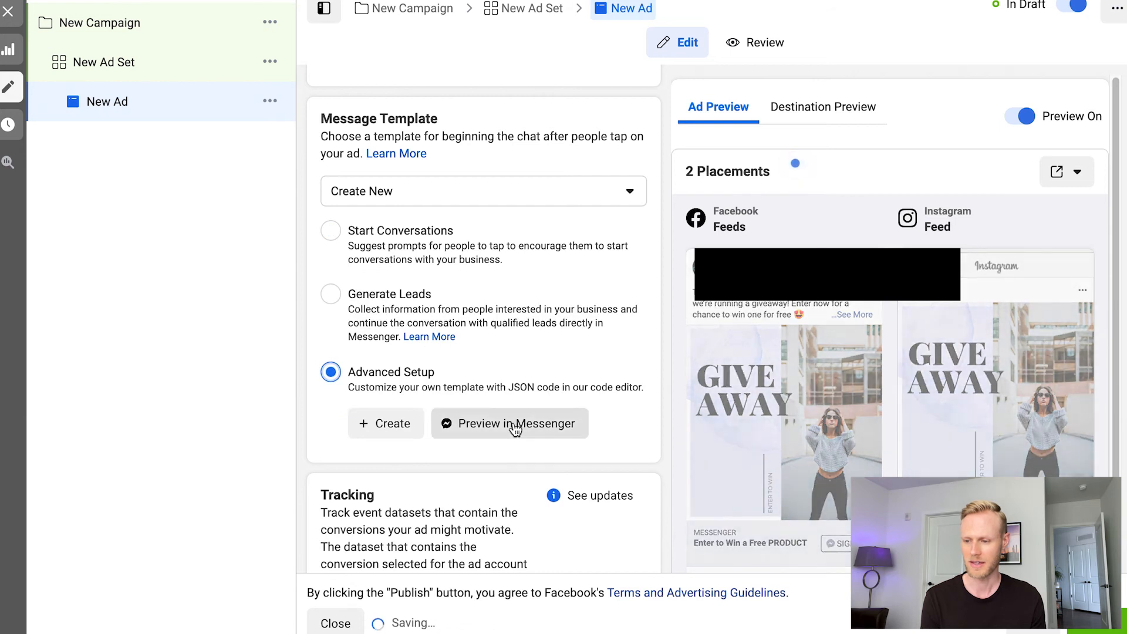
click(378, 433)
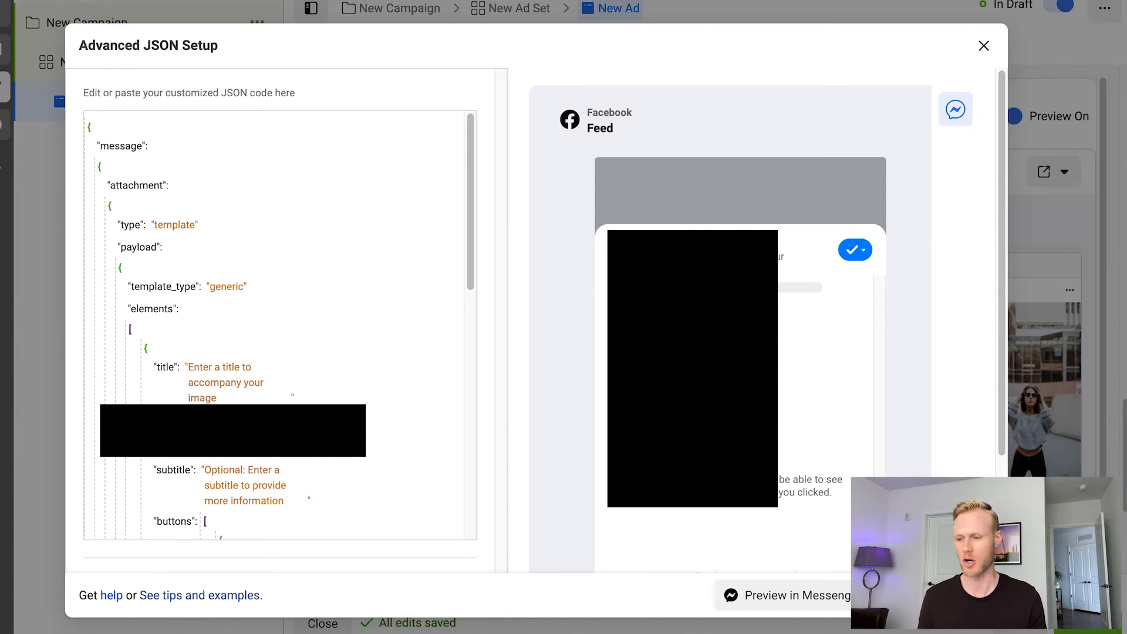
Replace the default template code with the copied ManyChat giveaway JSON and save the message template
key(ctrl+a)
key(BackSpace)
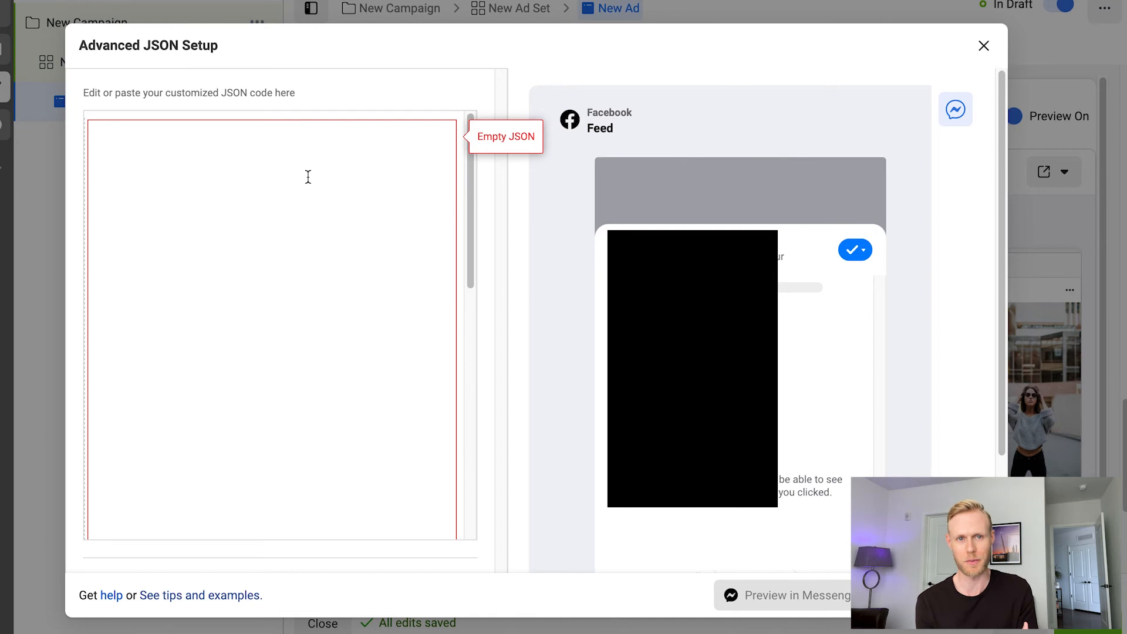
scroll(270, 224, down, 5)
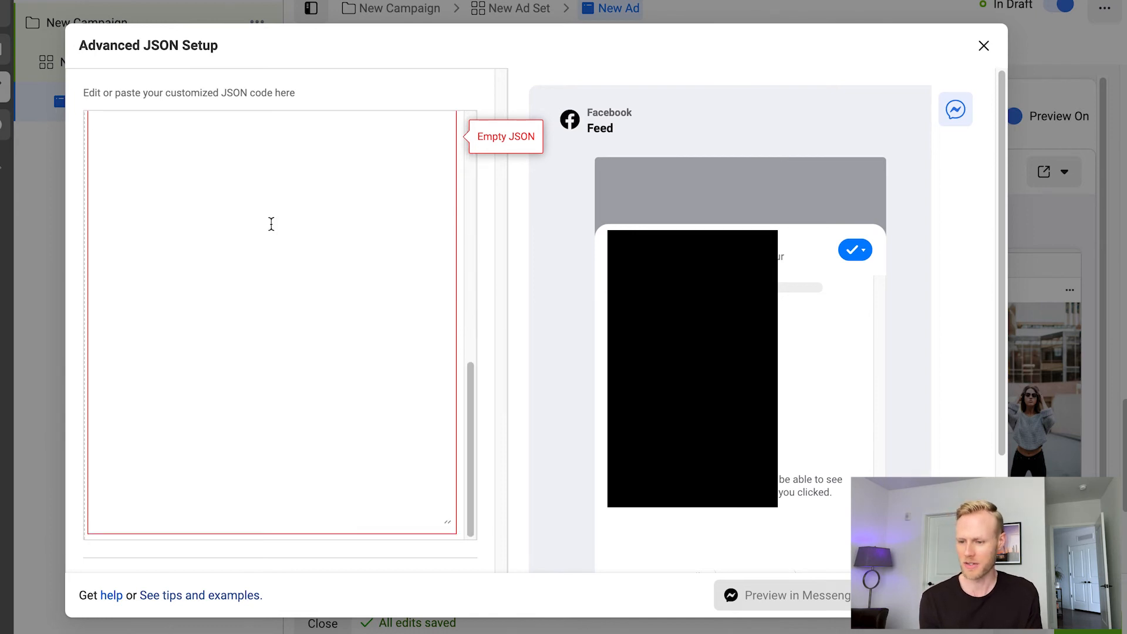
scroll(270, 247, up, 5)
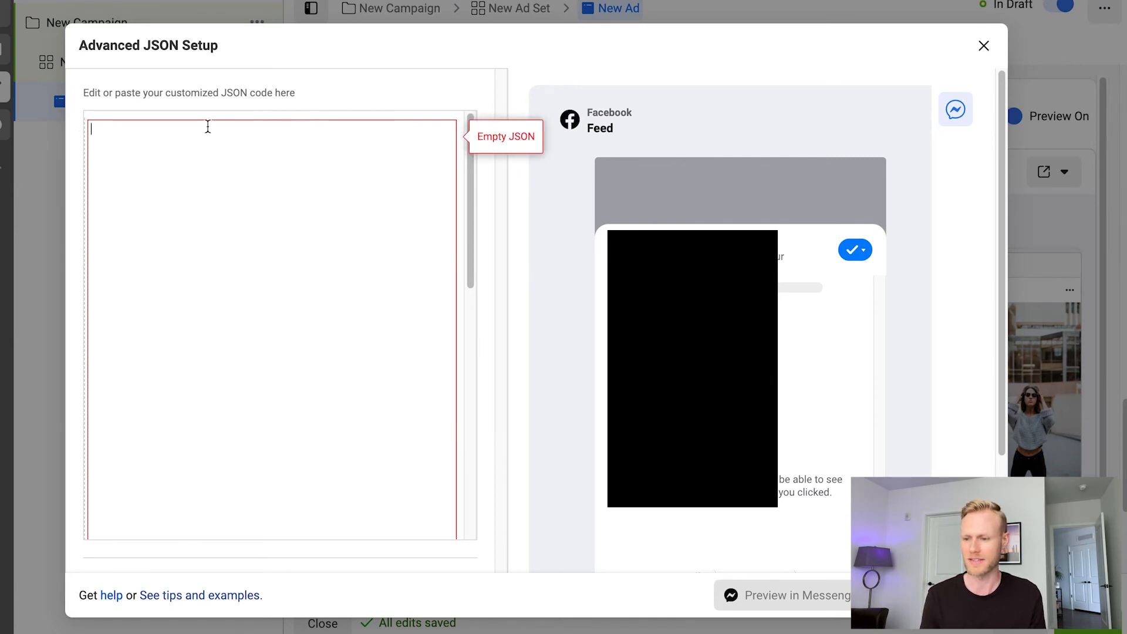
key(ctrl+v)
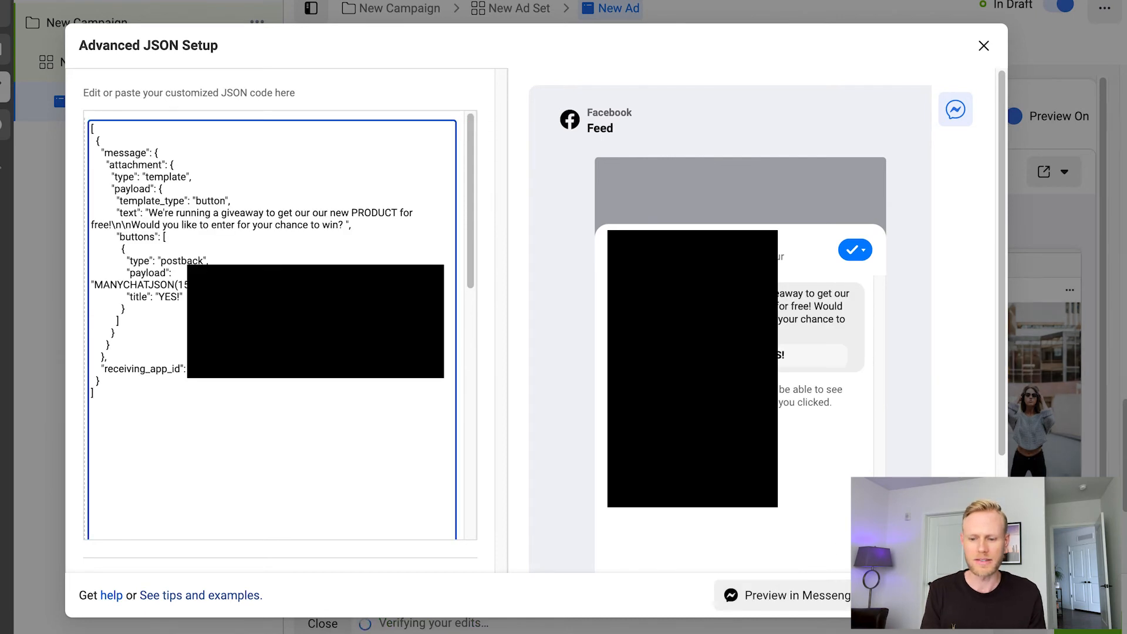
click(963, 596)
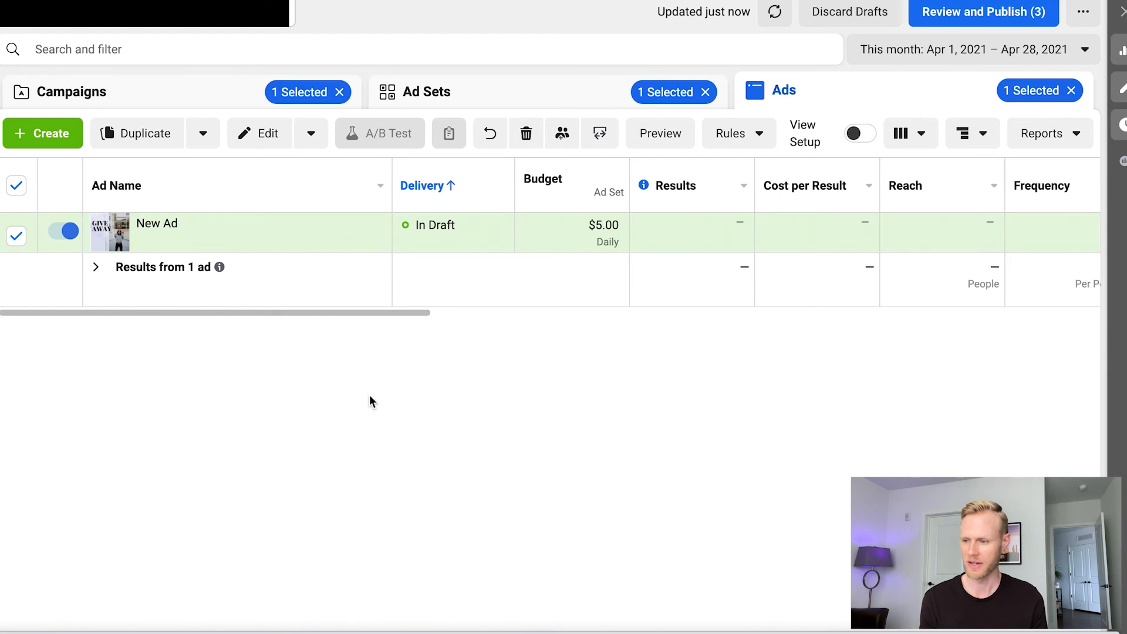
Look over the draft ad and its ad set in the Ads and Ad Sets listings
click(15, 238)
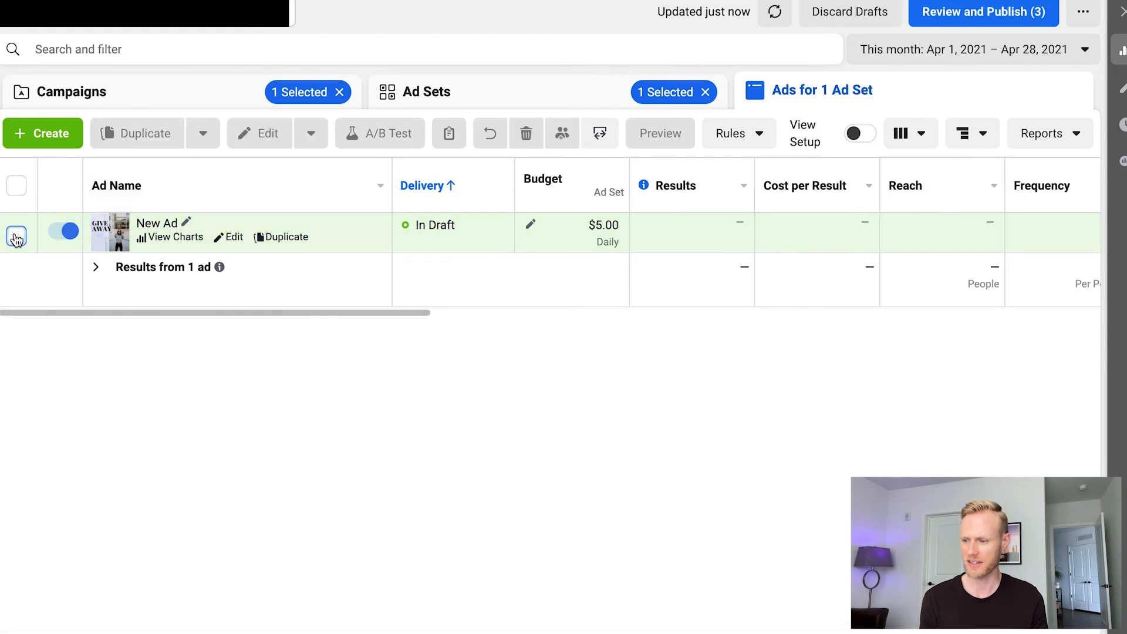
click(15, 237)
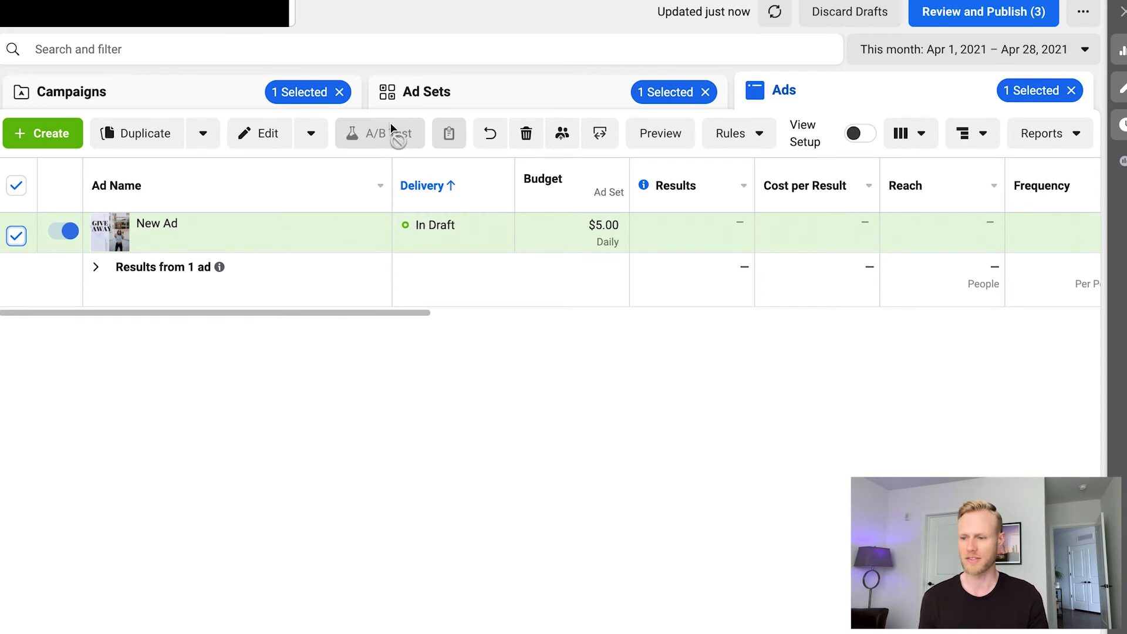
click(471, 98)
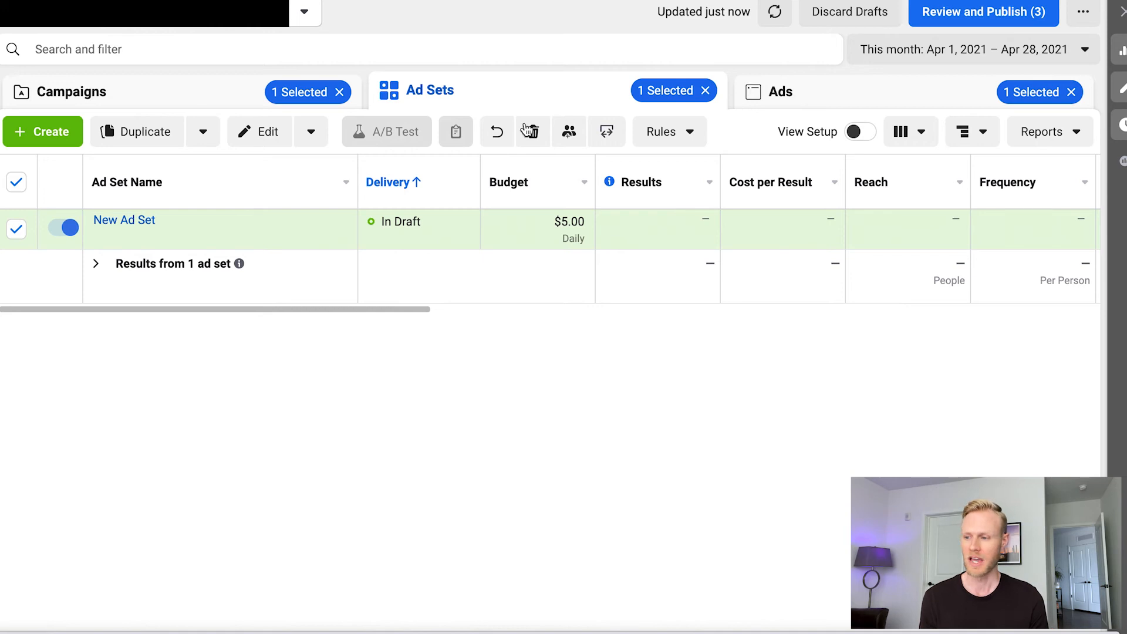
click(14, 235)
click(14, 234)
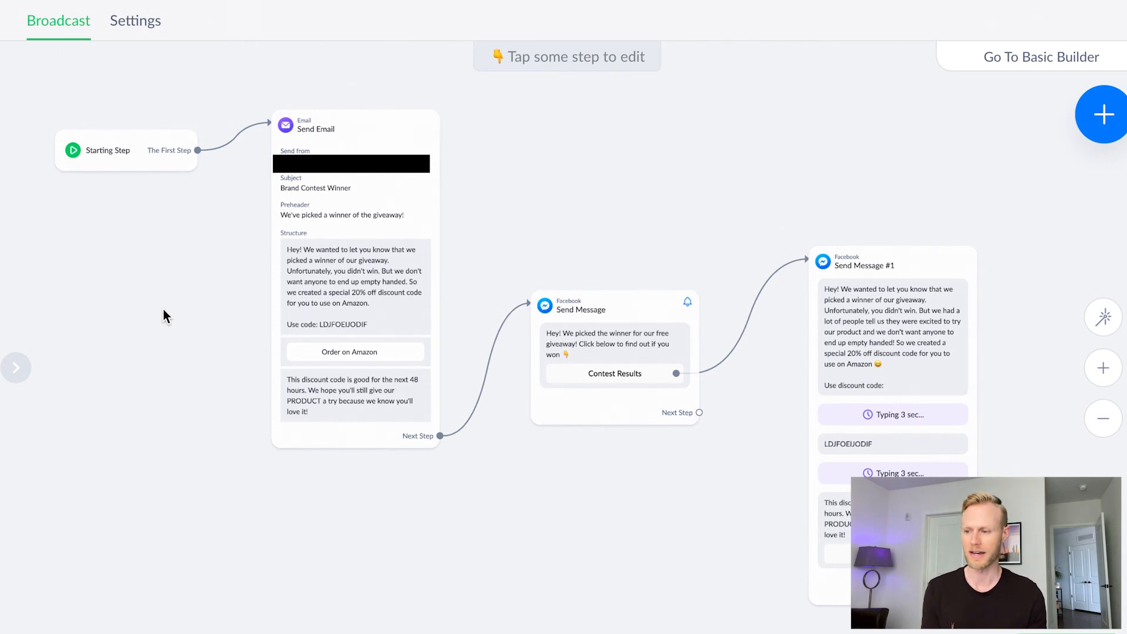
Open the broadcast's Send Email step and its design to review the contest winner email
scroll(163, 312, up, 5)
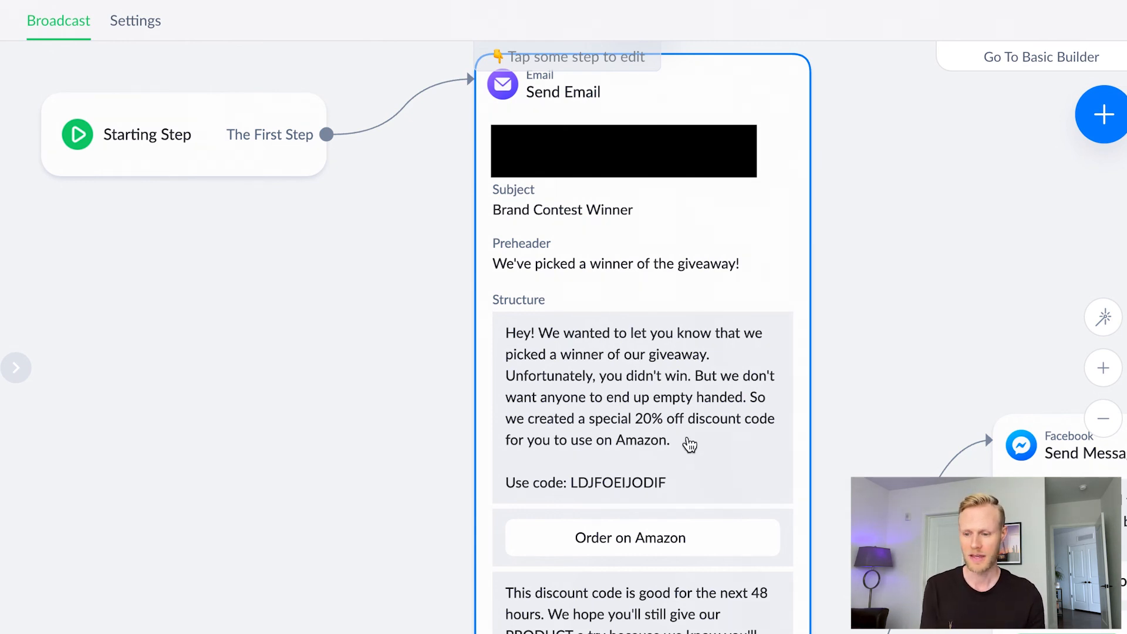
click(691, 404)
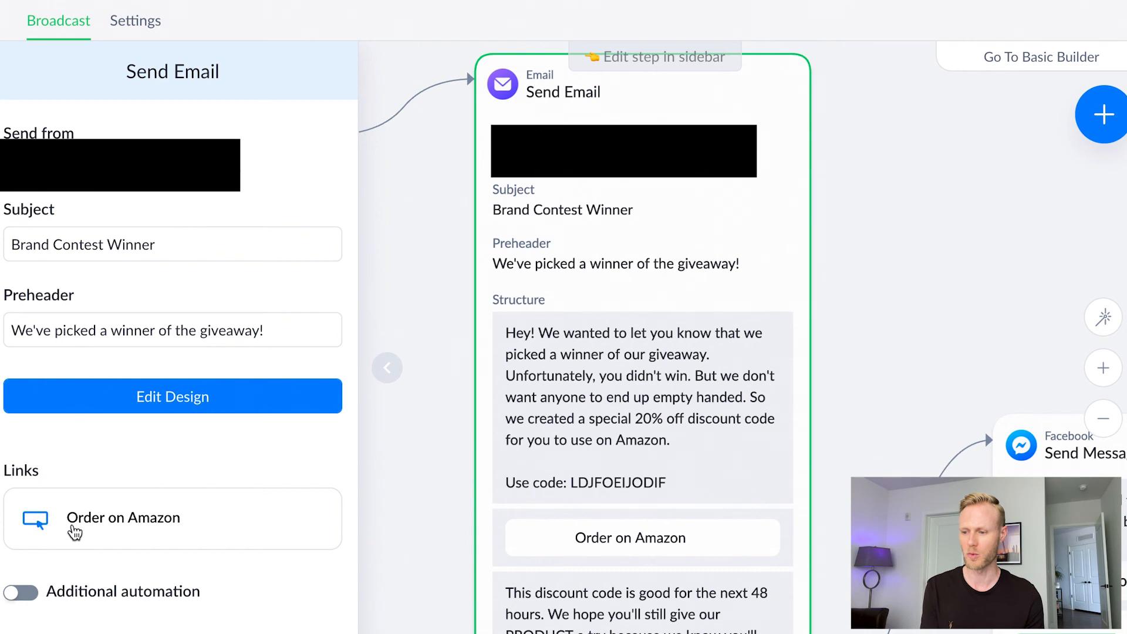
click(145, 396)
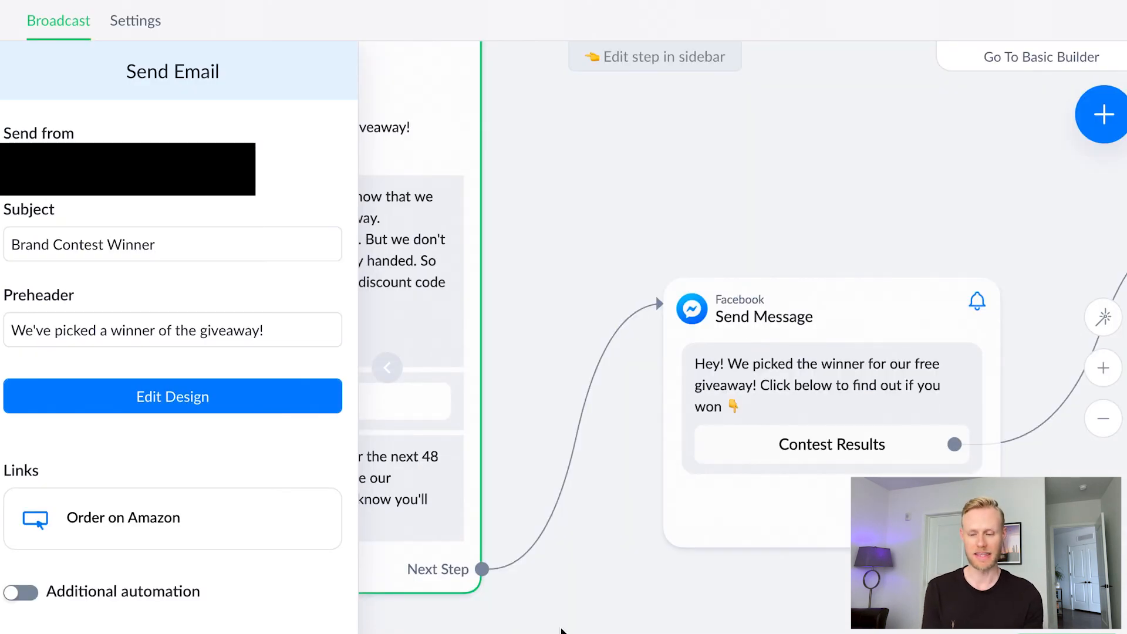
Inspect the Send Message step's content type, winner announcement text and Contest Results button
mouse_move(795, 311)
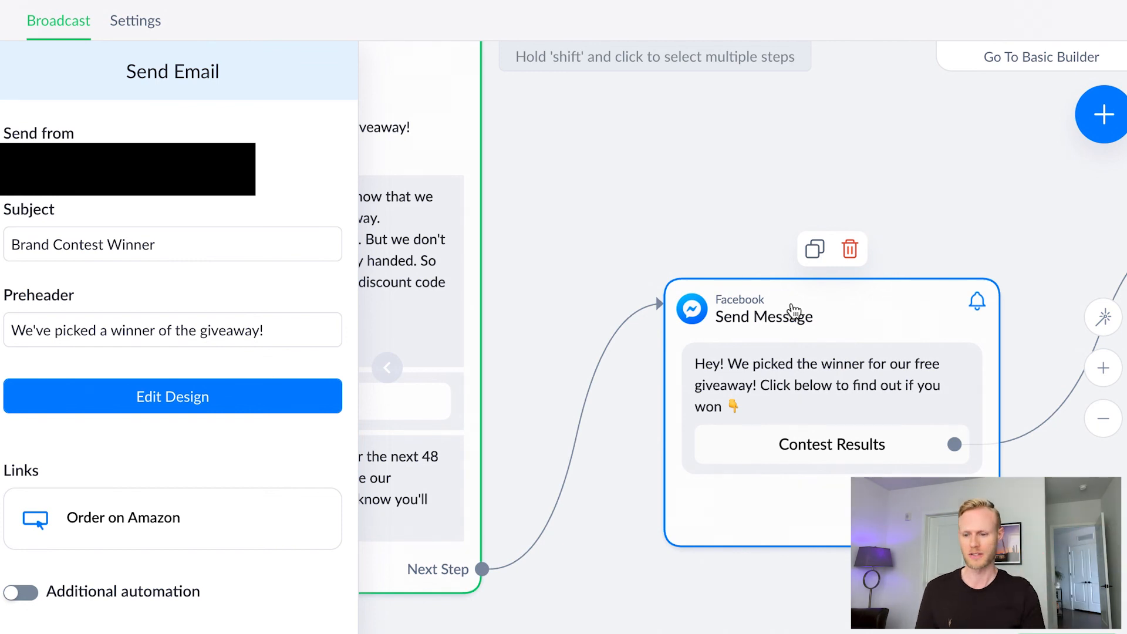
click(820, 332)
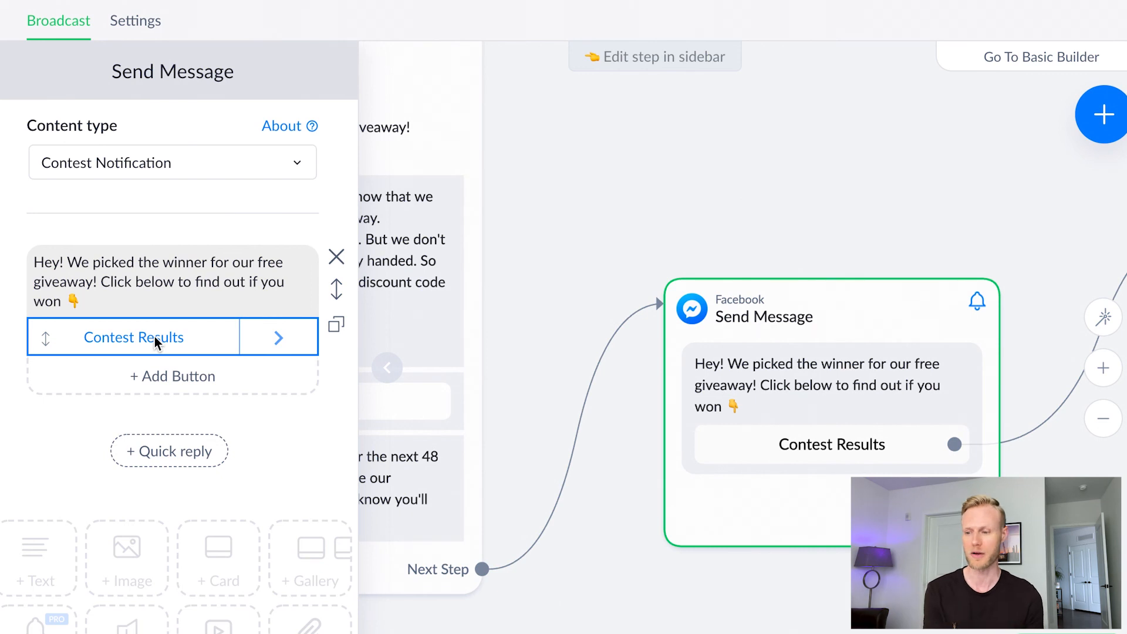
click(873, 254)
Examine the Send Message #1 step, including its discount offer text, typing delays and separate discount code block
drag(780, 179, 616, 182)
drag(737, 252, 379, 93)
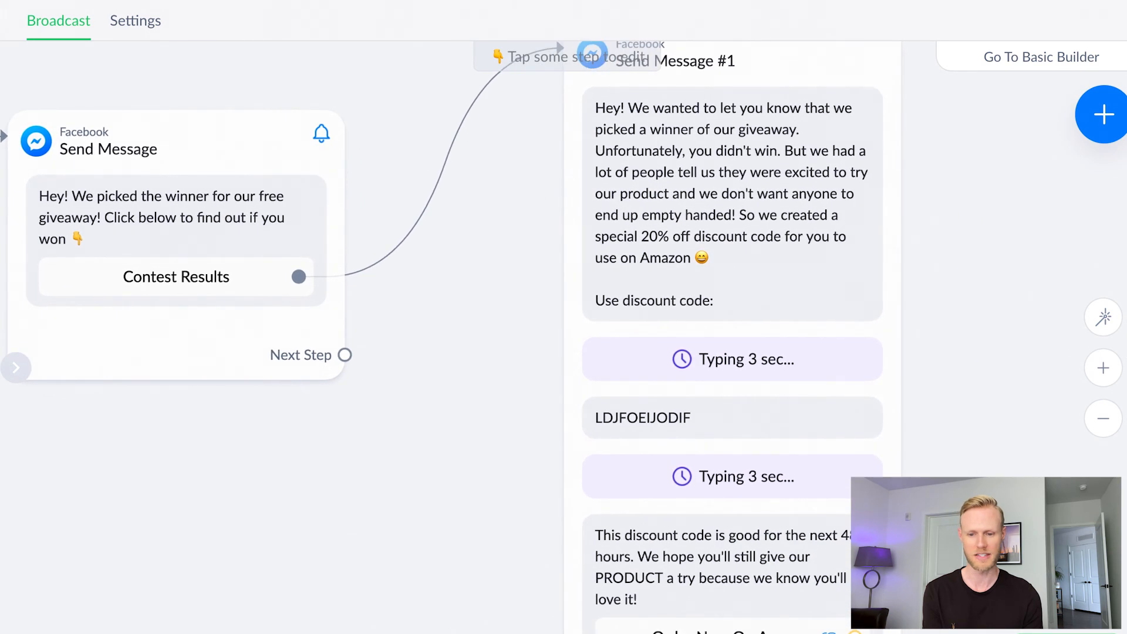
drag(956, 346, 906, 372)
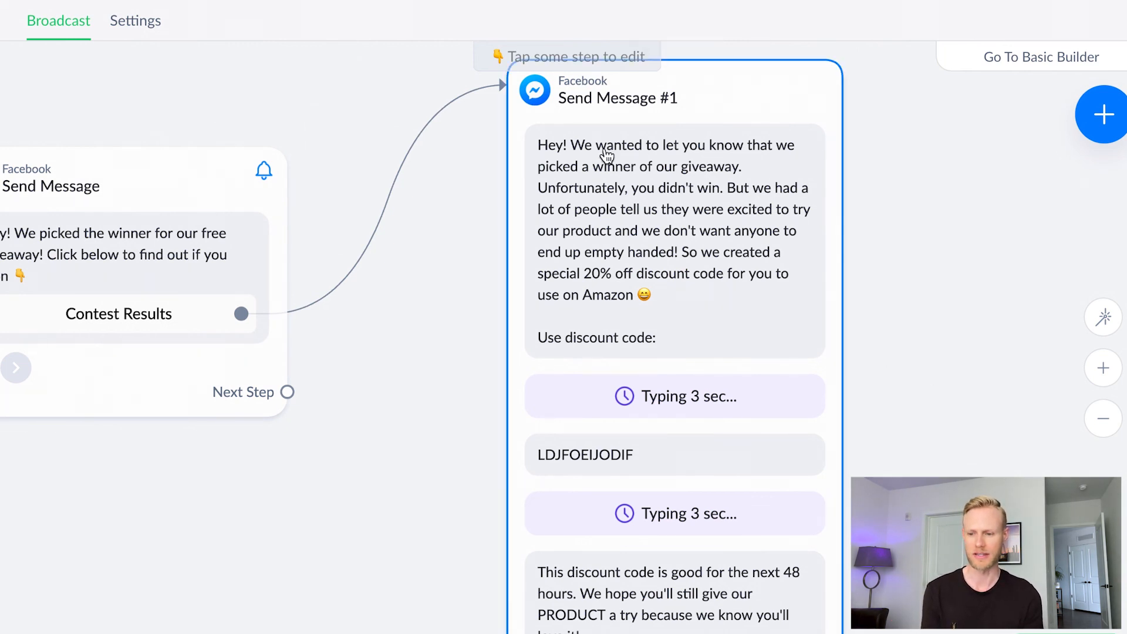
drag(951, 449, 904, 320)
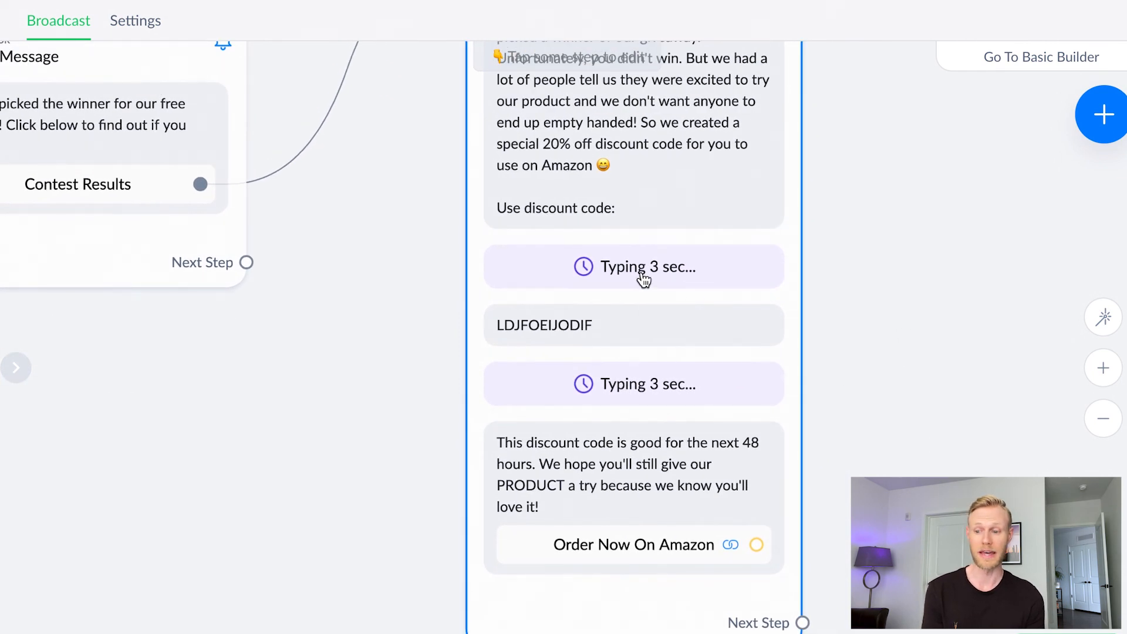
click(674, 281)
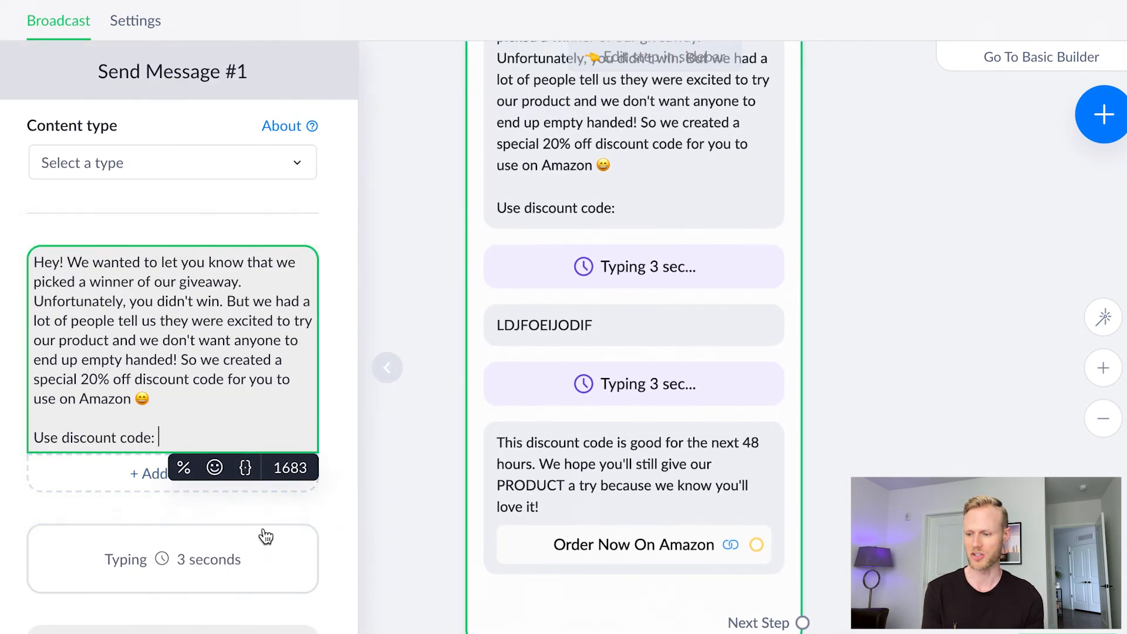
scroll(262, 510, down, 6)
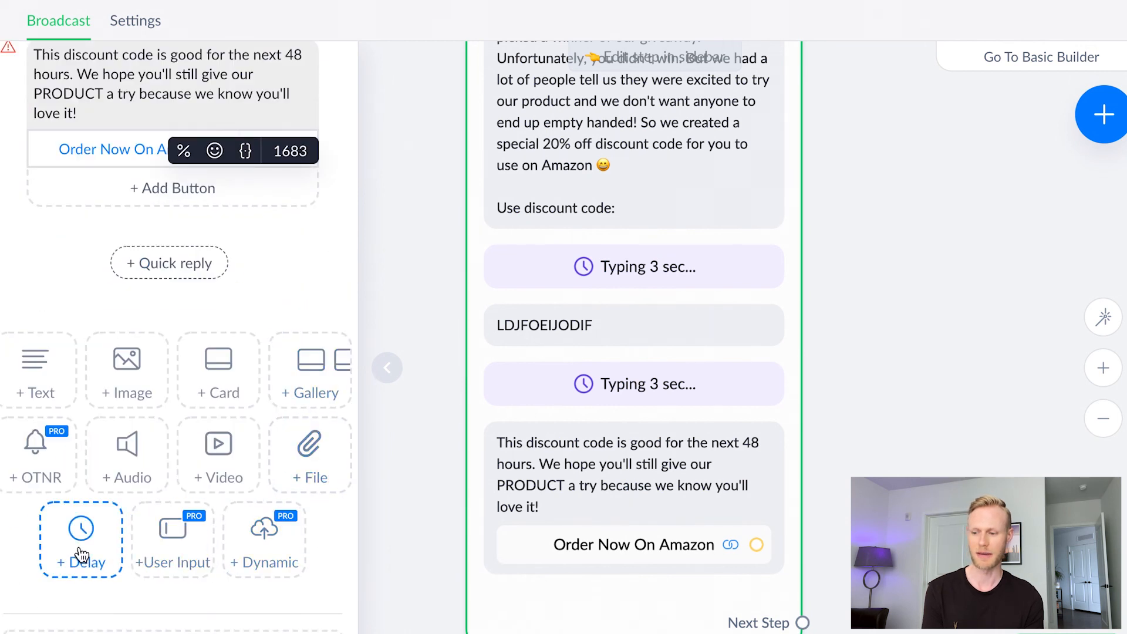
scroll(194, 358, up, 9)
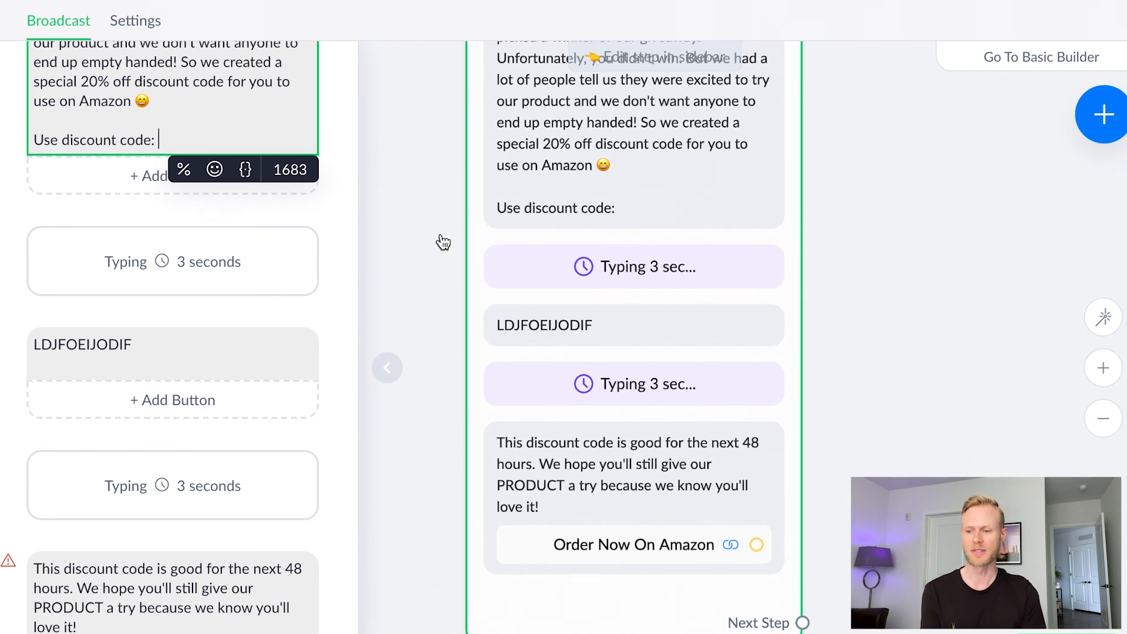
click(611, 326)
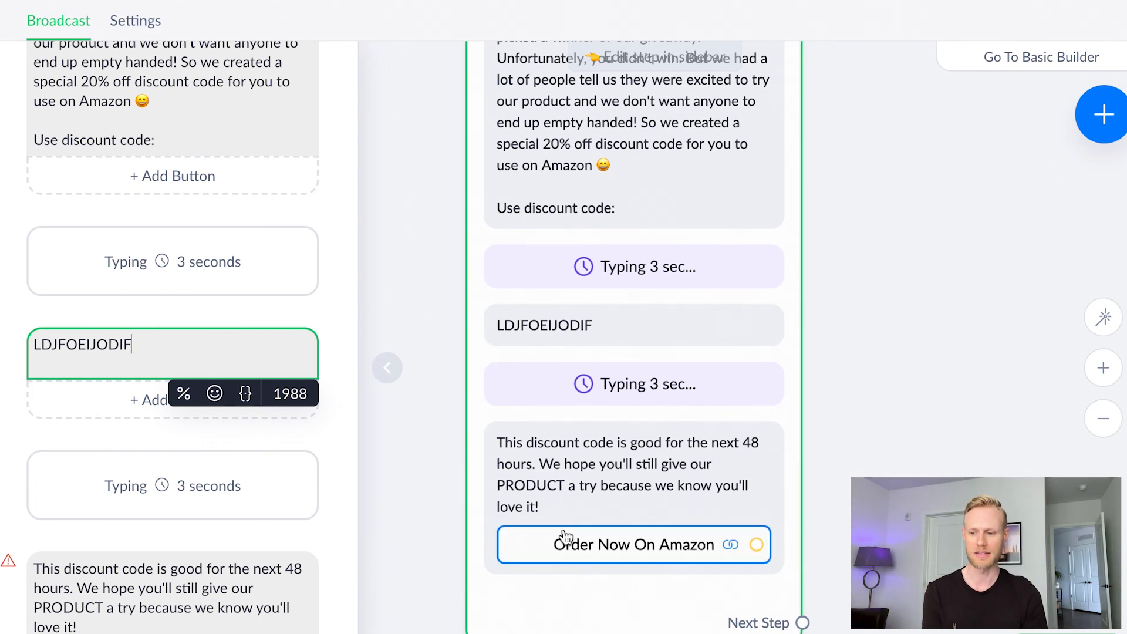
Check the Order Now On Amazon button's website link options, then close them without changes
click(636, 589)
click(604, 544)
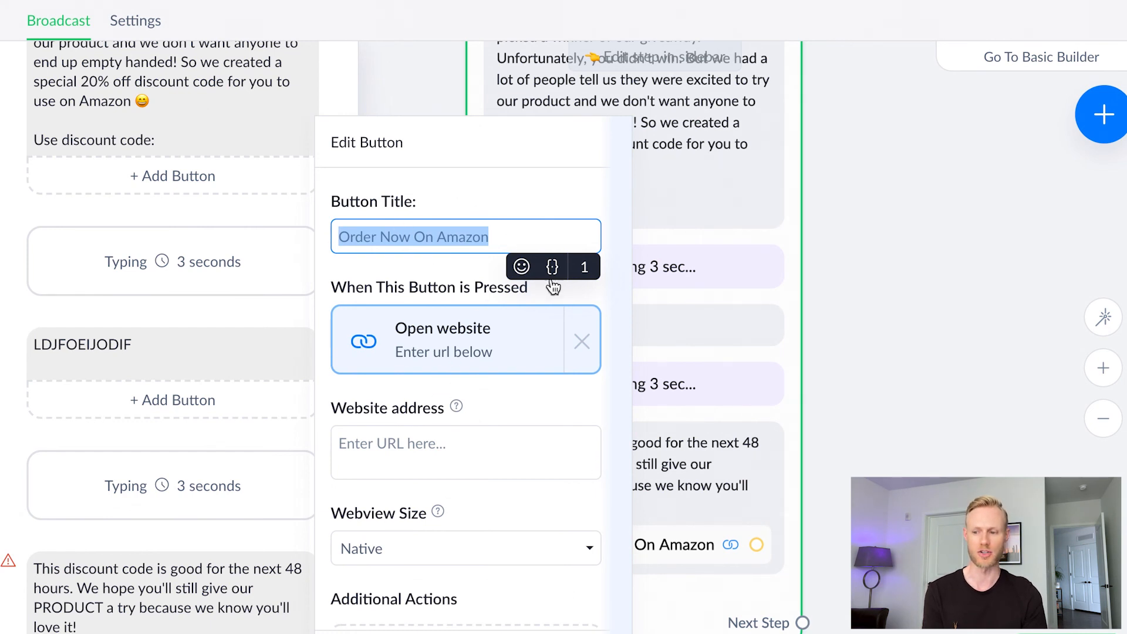
click(926, 474)
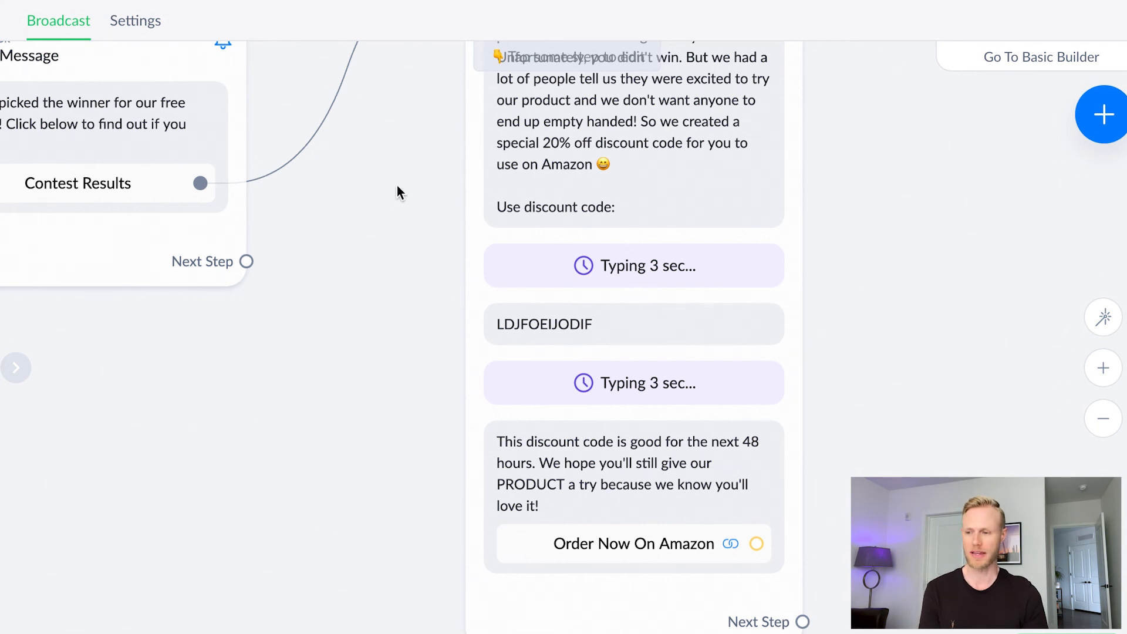
Open the broadcast's settings to review its targeting conditions and scheduling
click(137, 24)
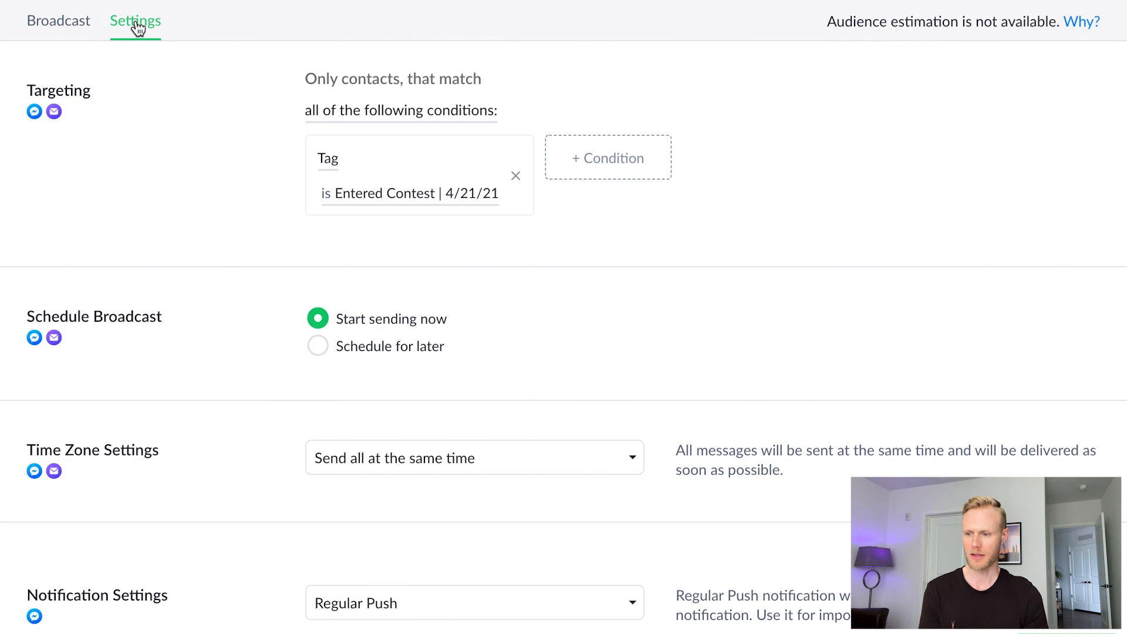